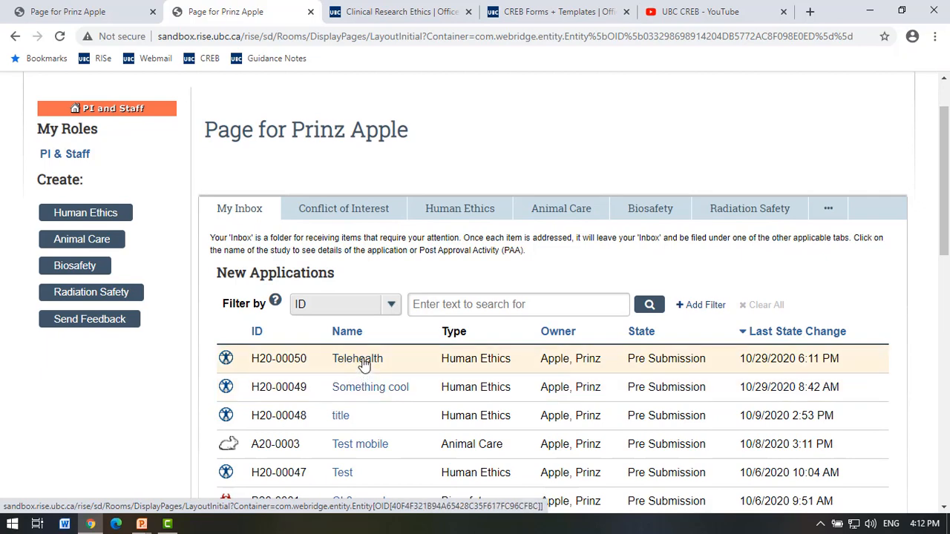
Open the Telehealth application H20-00050 for editing at section 4.B Clinical Study Review Type.
click(359, 360)
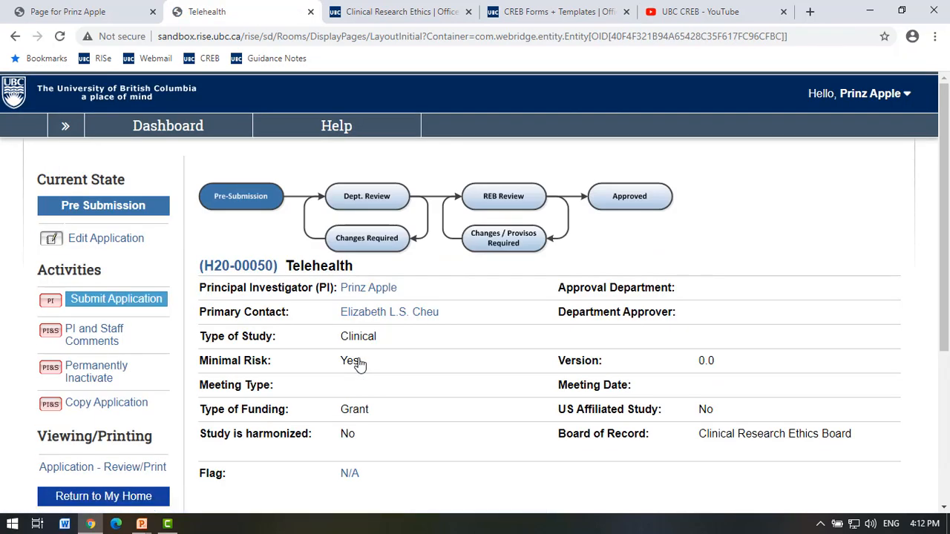
scroll(115, 202, down, 1)
click(114, 191)
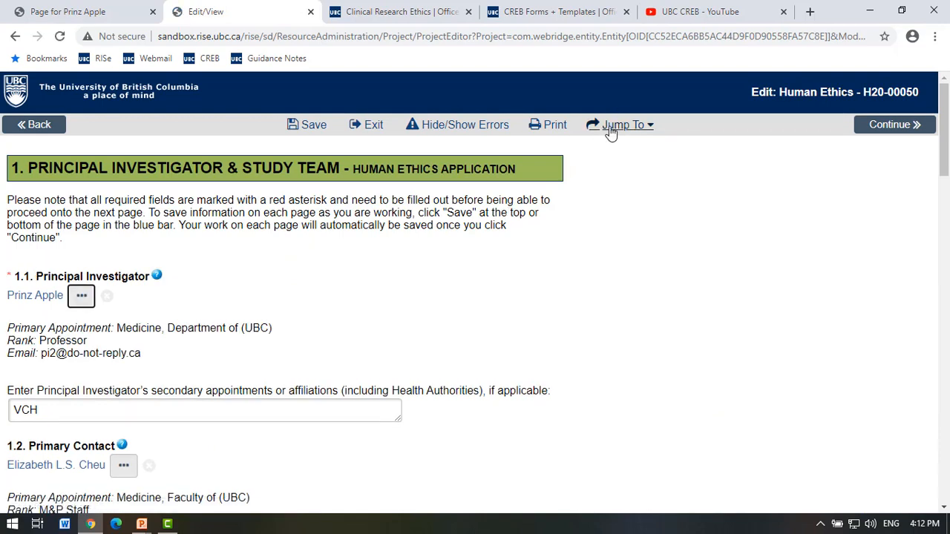
click(610, 130)
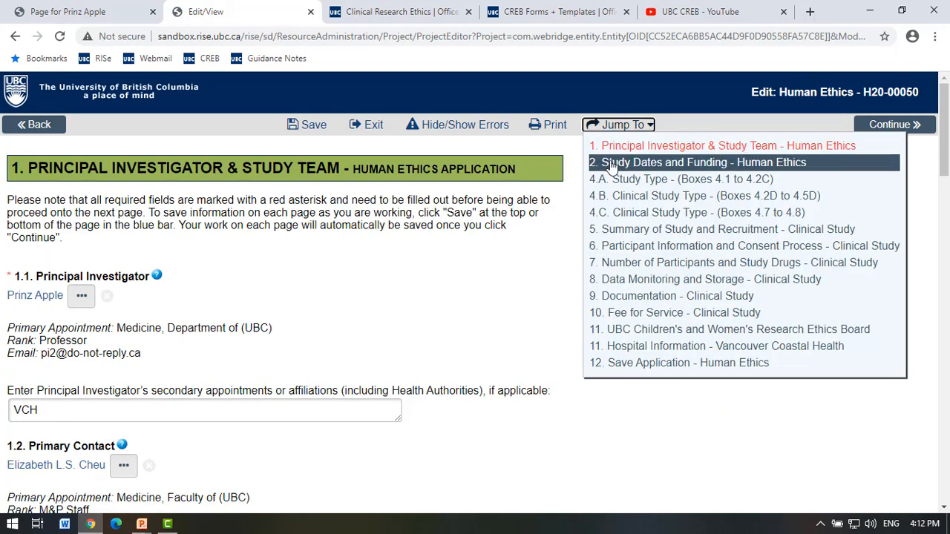
click(617, 196)
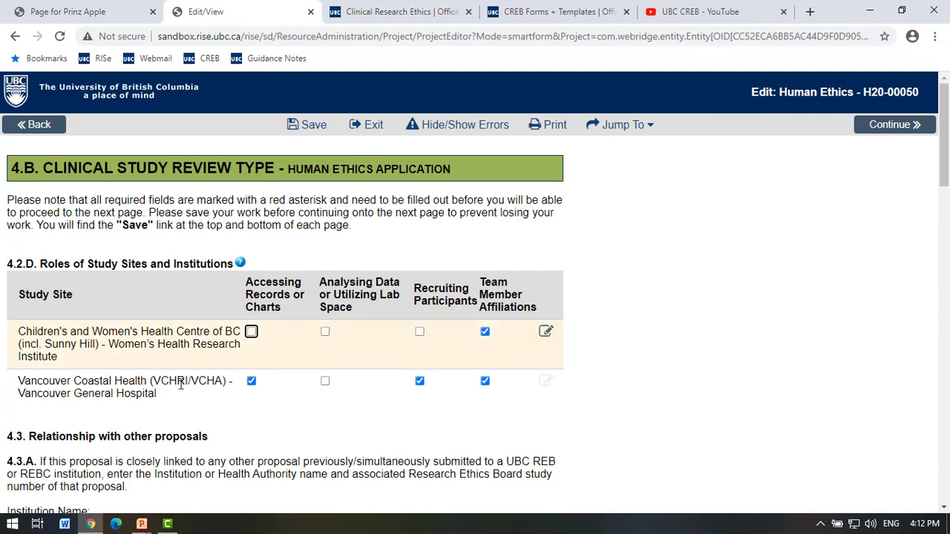
click(484, 380)
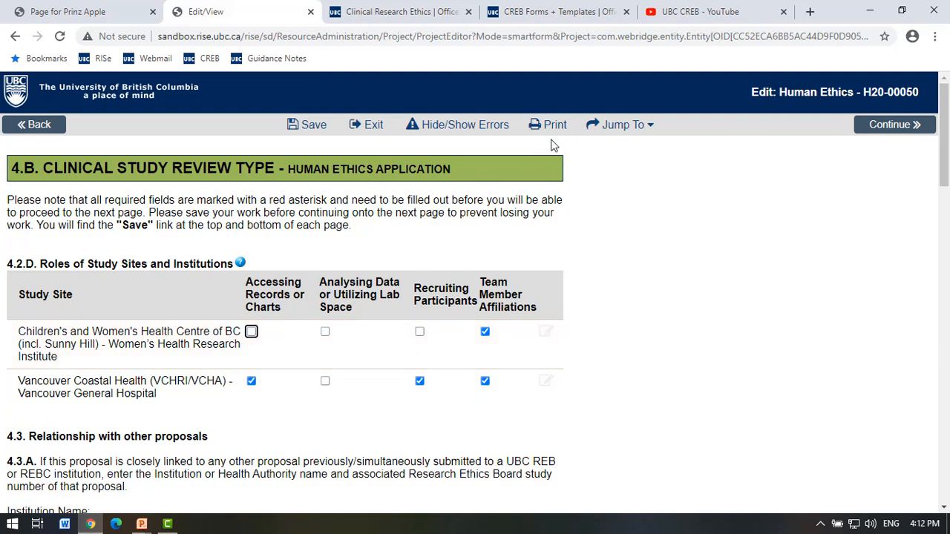
click(624, 125)
click(620, 129)
click(635, 183)
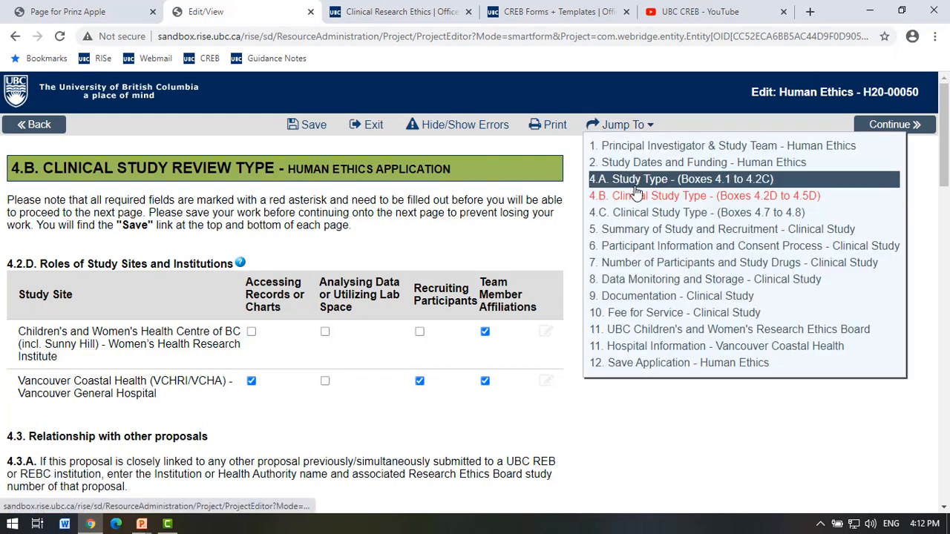
scroll(322, 381, down, 2)
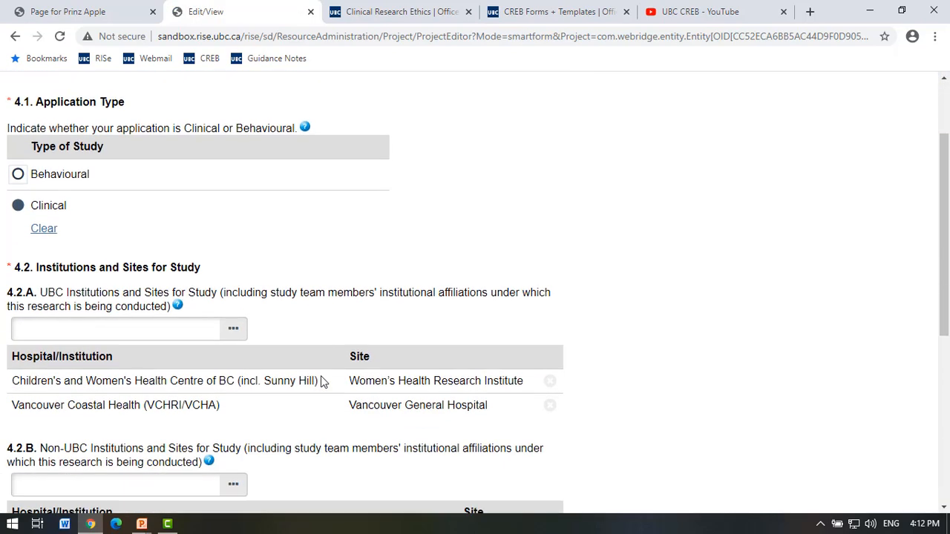
scroll(81, 329, down, 1)
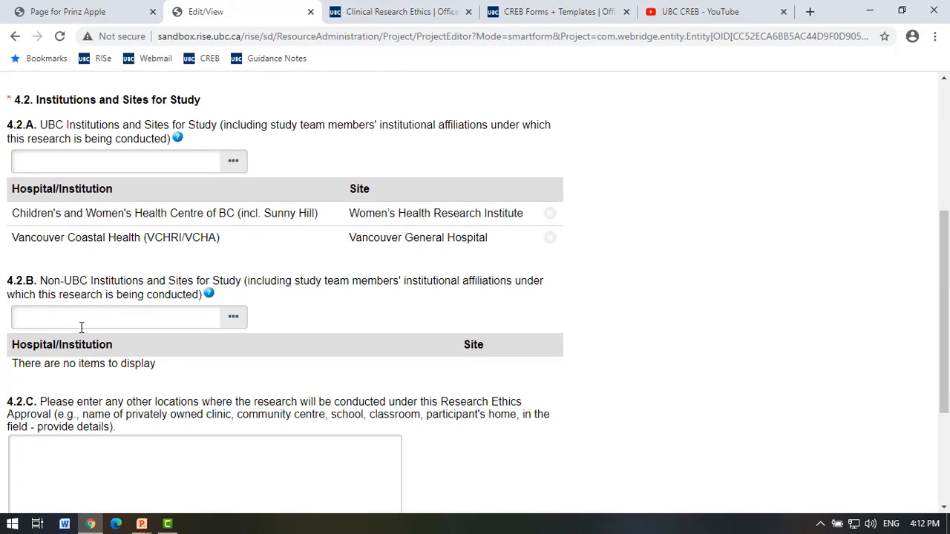
scroll(218, 384, up, 4)
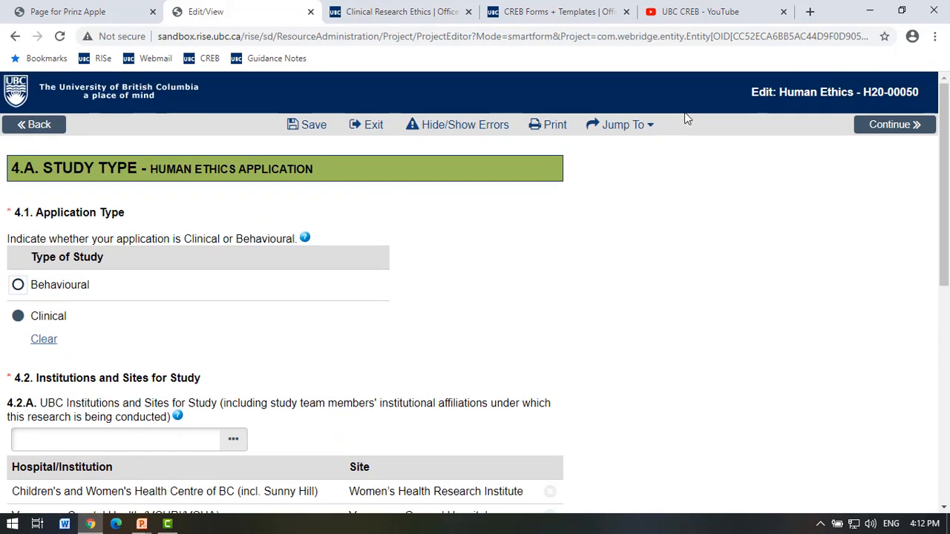
click(907, 123)
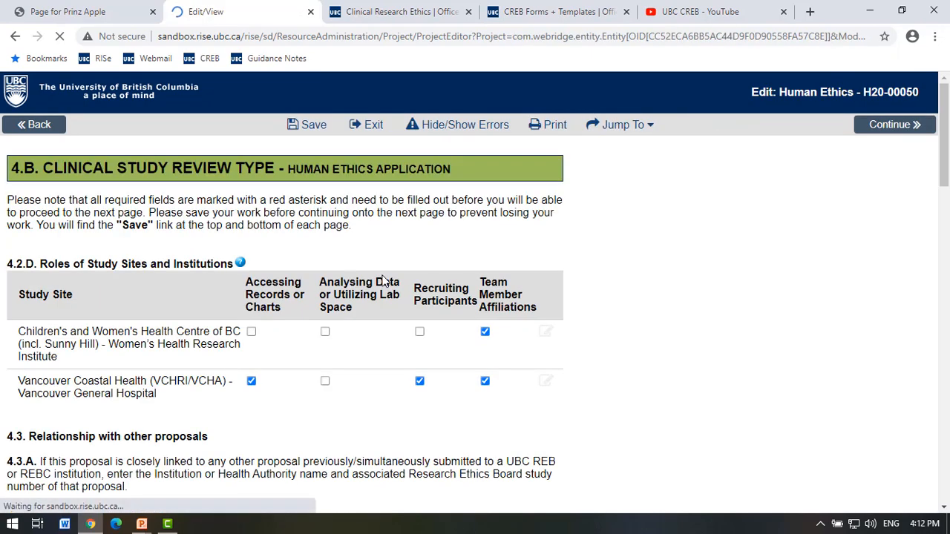
scroll(383, 282, down, 1)
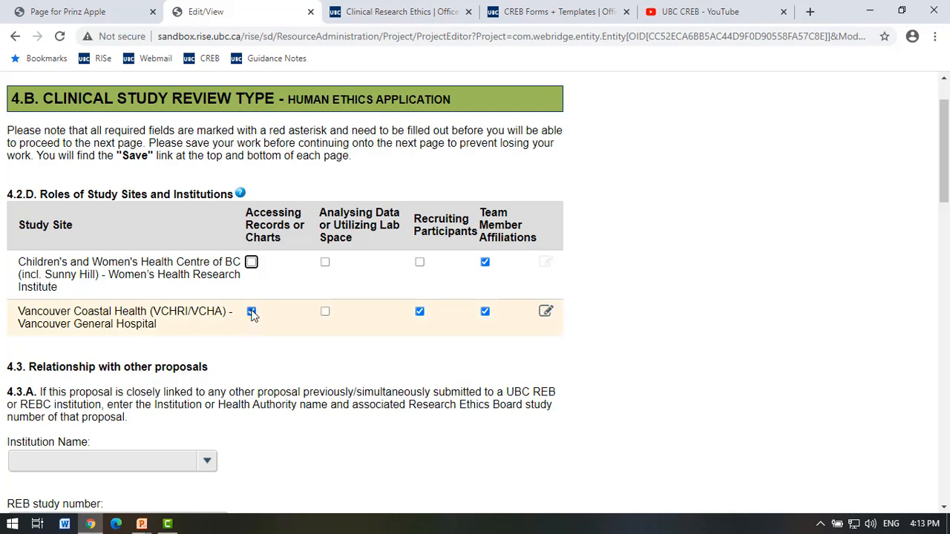
scroll(388, 383, down, 3)
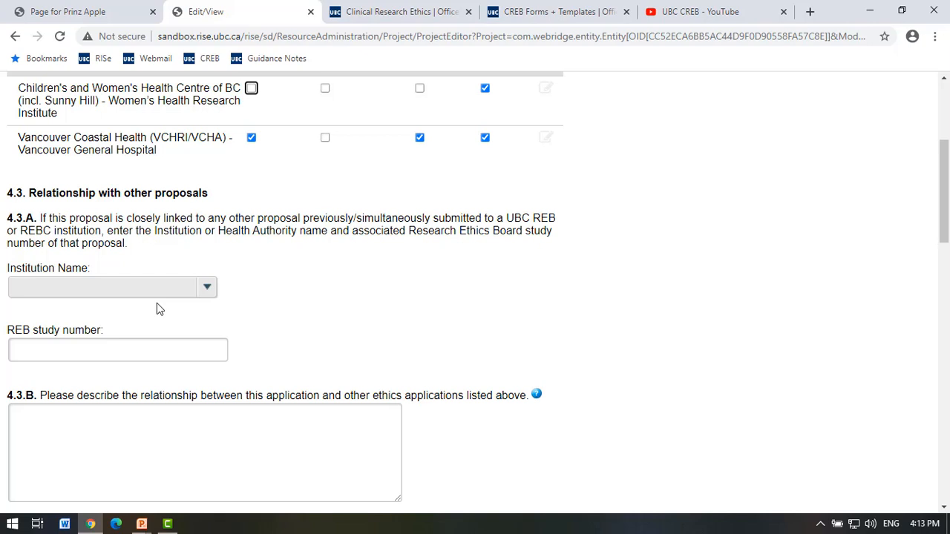
click(207, 292)
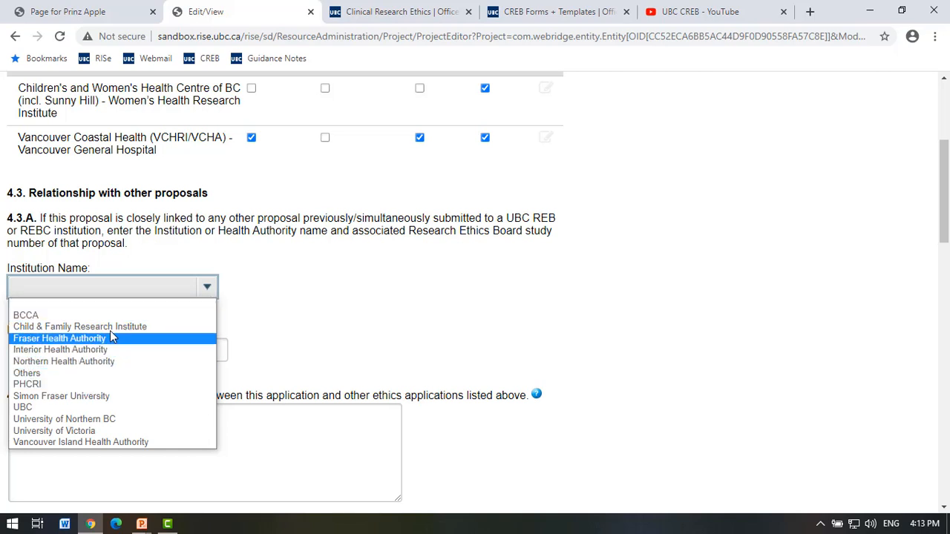
click(323, 336)
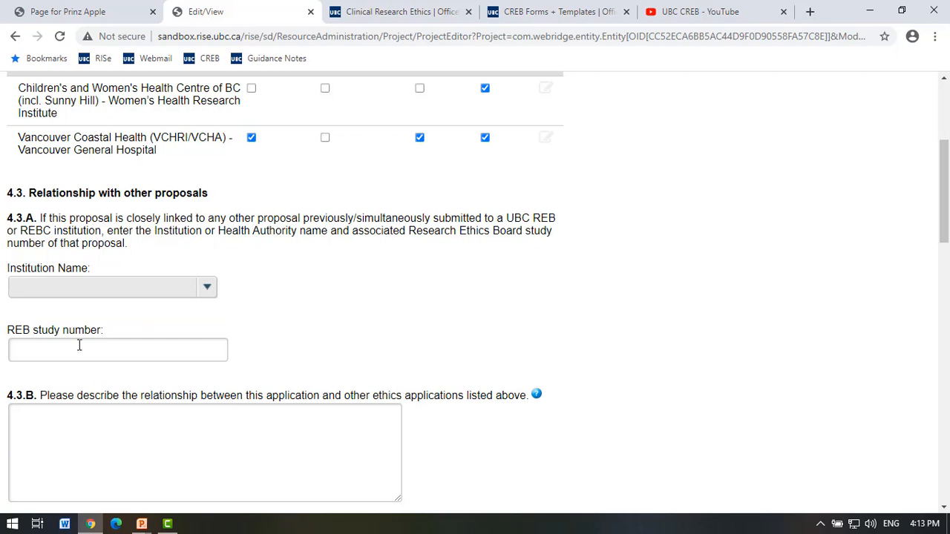
click(59, 355)
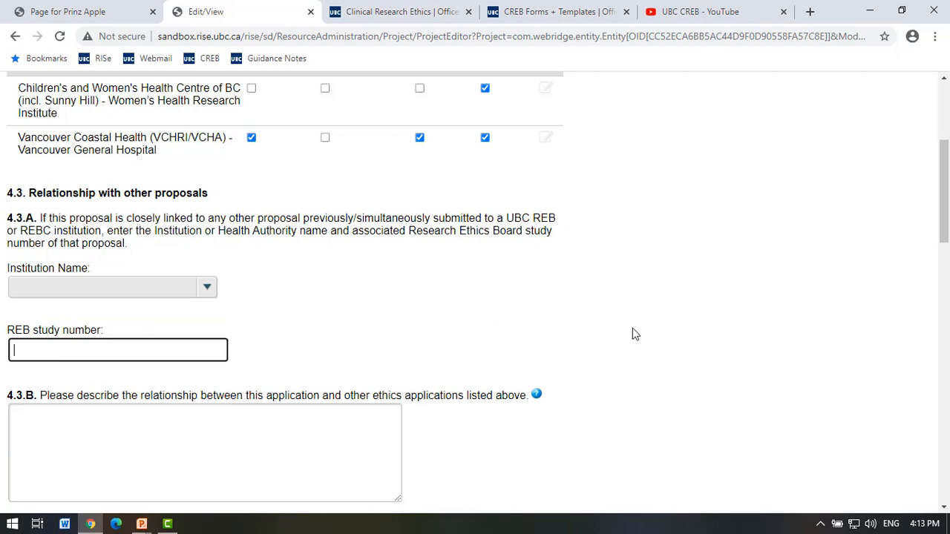
scroll(632, 333, up, 4)
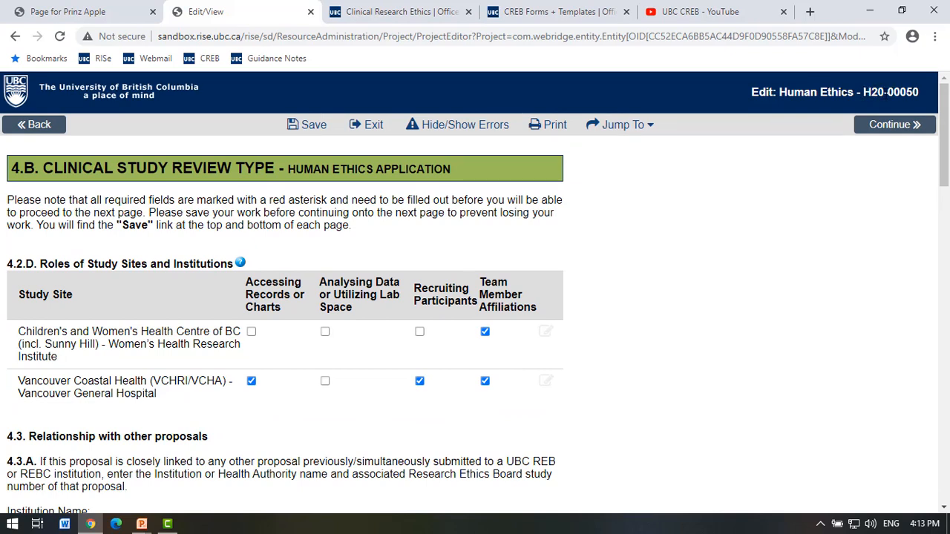
scroll(463, 376, down, 3)
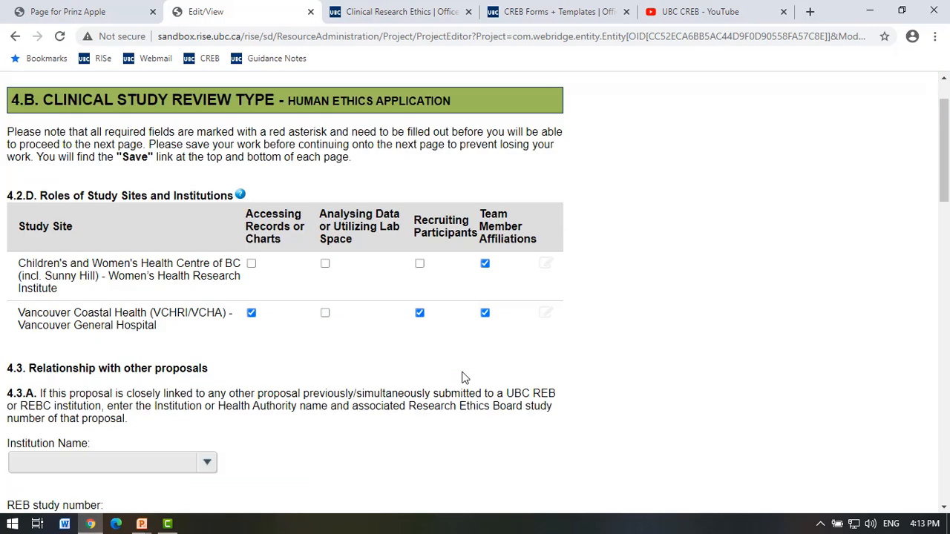
click(80, 360)
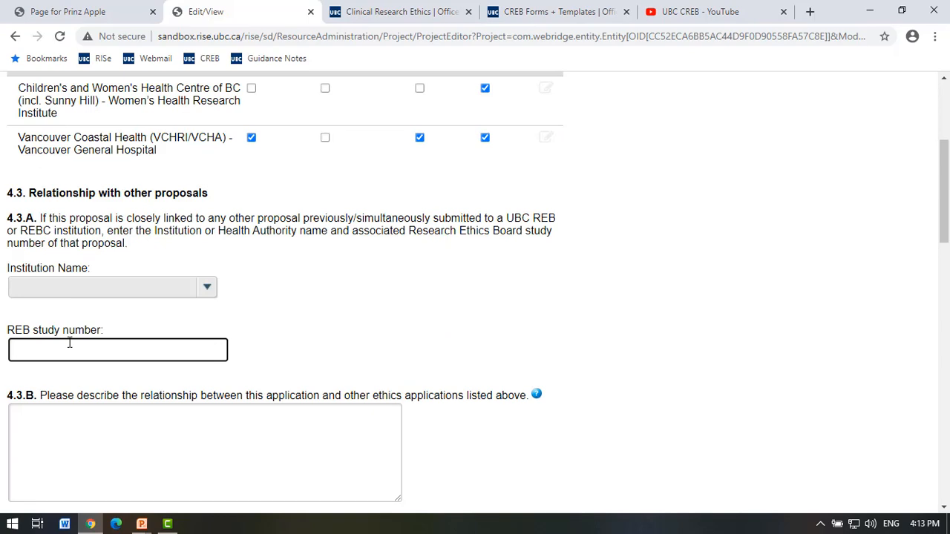
scroll(69, 342, down, 1)
click(69, 342)
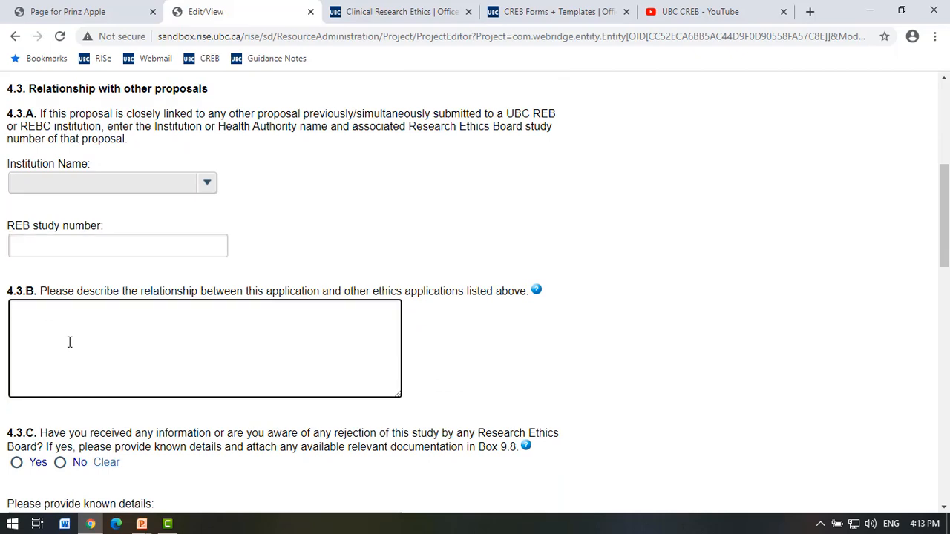
scroll(69, 342, down, 2)
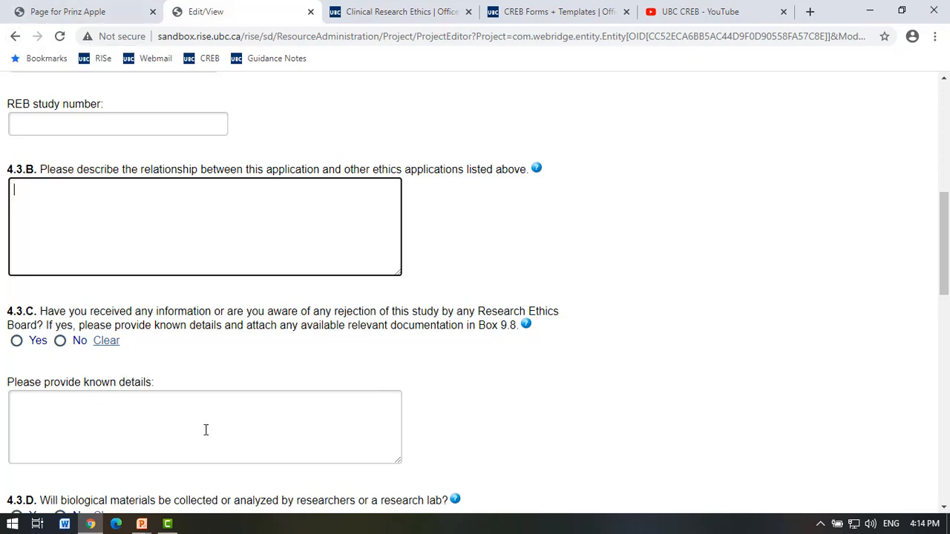
scroll(234, 410, down, 2)
scroll(235, 410, down, 1)
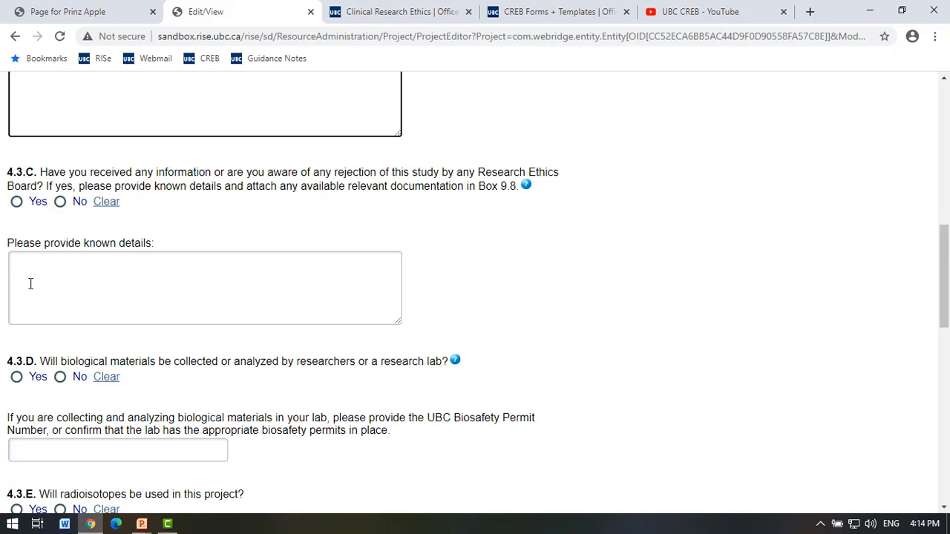
scroll(30, 284, down, 3)
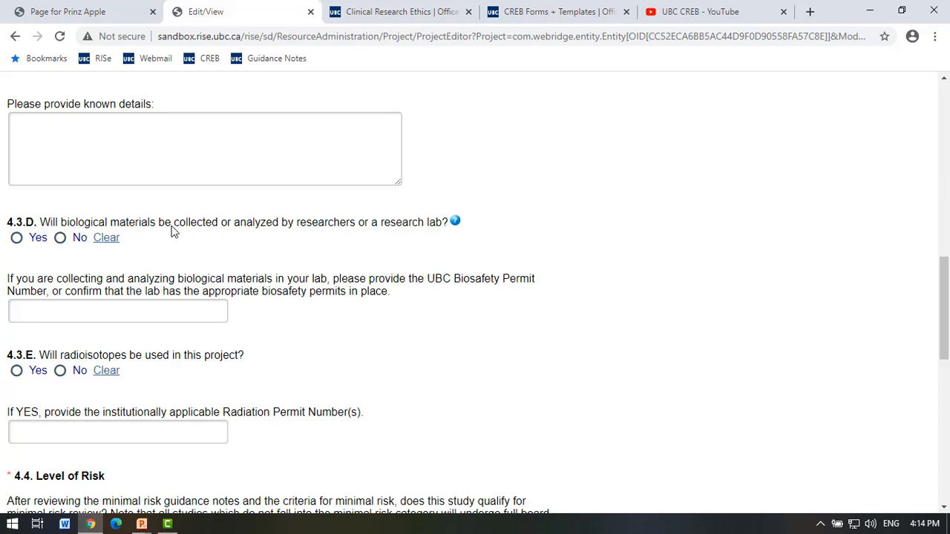
click(101, 308)
scroll(42, 239, down, 1)
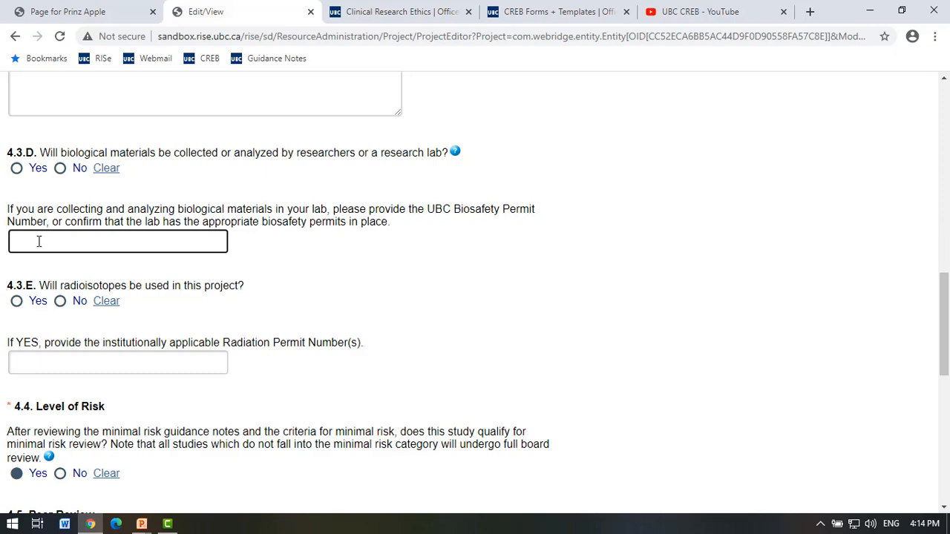
scroll(38, 241, down, 1)
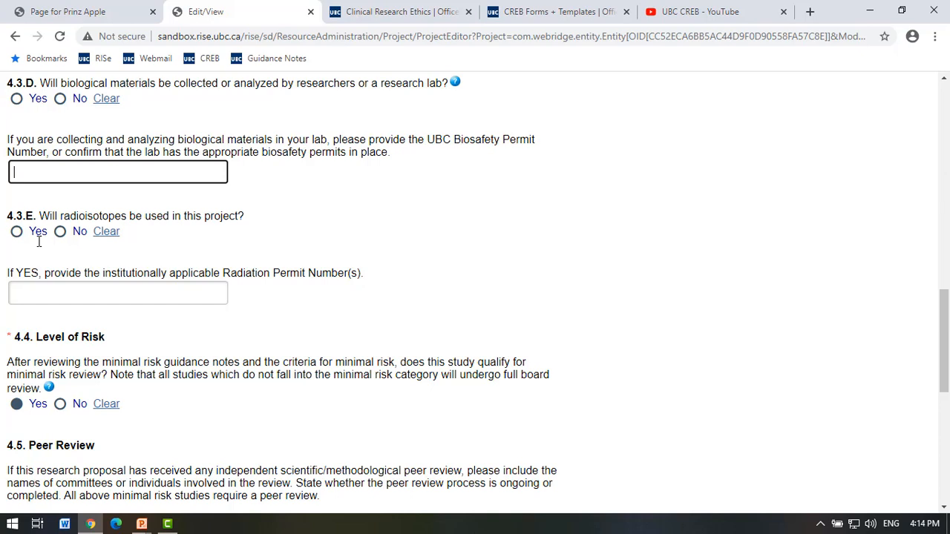
click(54, 289)
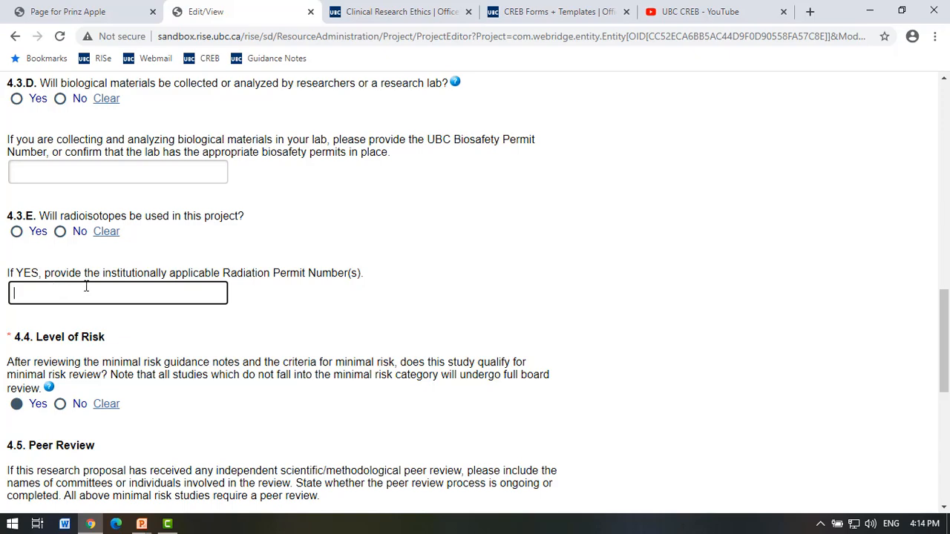
scroll(87, 288, down, 2)
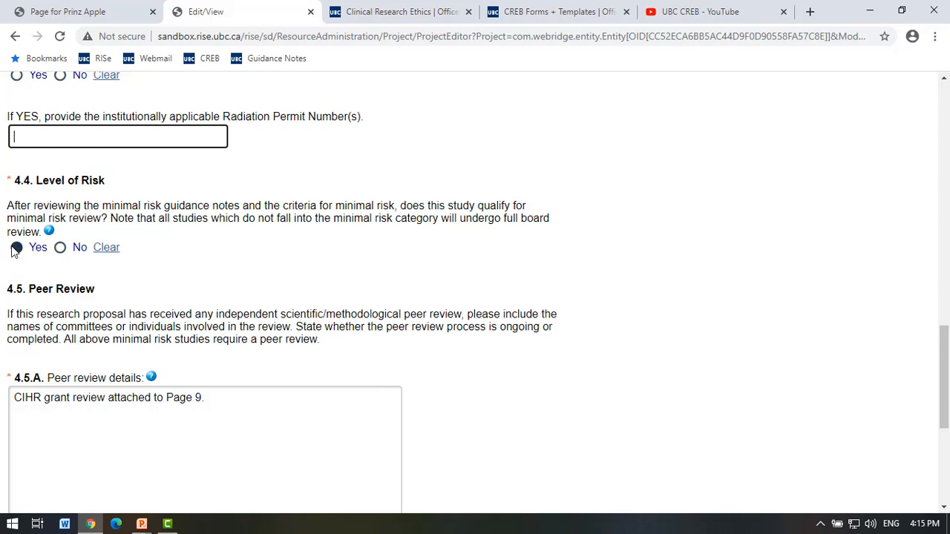
From the 4.4 help note, read the Minimal Risk guidance (Guidance Note 5, Article 5.2), then return.
click(49, 233)
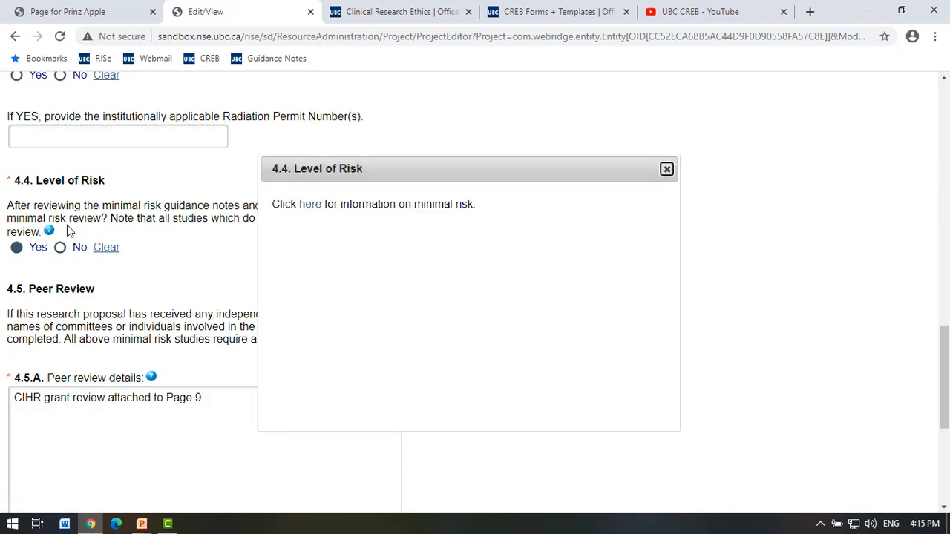
click(311, 205)
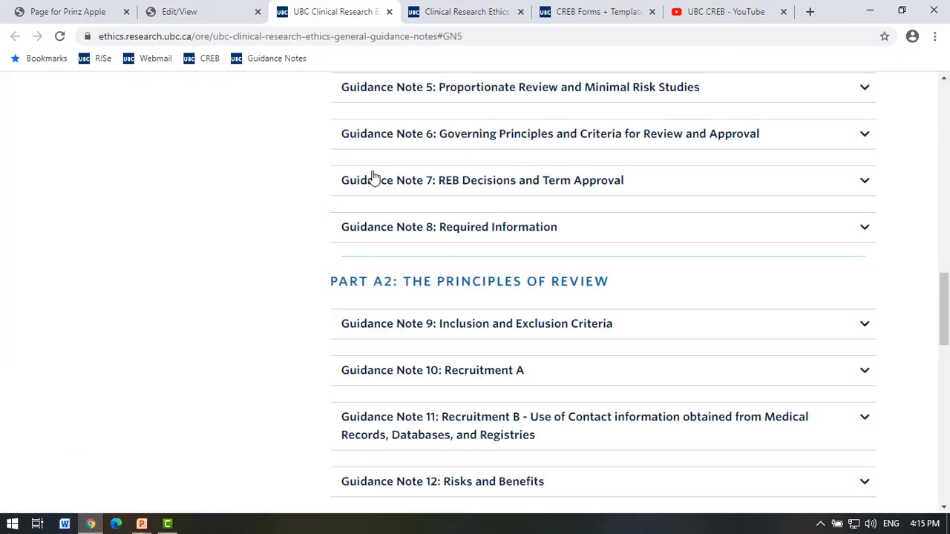
click(419, 100)
click(449, 164)
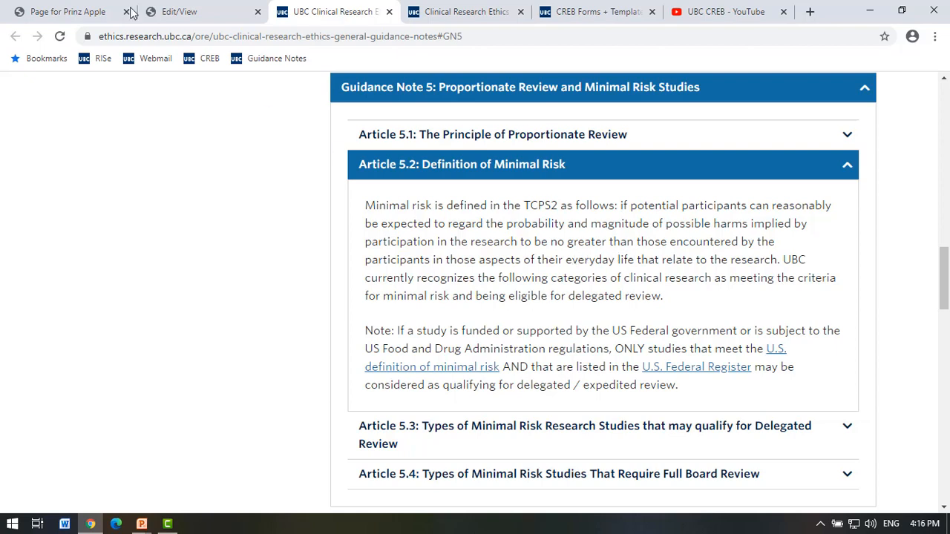
click(184, 18)
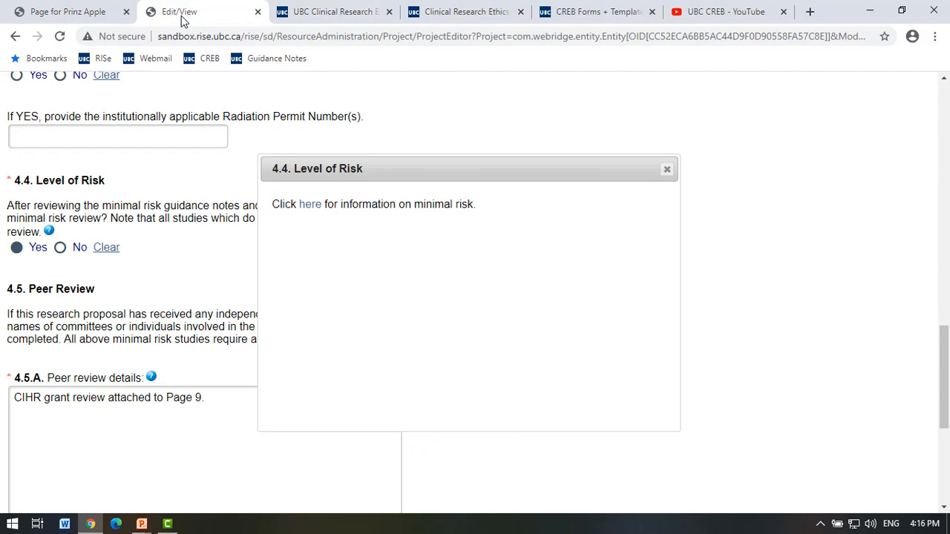
Close the Level of Risk help note and check 4.5.A reads 'CIHR grant review attached to Page 9.'.
click(664, 167)
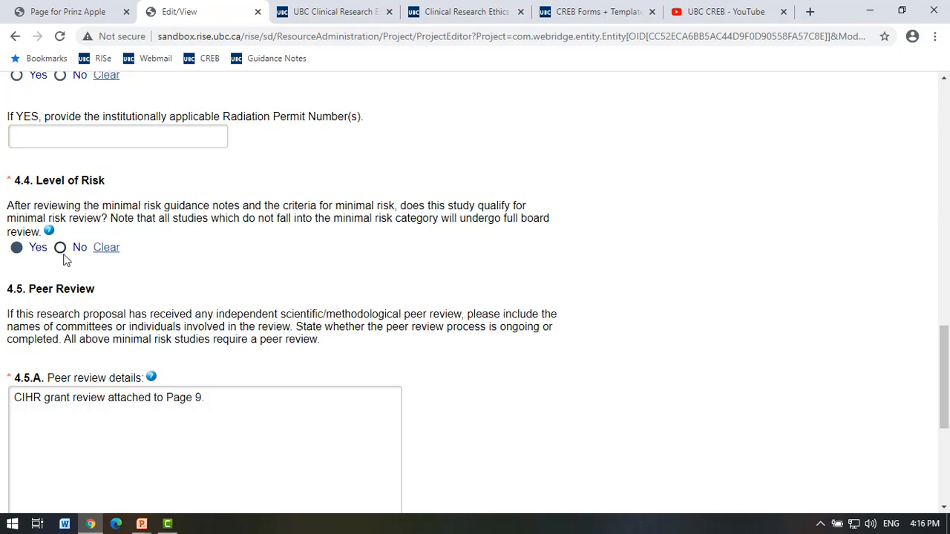
scroll(251, 303, down, 1)
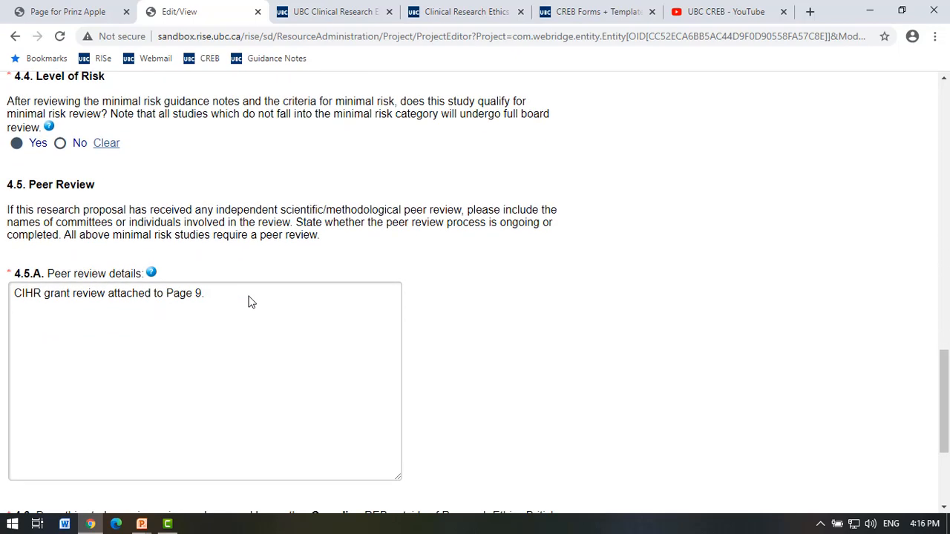
scroll(251, 303, down, 1)
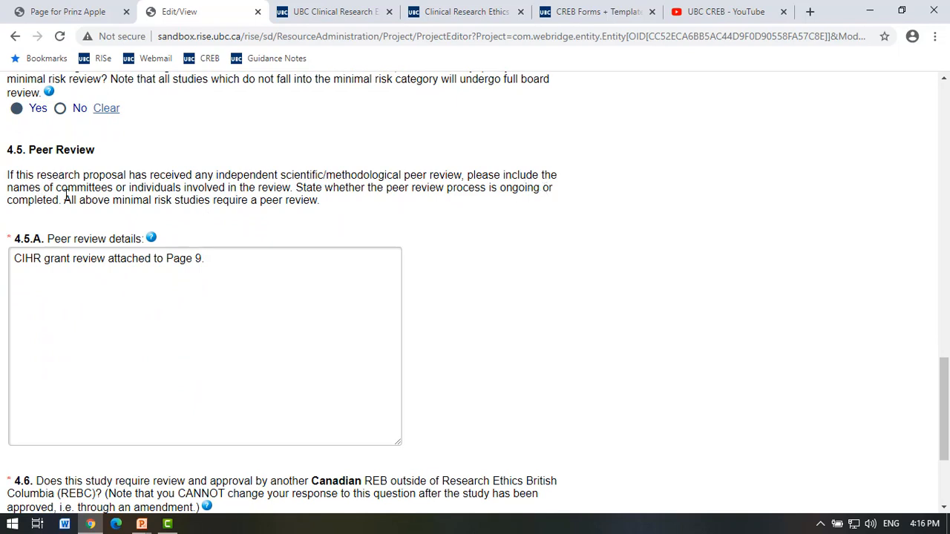
drag(7, 237, 21, 237)
click(59, 273)
click(249, 256)
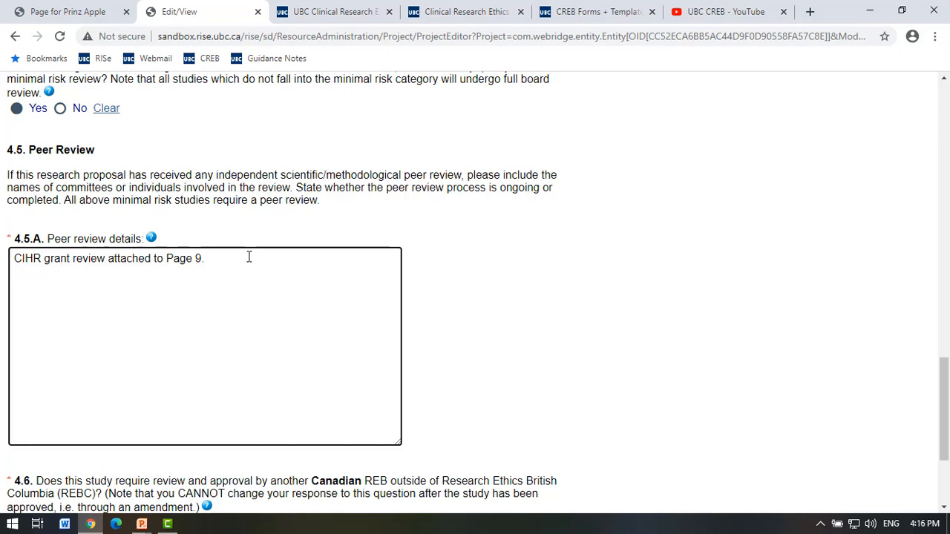
scroll(248, 257, down, 3)
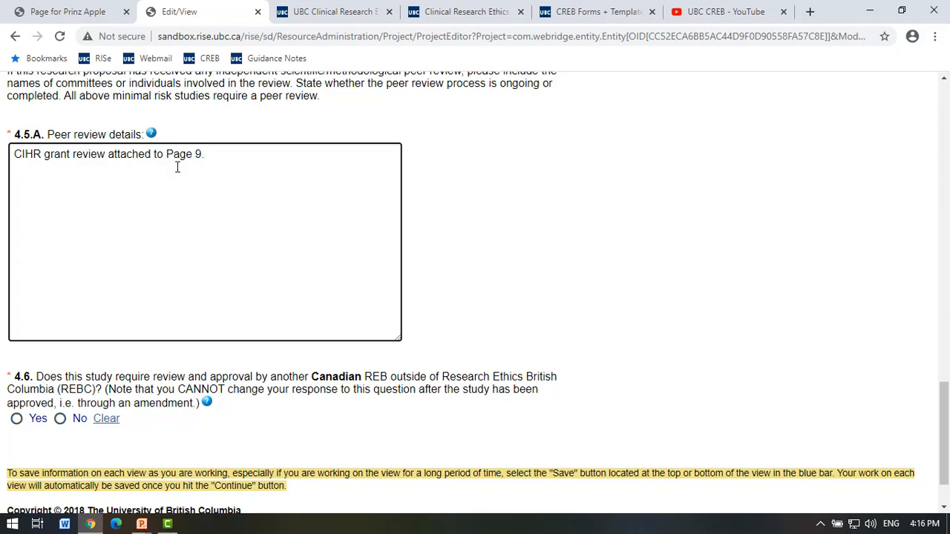
scroll(178, 167, down, 2)
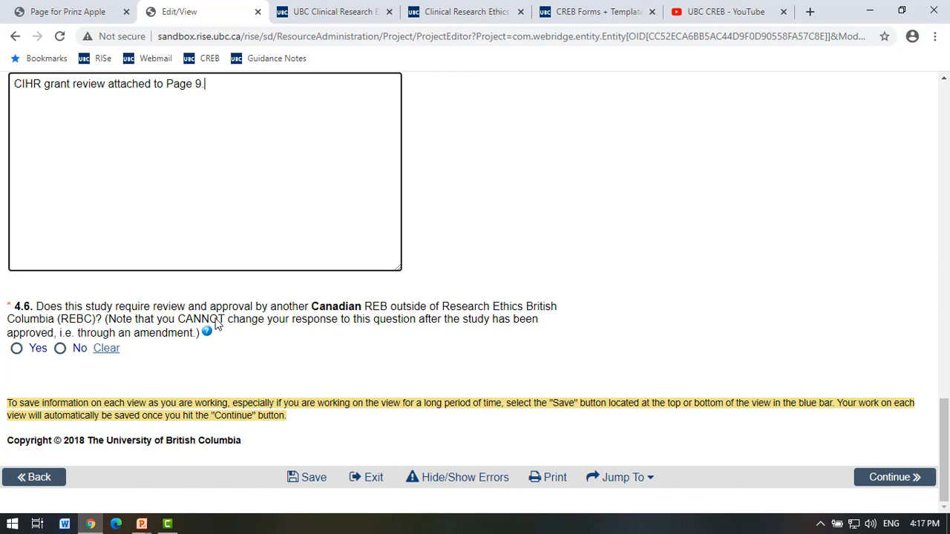
click(43, 310)
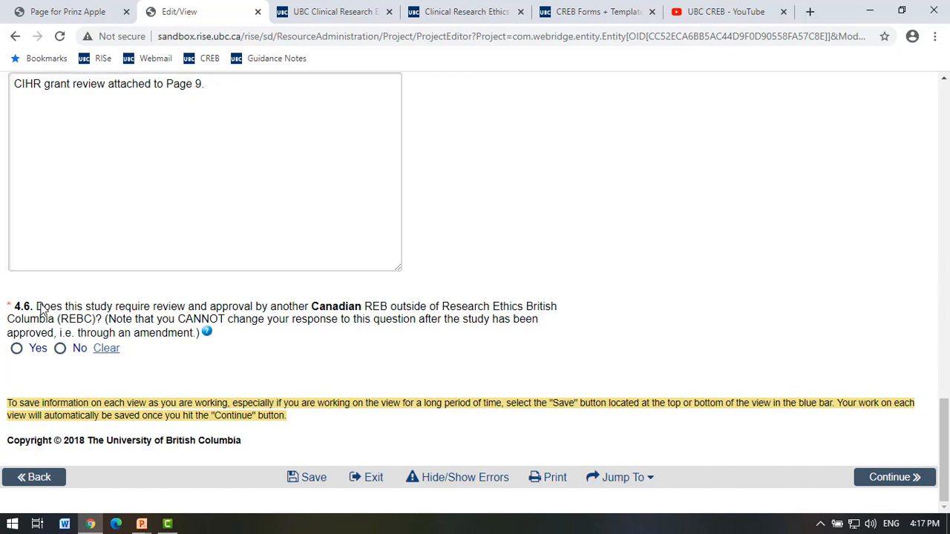
drag(37, 311, 103, 319)
click(106, 317)
Answer No to 4.6 on review by another Canadian REB and continue to page 4.C.
click(63, 352)
click(883, 481)
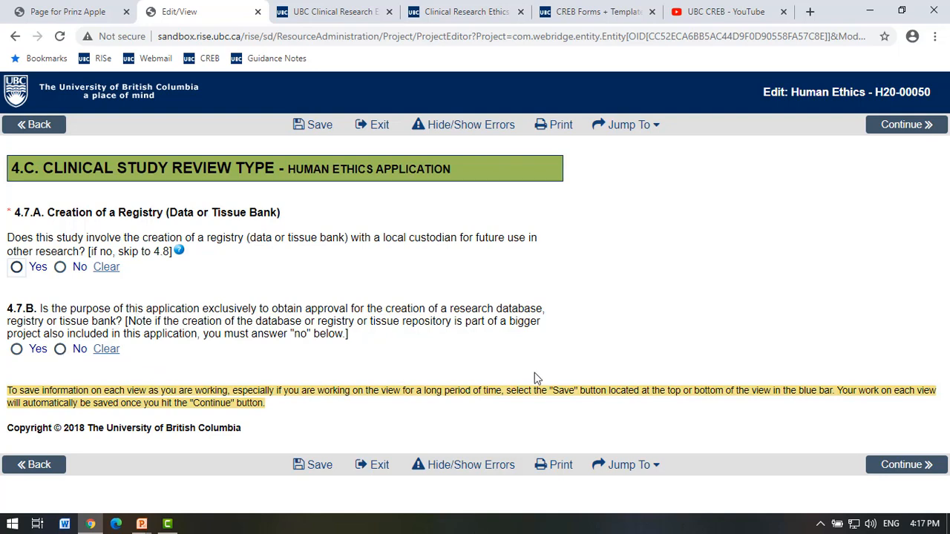
click(907, 468)
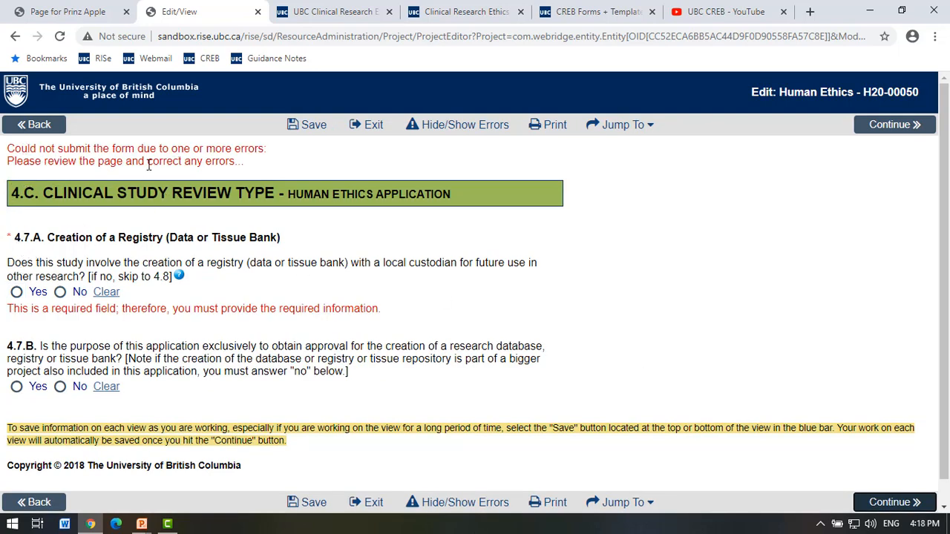
Answer No to 4.7.A on creating a registry and Yes to 4.8.A on clinical chart access.
scroll(48, 306, down, 1)
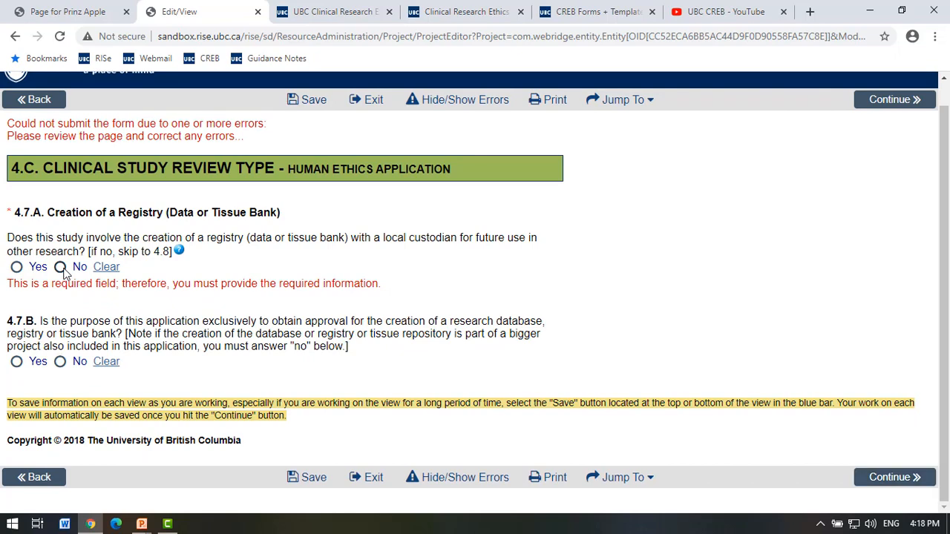
click(62, 270)
scroll(269, 315, down, 1)
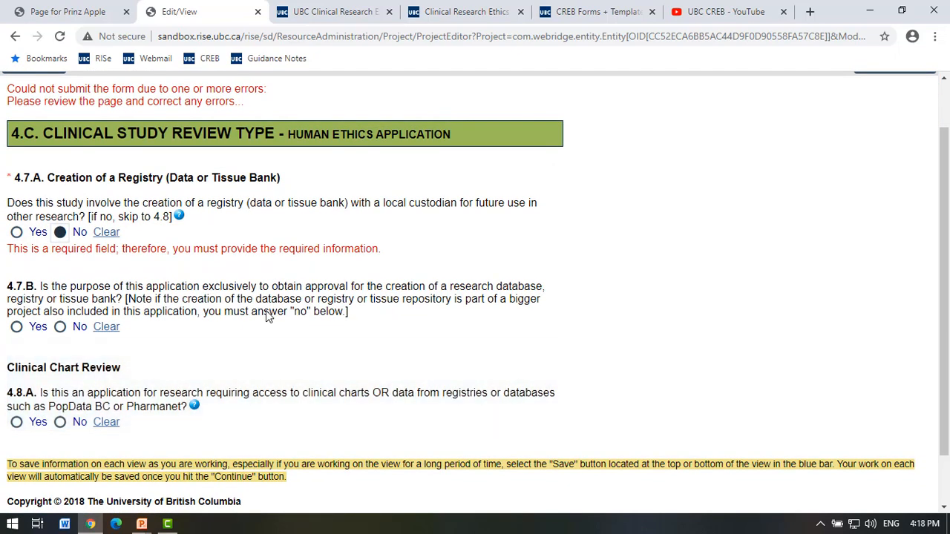
scroll(265, 310, down, 1)
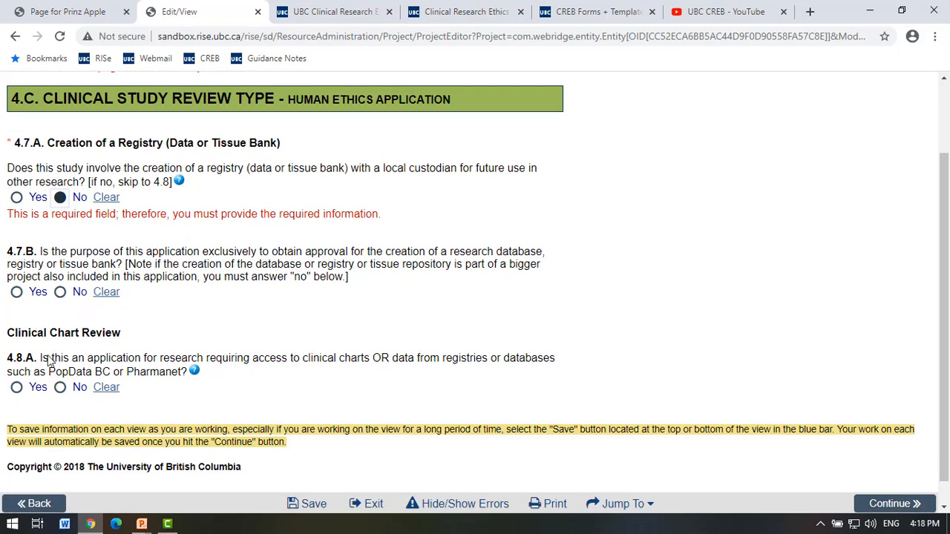
scroll(74, 390, down, 1)
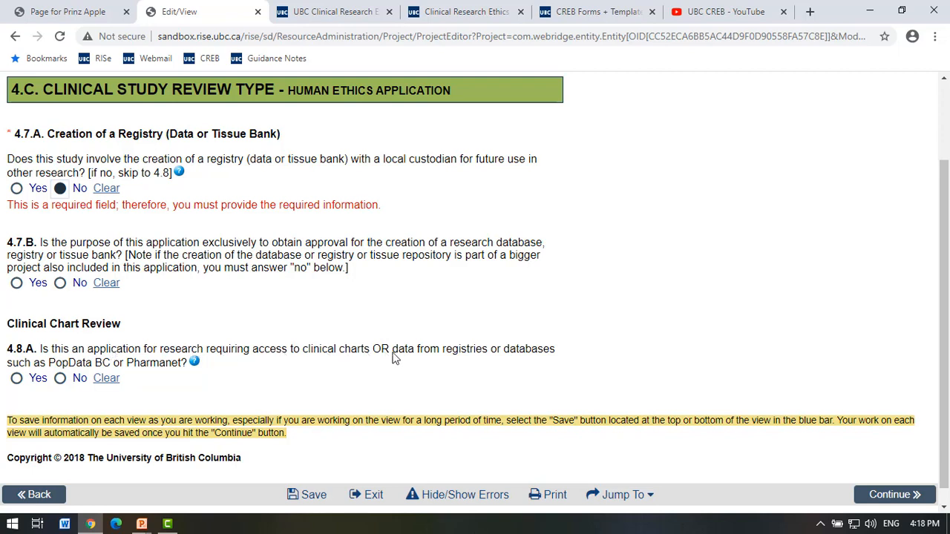
click(17, 378)
Enter '1 Jan 2000- 31 Dec 2022' as the 4.8.B chart date range.
scroll(220, 403, down, 2)
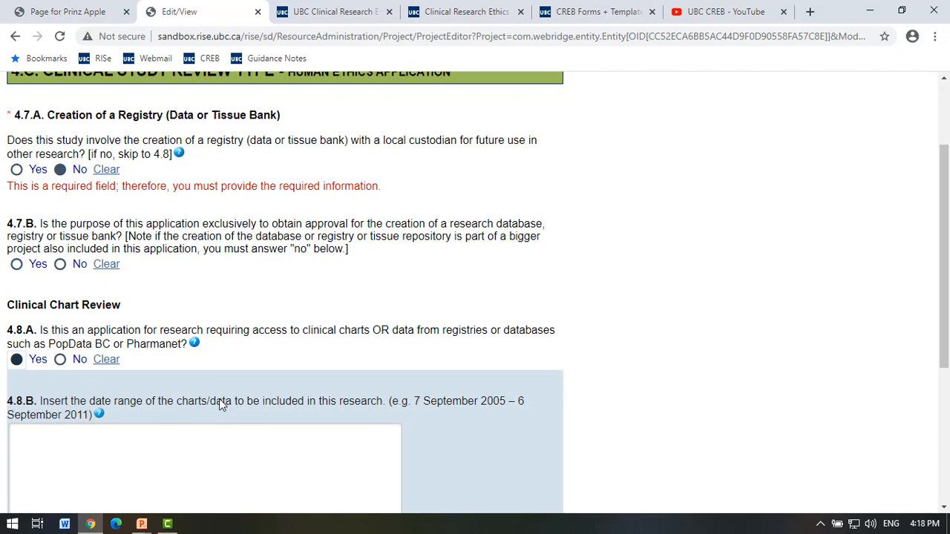
click(221, 400)
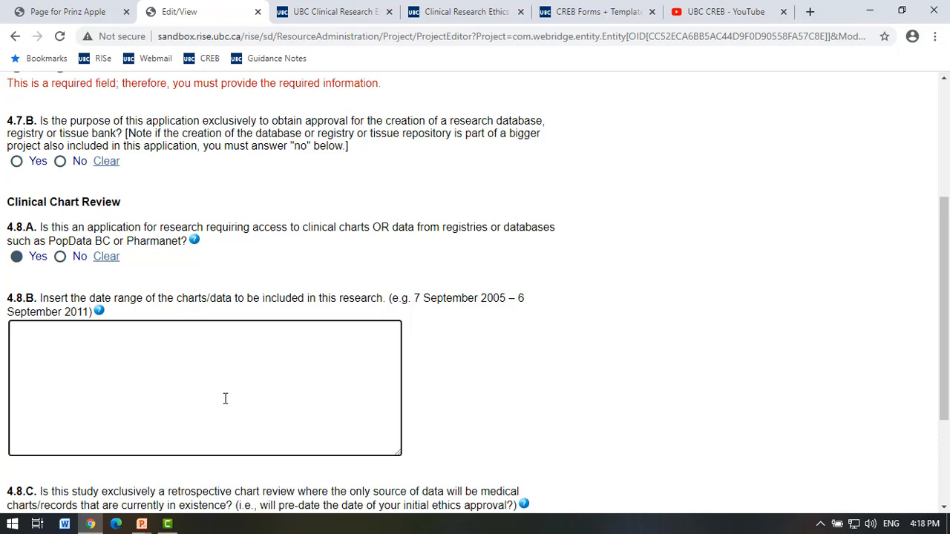
scroll(225, 399, down, 3)
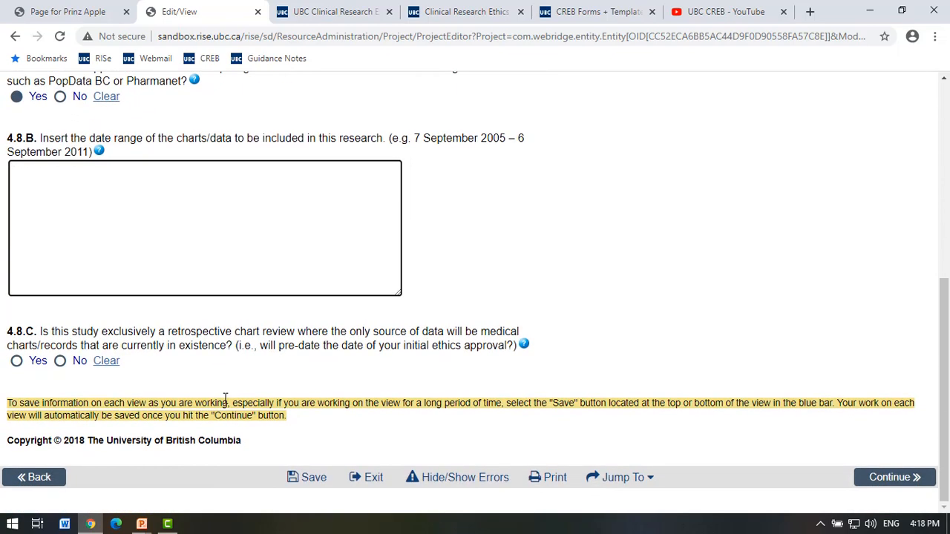
scroll(222, 212, up, 1)
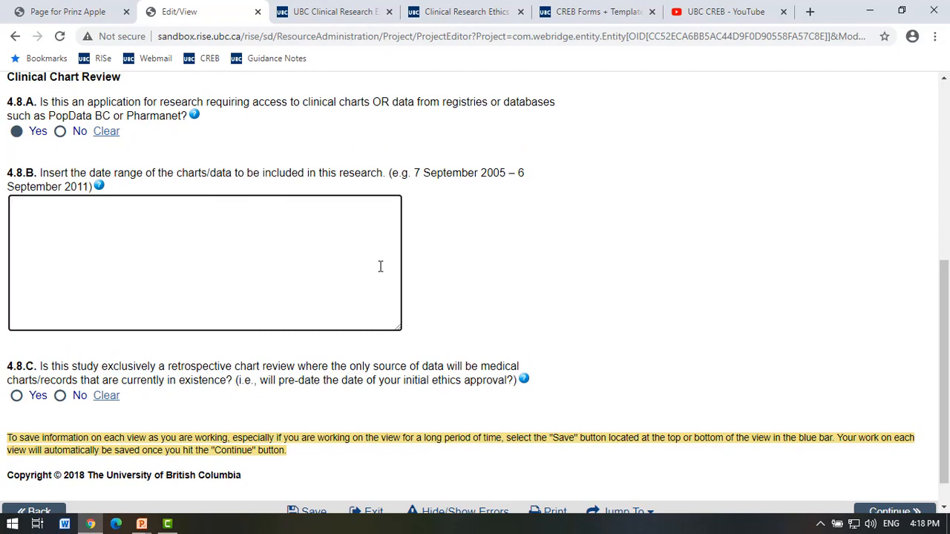
text(1 Jan 200)
text(0-)
text(Dec)
key(BackSpace)
key(BackSpace)
key(BackSpace)
text(31 Dec)
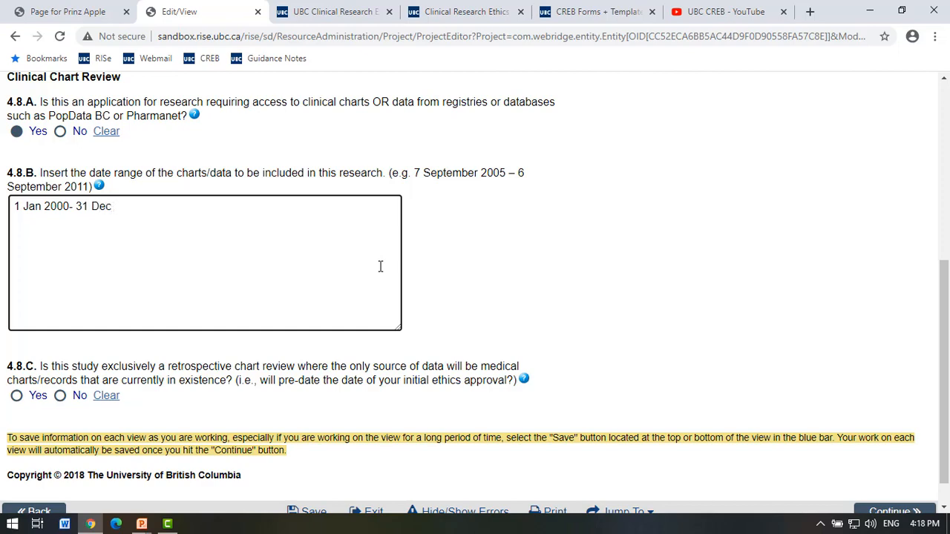
text( 2022)
Answer No to 4.8.C on retrospective-only chart review and submit the page.
scroll(389, 267, down, 1)
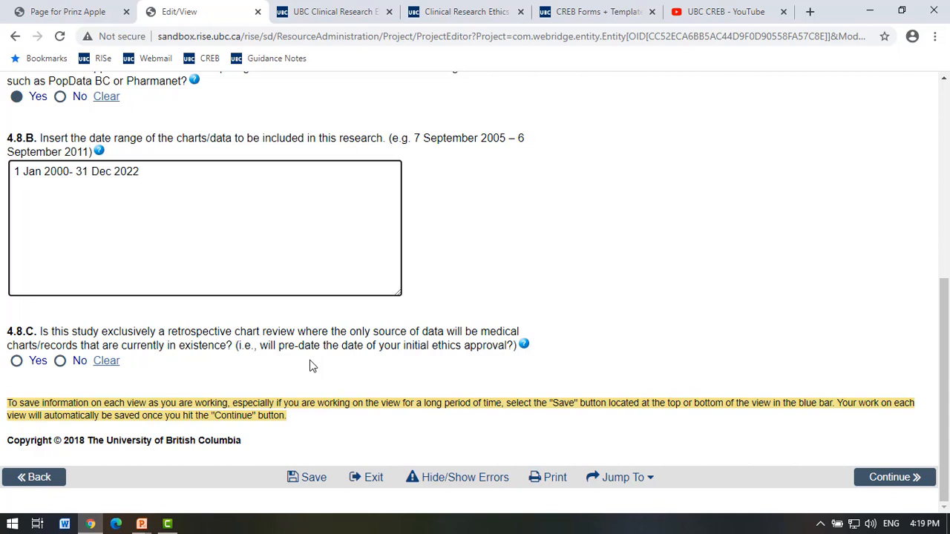
click(61, 362)
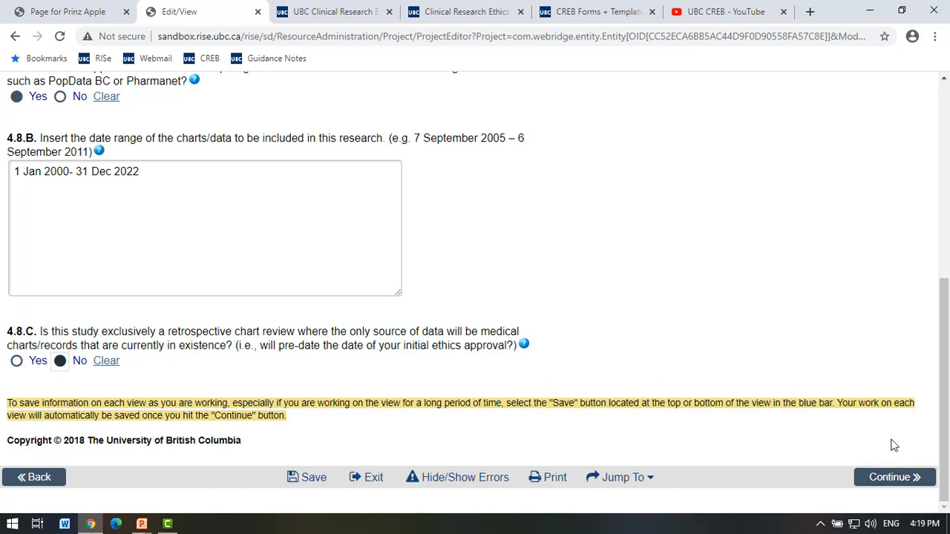
click(890, 479)
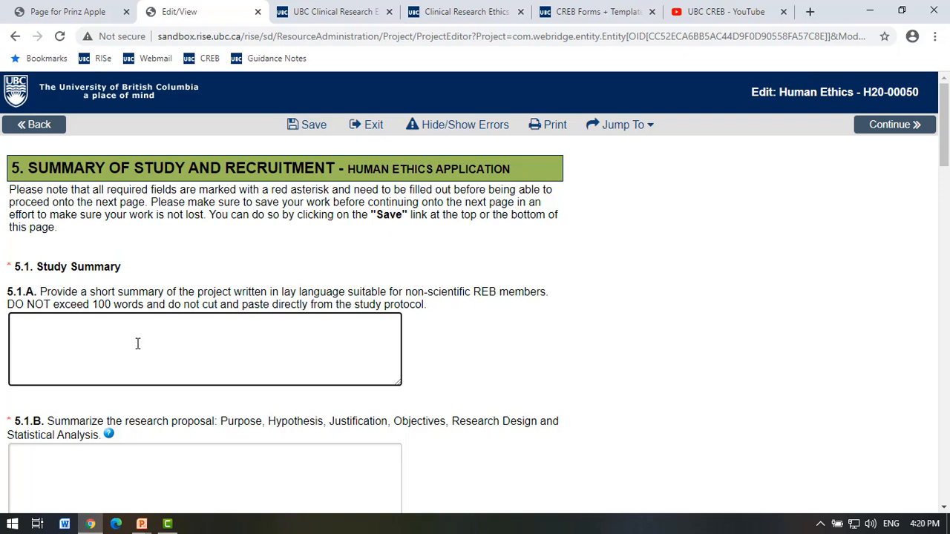
Type 'Lay summary' into 5.1.A and 'Enter text' into the 5.1.B proposal summary.
scroll(137, 344, down, 2)
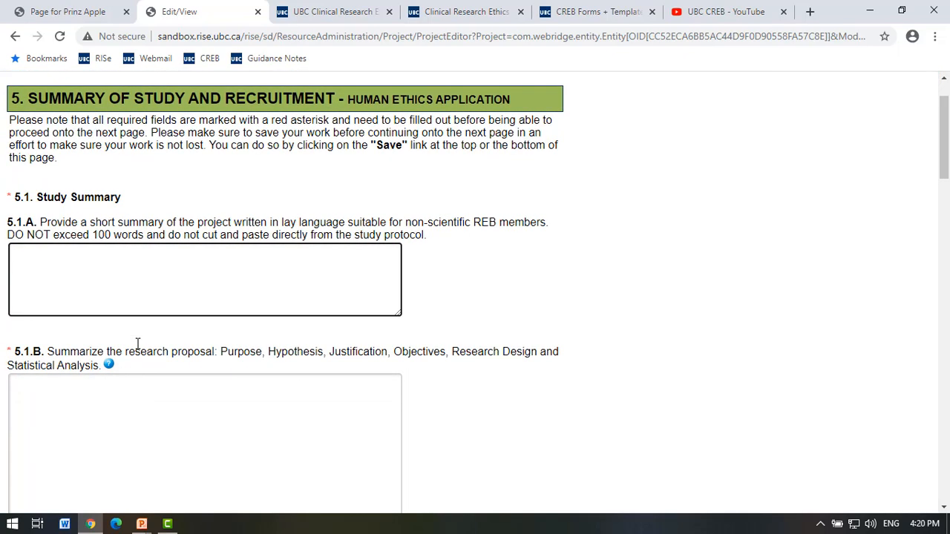
scroll(139, 350, down, 1)
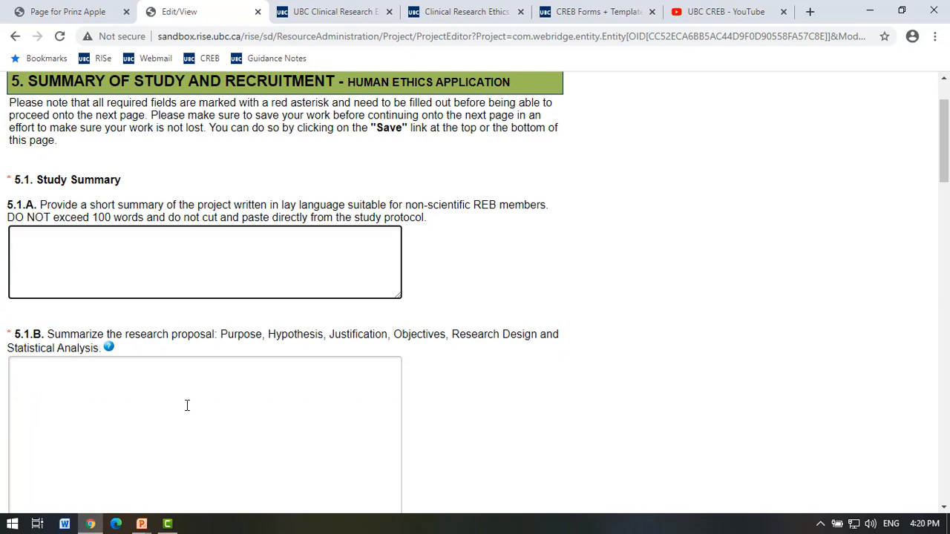
scroll(187, 405, down, 4)
click(162, 303)
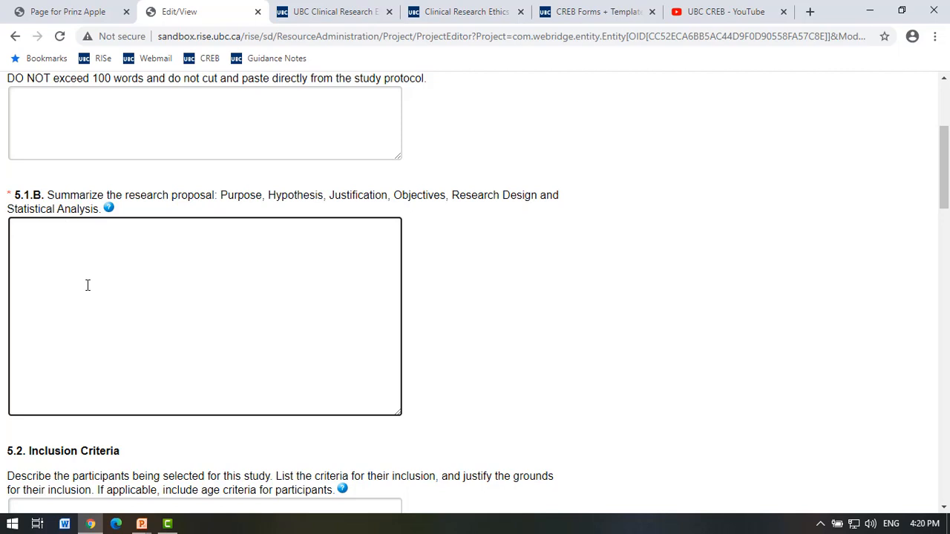
scroll(87, 285, up, 1)
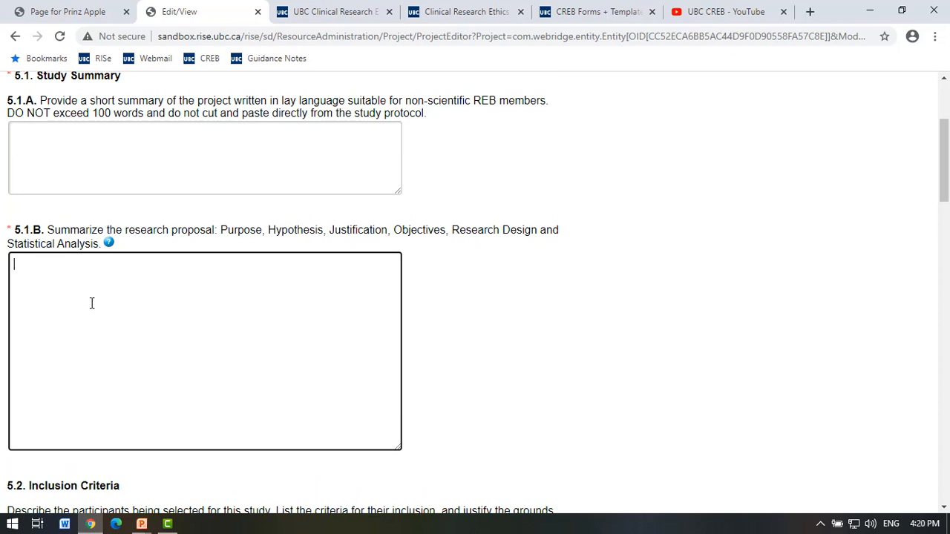
scroll(91, 303, up, 2)
click(96, 242)
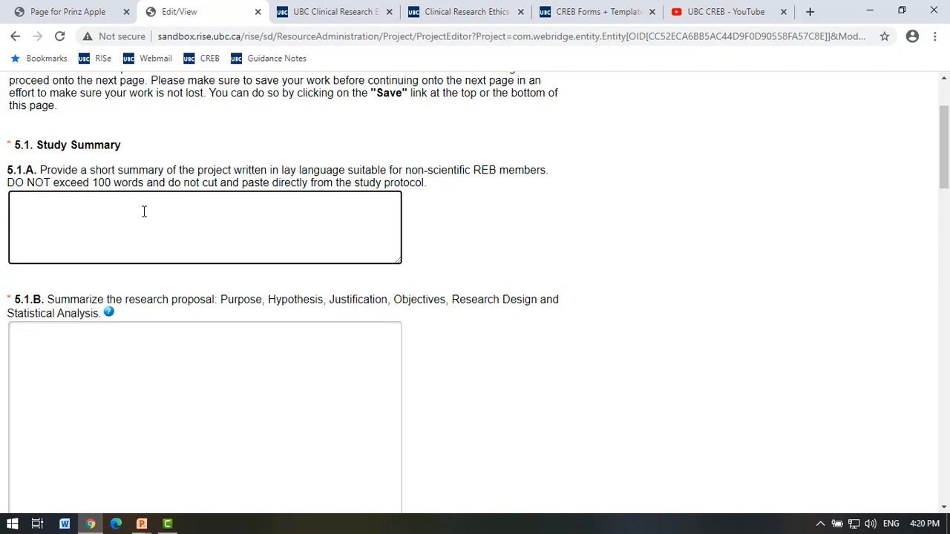
text(Lay summary)
click(136, 366)
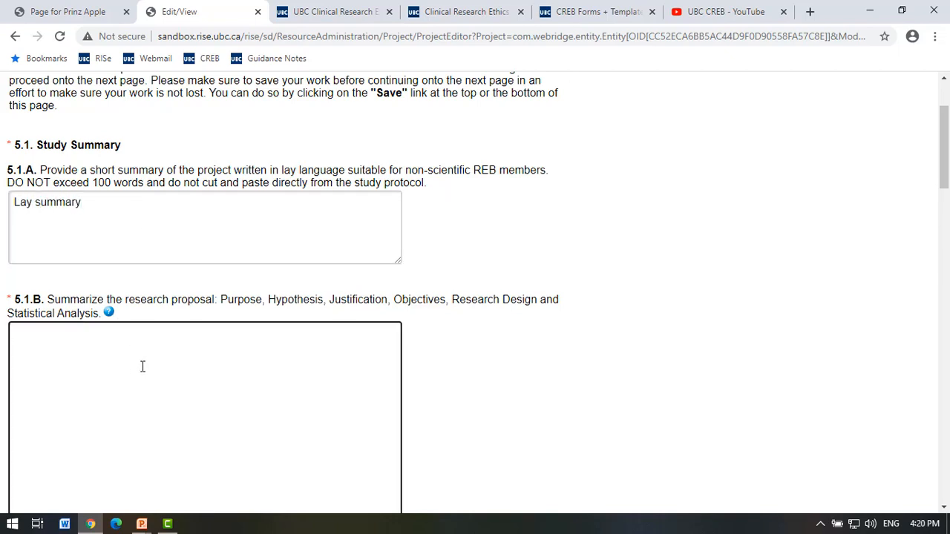
text(Enter text)
scroll(159, 352, down, 4)
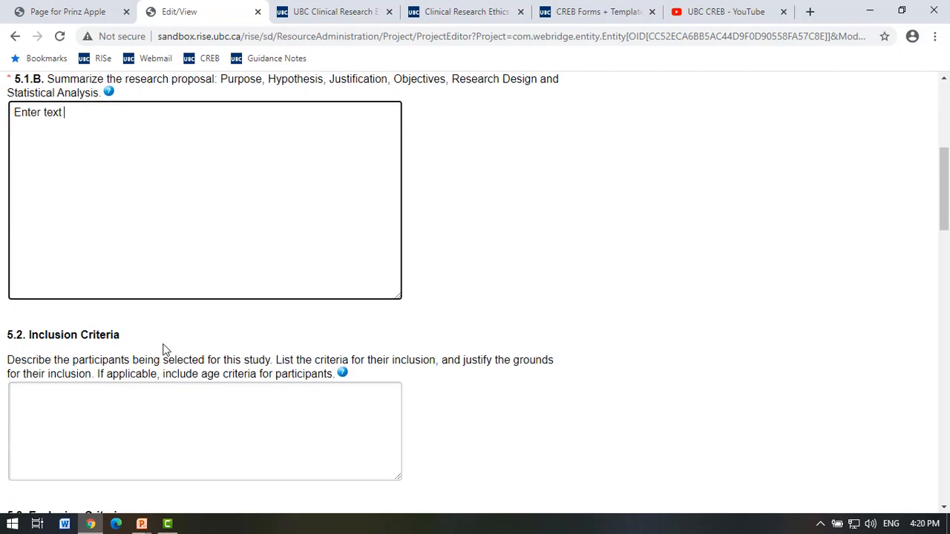
click(166, 351)
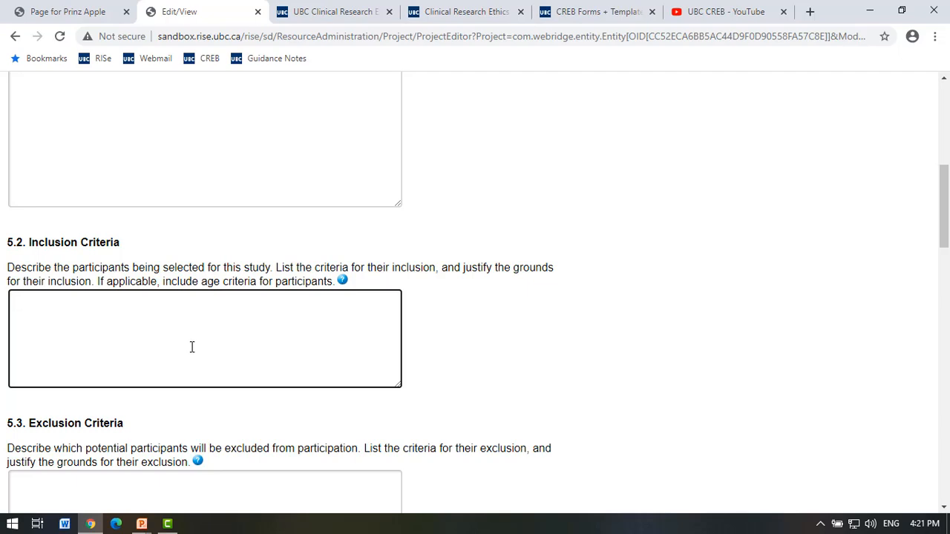
scroll(191, 347, down, 1)
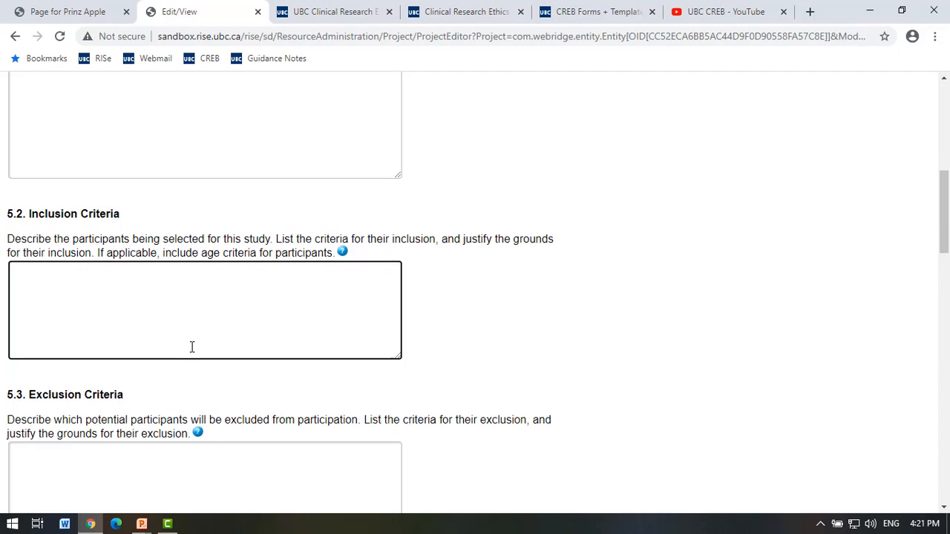
scroll(191, 346, up, 3)
scroll(191, 346, up, 1)
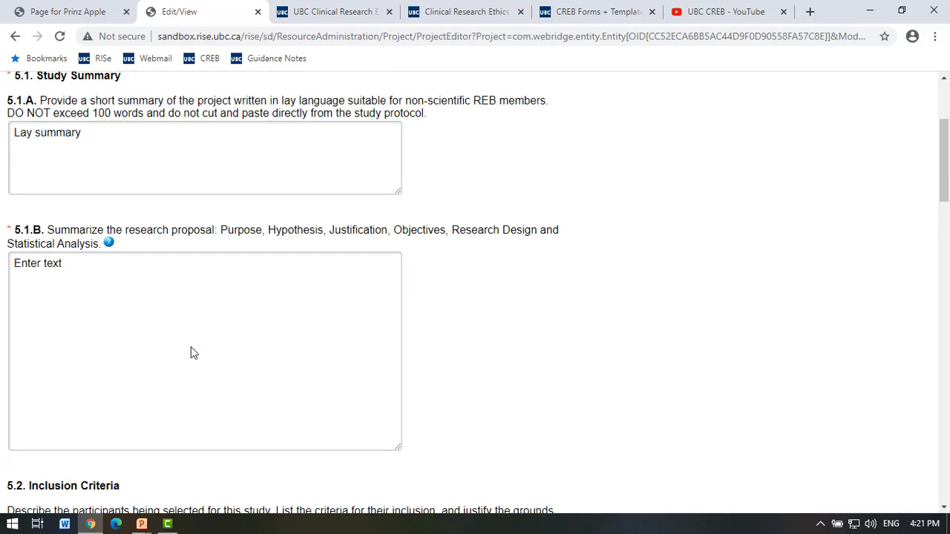
scroll(191, 347, down, 2)
scroll(191, 345, down, 3)
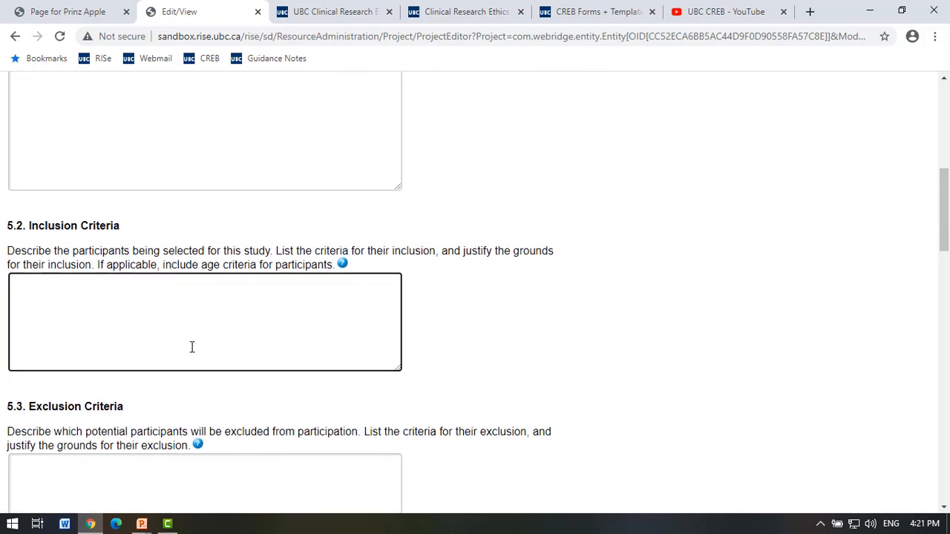
click(138, 437)
scroll(138, 438, down, 4)
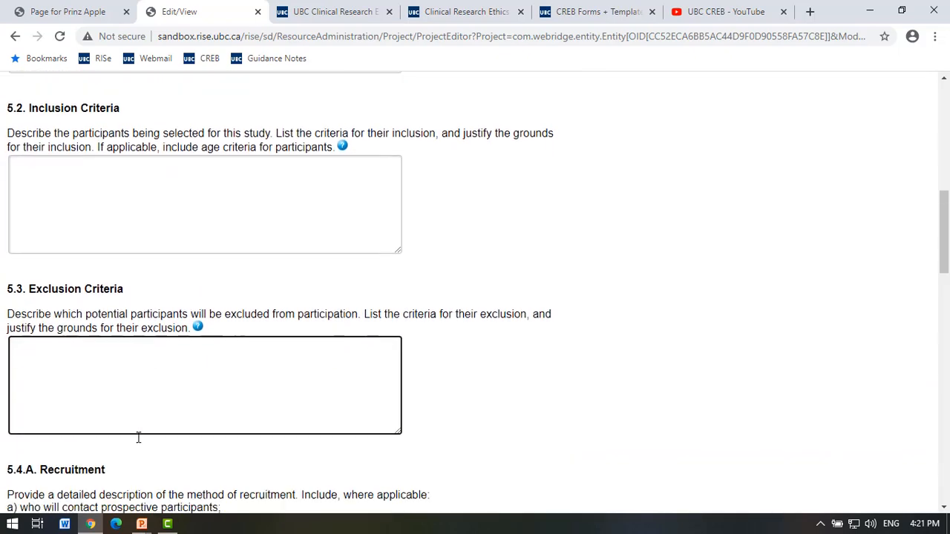
click(133, 420)
scroll(133, 419, down, 1)
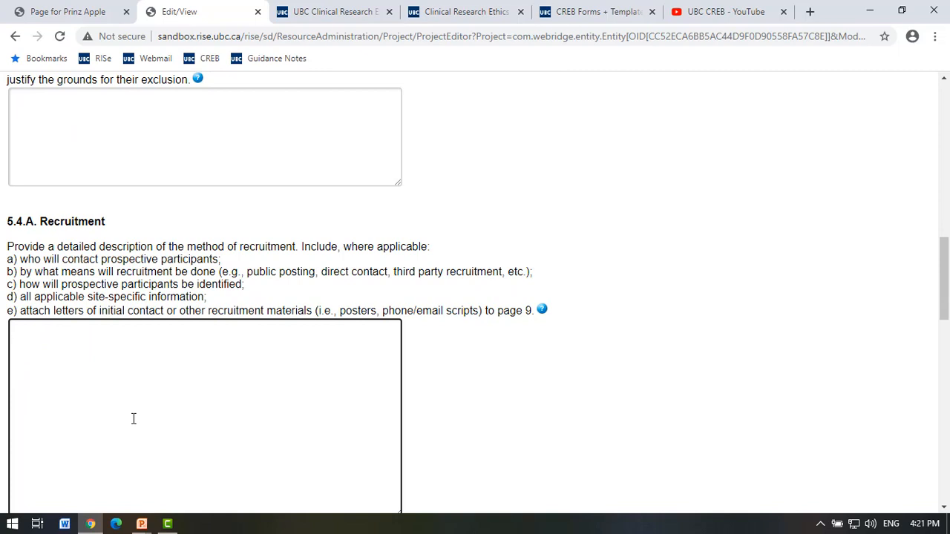
scroll(134, 420, down, 1)
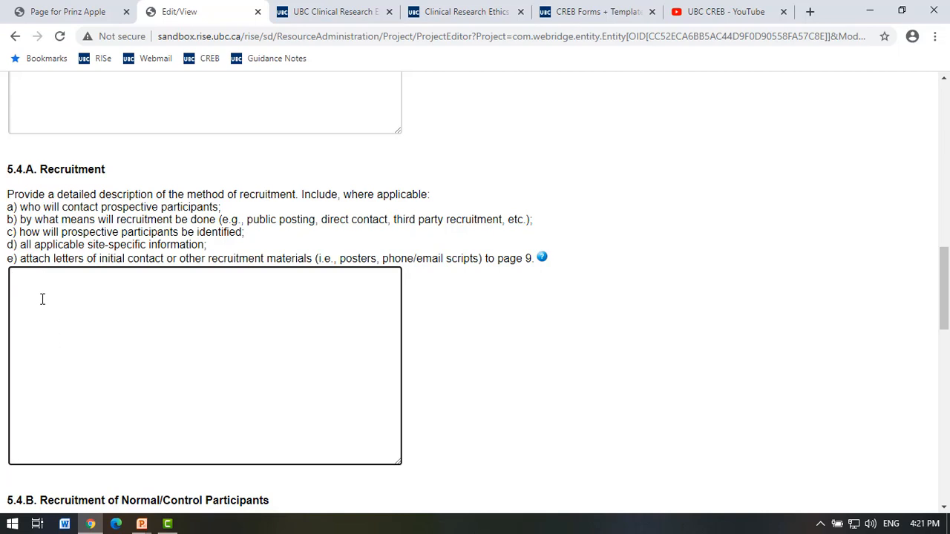
drag(20, 260, 487, 268)
click(516, 274)
click(210, 341)
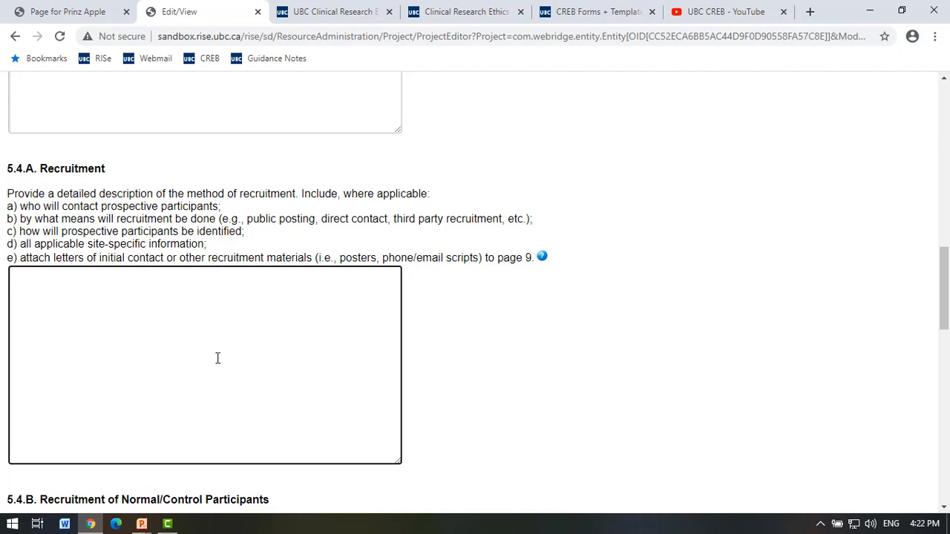
scroll(217, 359, down, 1)
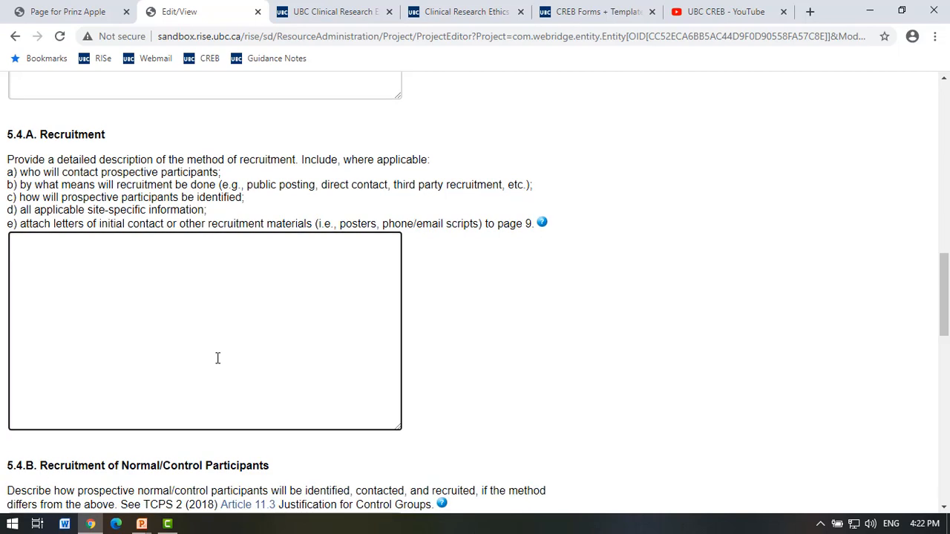
scroll(117, 319, down, 1)
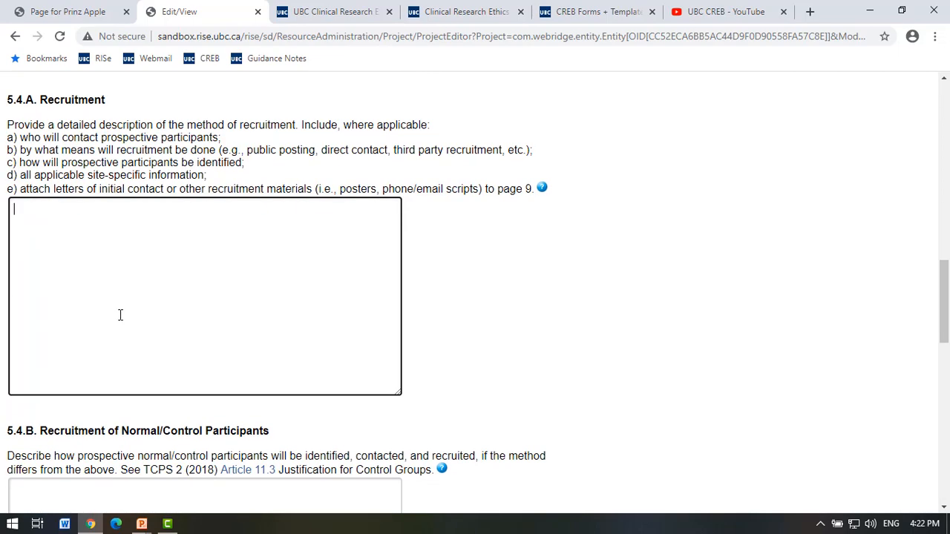
scroll(121, 315, down, 3)
click(95, 383)
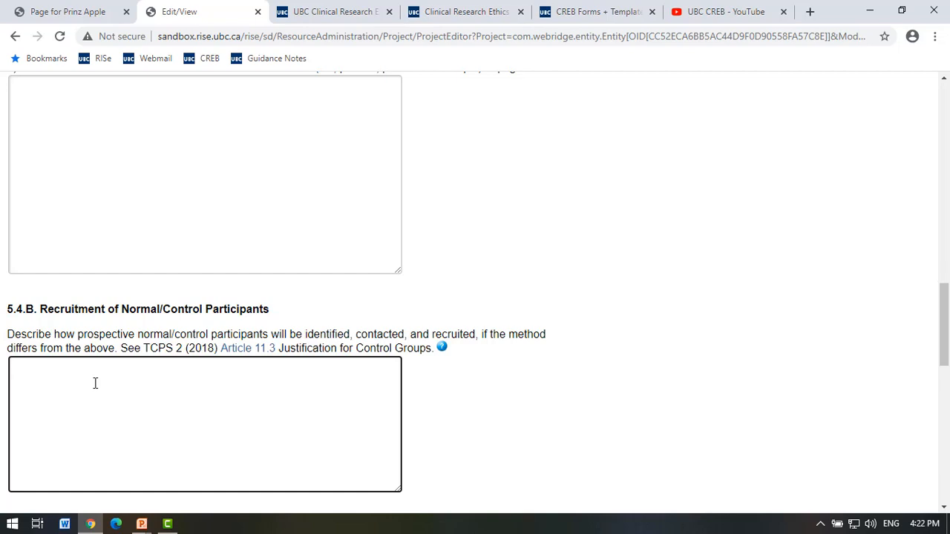
Set 5.5 on Indigenous-focused research to No after previewing its Yes follow-up questions.
scroll(95, 383, up, 1)
scroll(95, 383, down, 2)
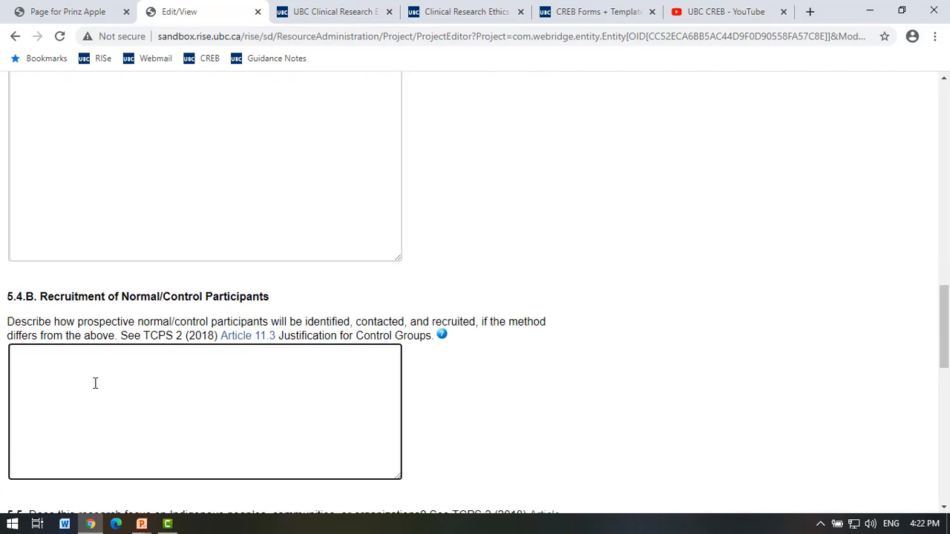
scroll(94, 385, up, 1)
scroll(94, 388, down, 2)
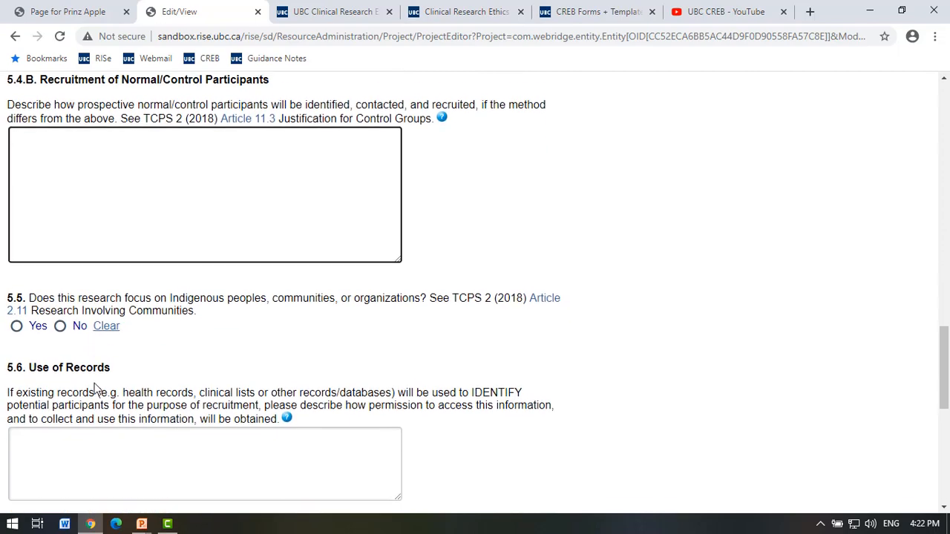
scroll(95, 387, down, 1)
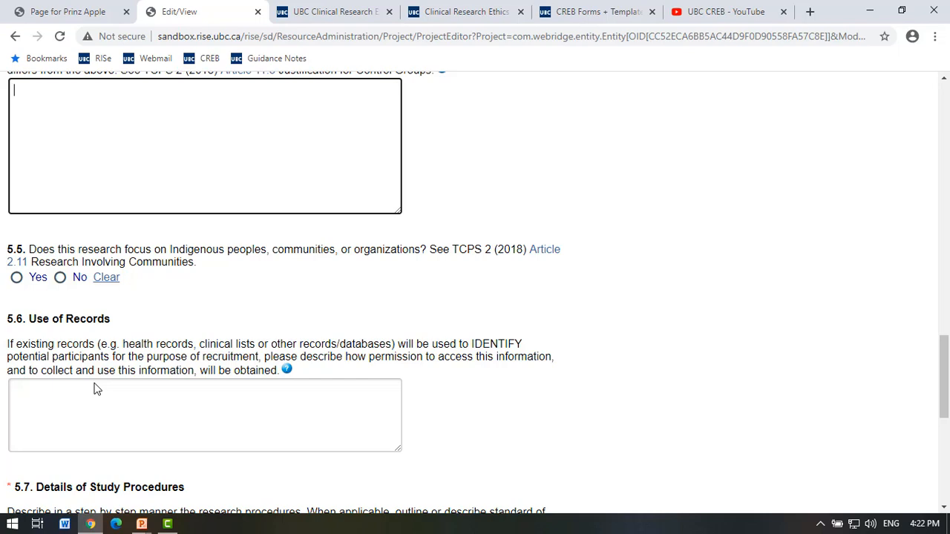
click(20, 278)
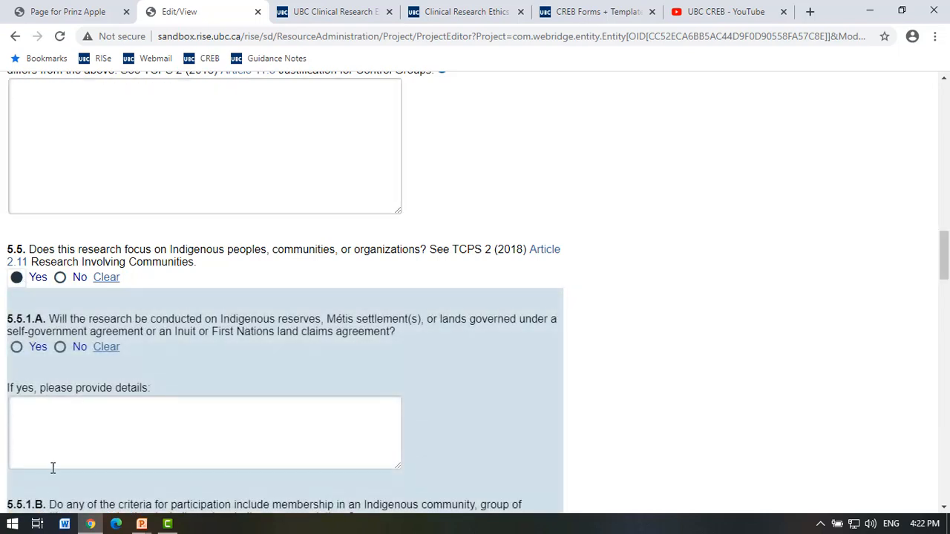
scroll(168, 427, down, 2)
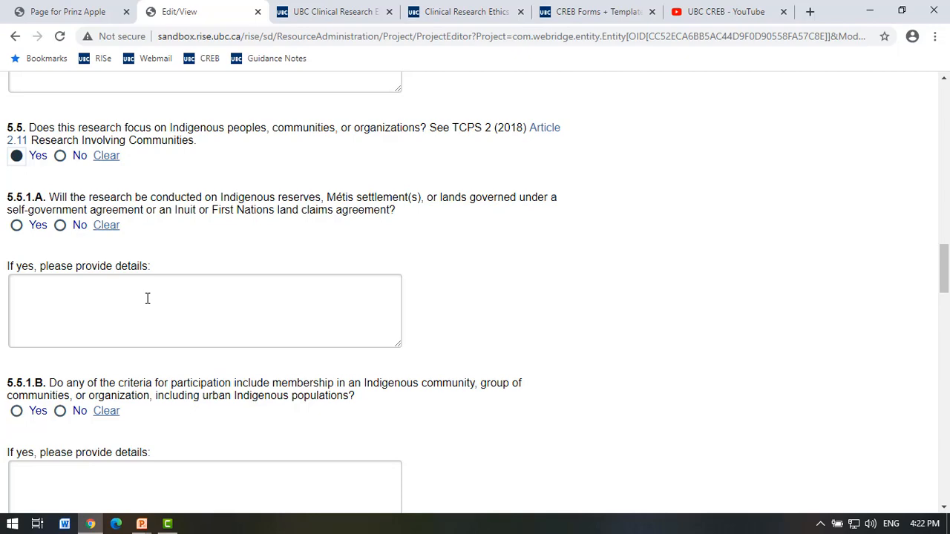
scroll(146, 360, down, 6)
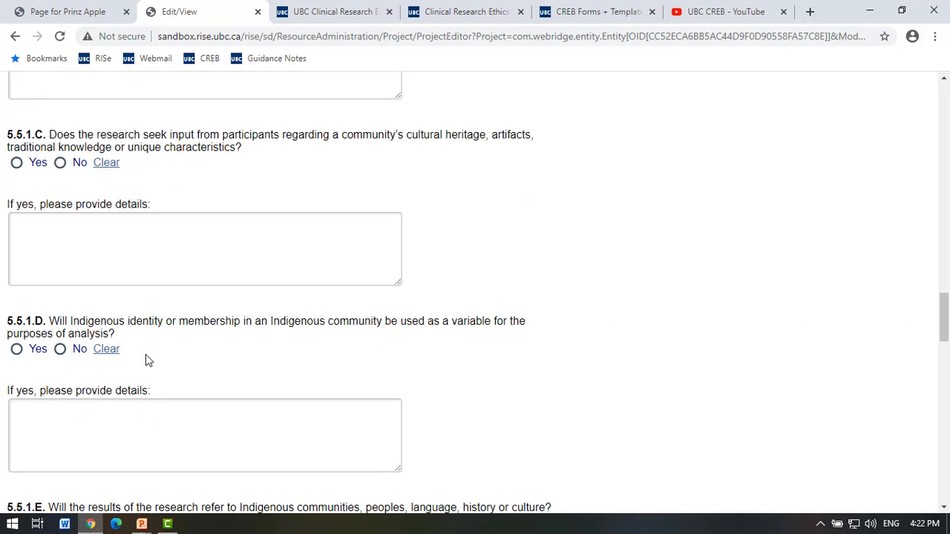
scroll(146, 360, up, 8)
click(60, 311)
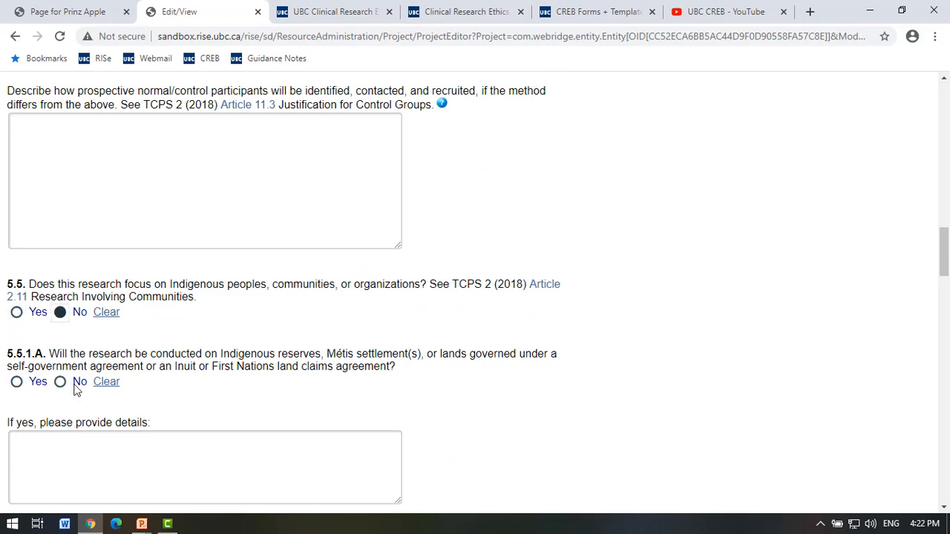
scroll(108, 406, down, 1)
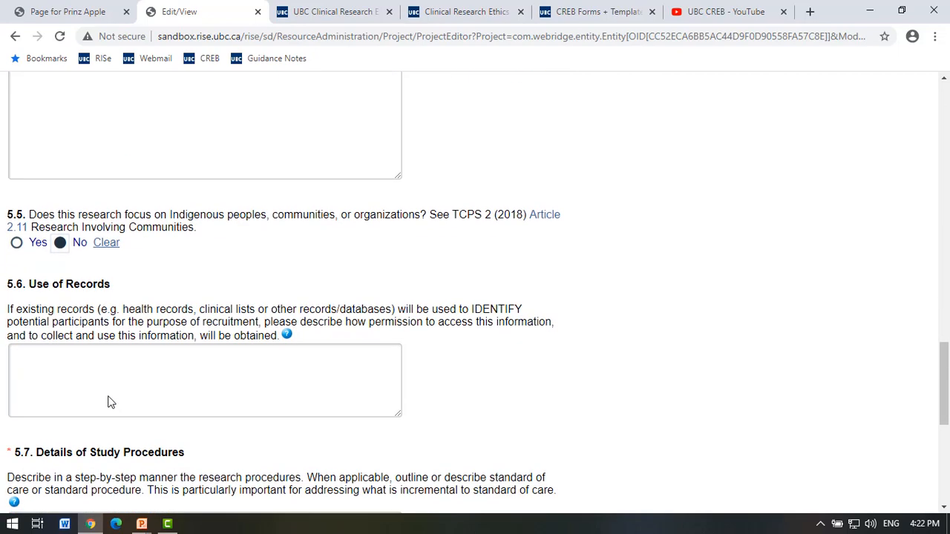
click(108, 386)
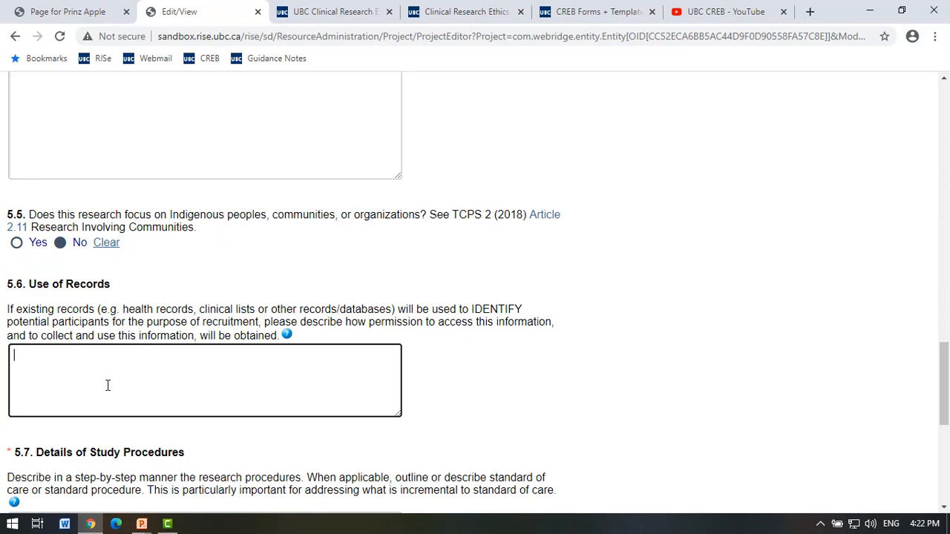
Enter 'procedures' in the 5.7 Details of Study Procedures field.
scroll(108, 385, down, 3)
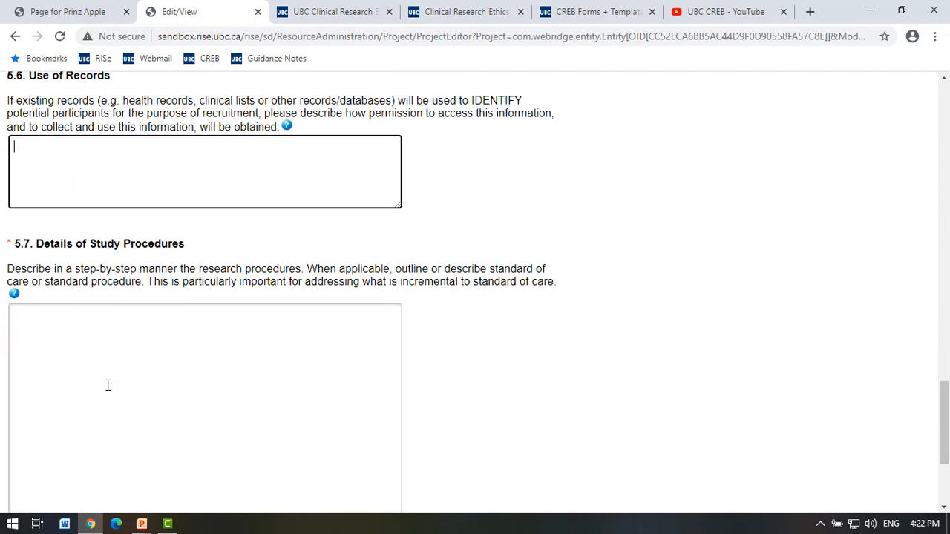
click(108, 385)
scroll(107, 385, down, 1)
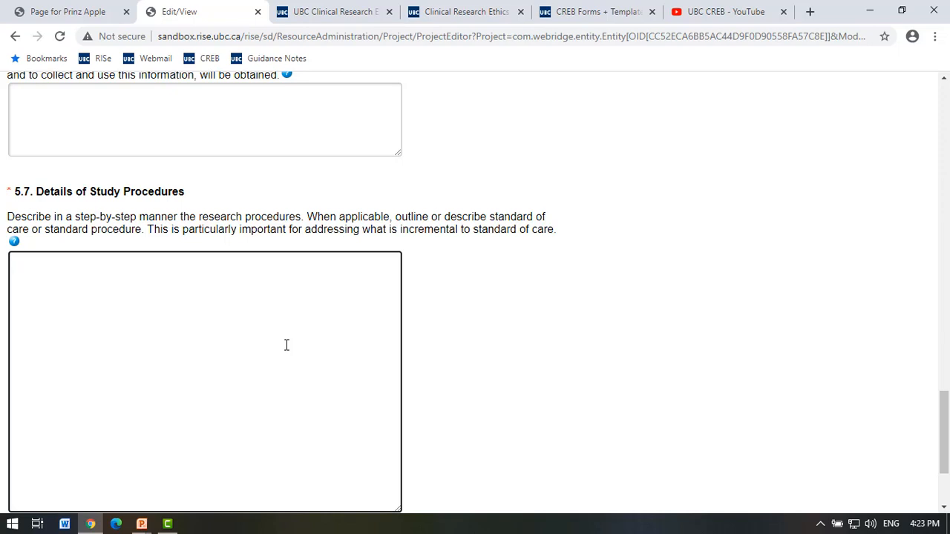
scroll(286, 345, down, 2)
scroll(285, 345, up, 3)
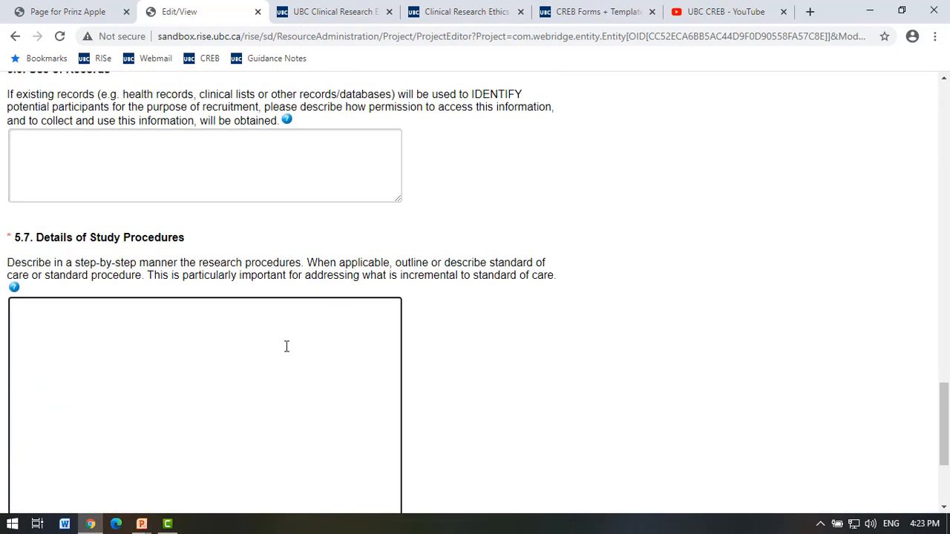
text(procedures)
scroll(287, 248, down, 3)
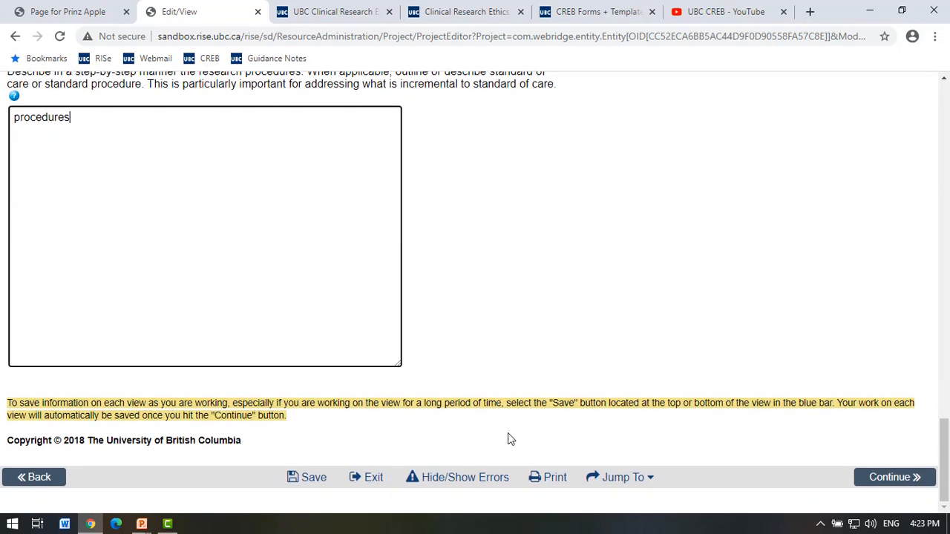
Save page 5 and continue to page 6.
click(910, 477)
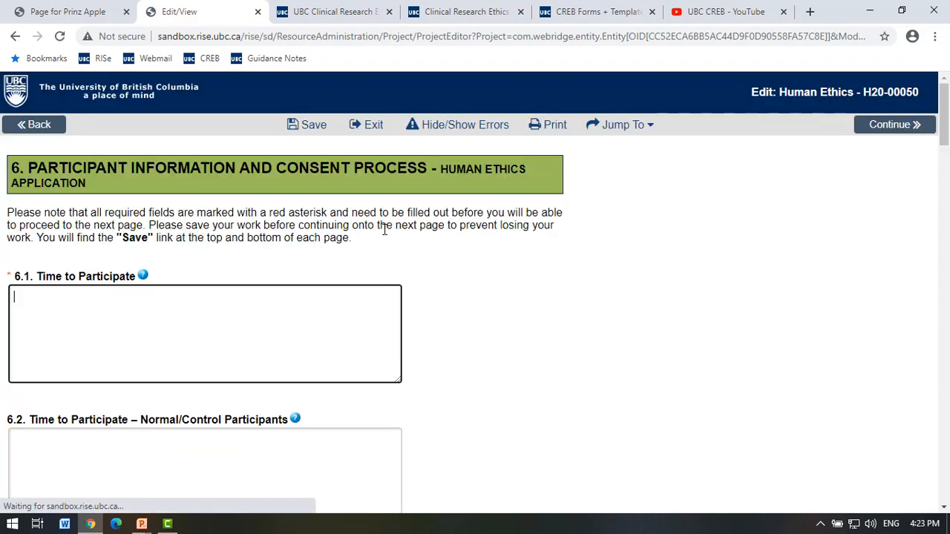
scroll(384, 230, down, 1)
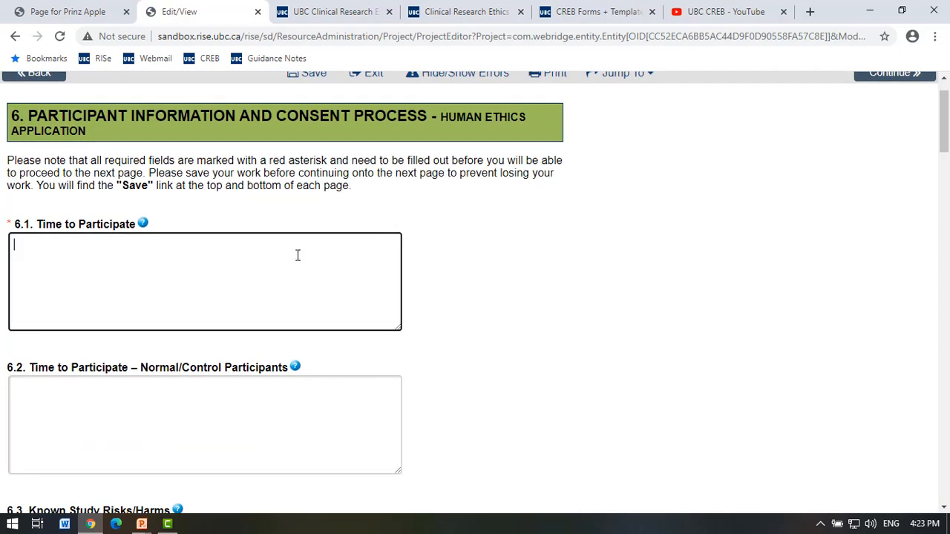
scroll(298, 256, down, 1)
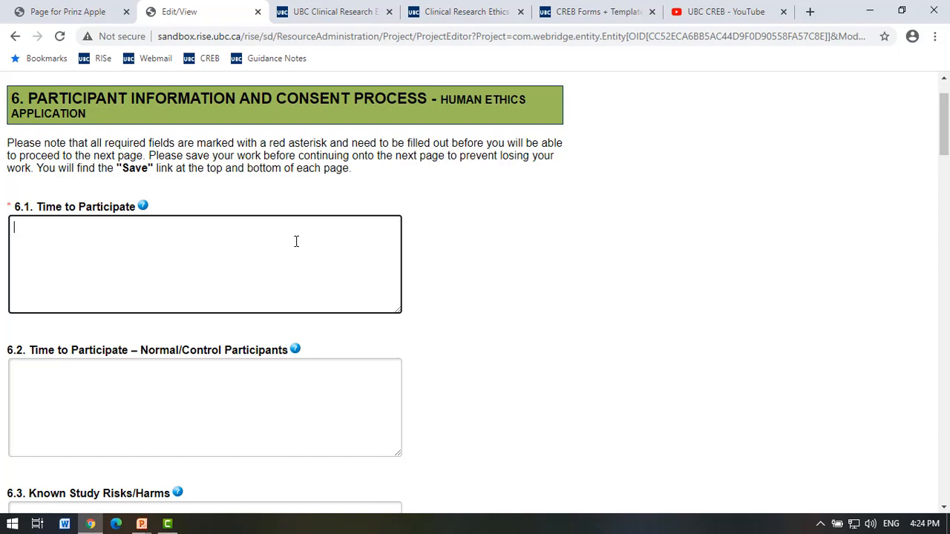
scroll(296, 241, down, 1)
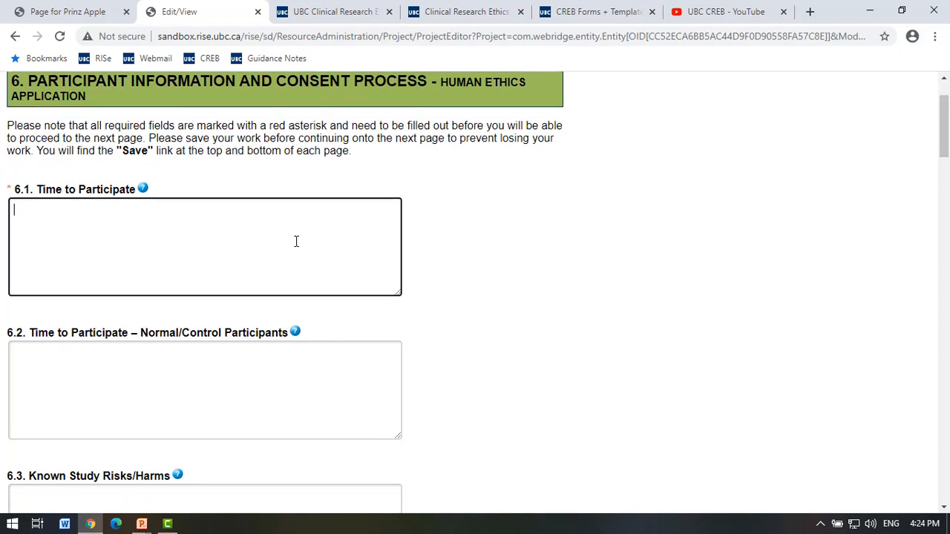
Enter 'Visit 1 = 2 hours, Visit 2 = 1 hour' in 6.1 Time to Participate.
text(Visit 1)
text( = )
text(2 hours )
text(Vist 2)
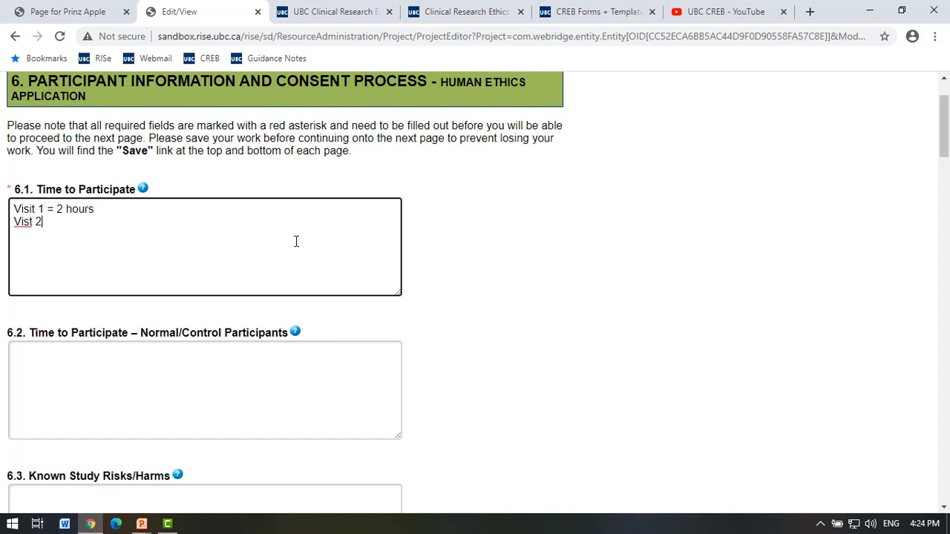
key(BackSpace)
key(BackSpace)
key(BackSpace)
text(it 2 = 1 hour)
click(151, 410)
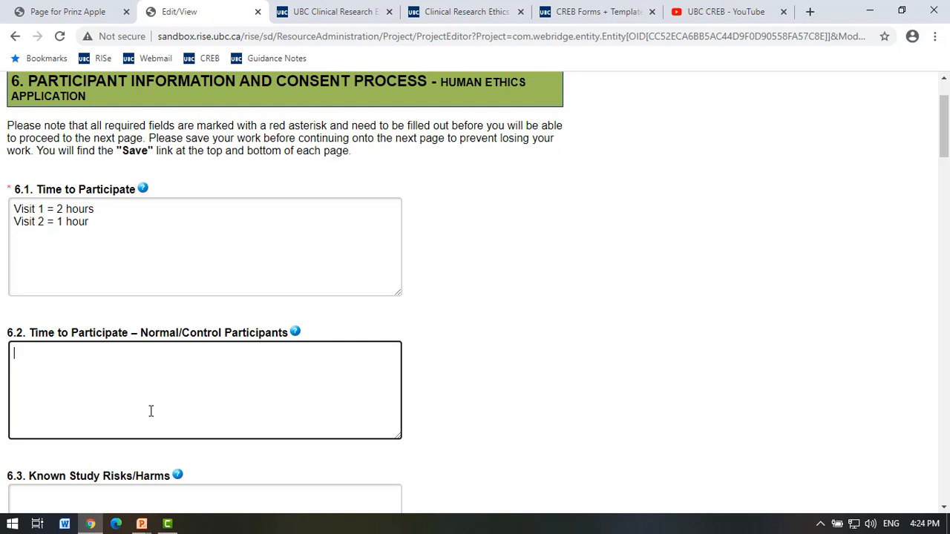
scroll(151, 411, down, 2)
Enter 'Questions only study, participants may feel uncomfortable answering questions.' under 6.3 Known Study Risks/Harms.
click(148, 406)
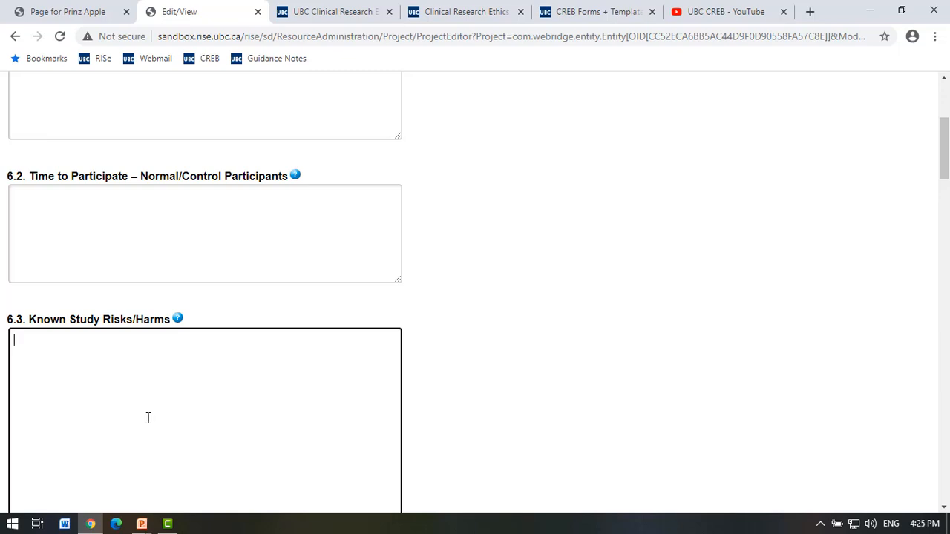
scroll(148, 417, down, 2)
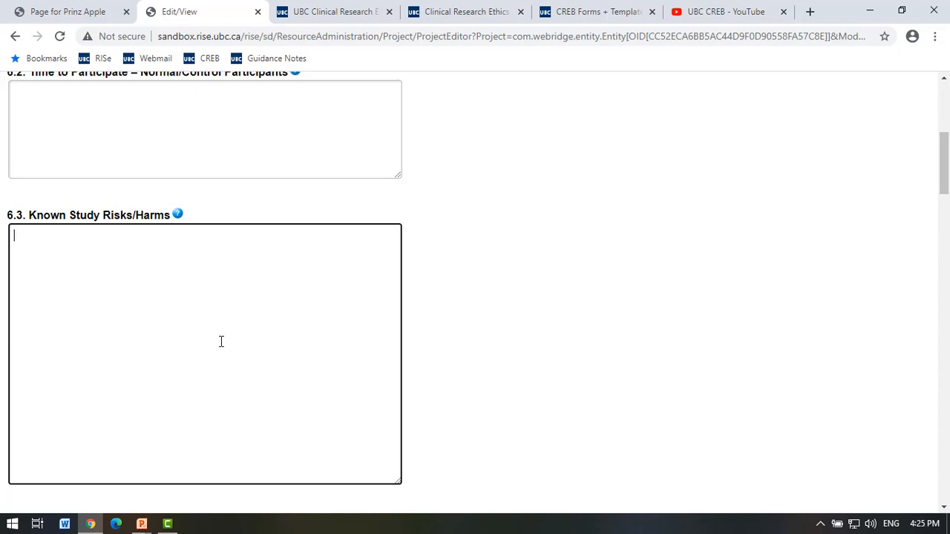
text(Questions only study,)
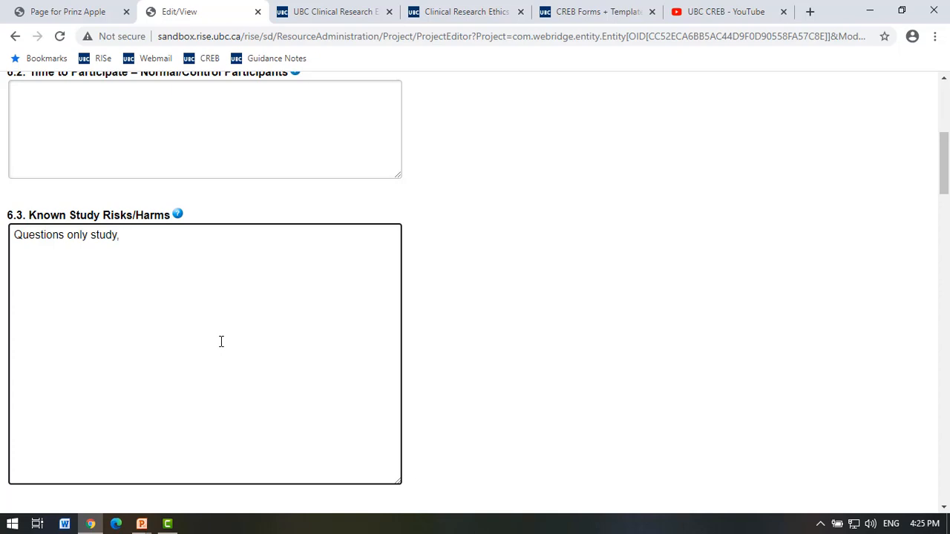
text(participants ma)
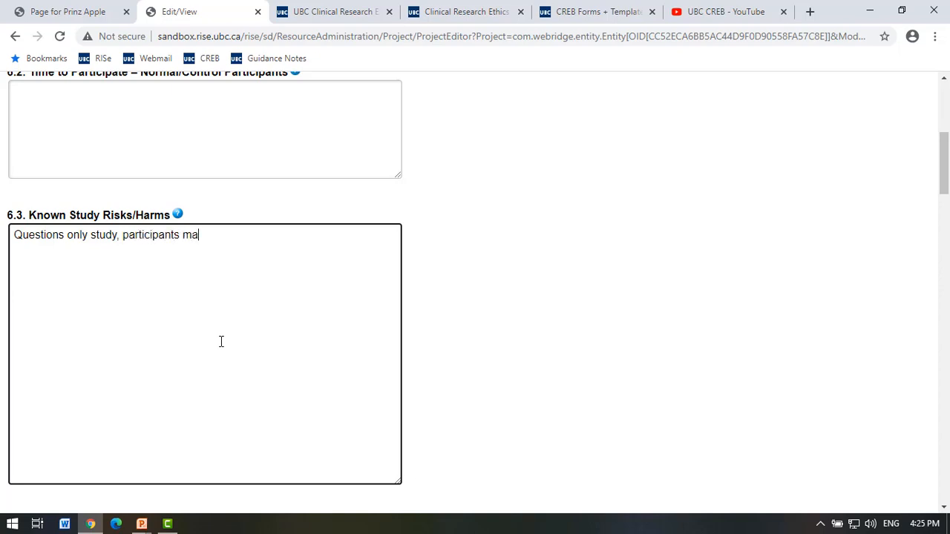
text(y feel unfo)
key(BackSpace)
key(BackSpace)
text(conf)
key(BackSpace)
key(BackSpace)
text(mfortasbl)
key(BackSpace)
key(BackSpace)
key(BackSpace)
text(b;e)
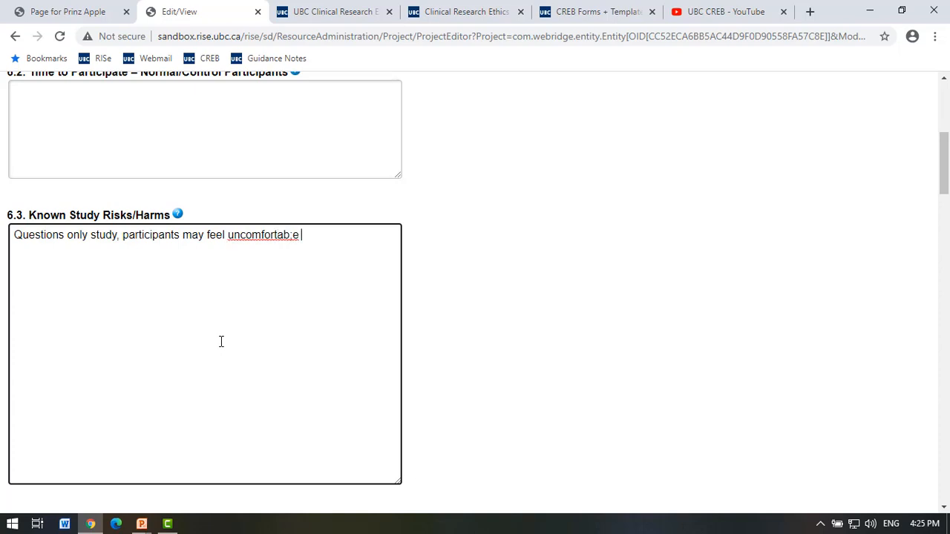
key(BackSpace)
key(BackSpace)
key(BackSpace)
text(le answering question)
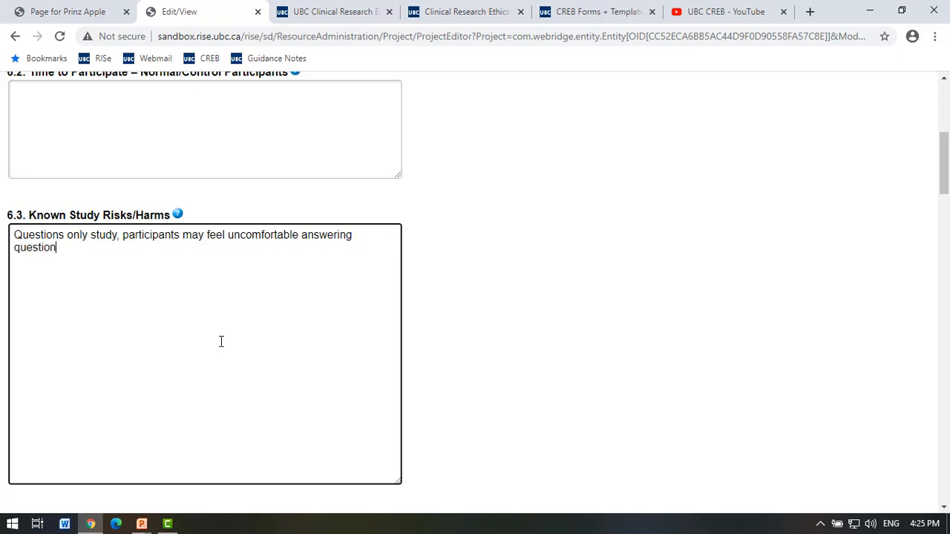
text(s.)
scroll(255, 413, down, 2)
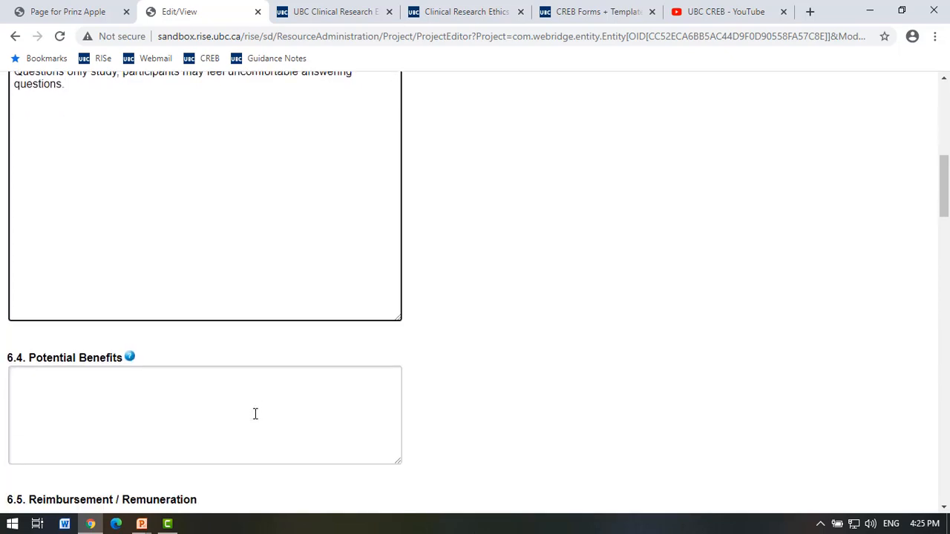
Fill in the 6.5.A participant costs answer: 'Parking will be reimbursed, receipts will be required.'.
scroll(254, 413, down, 1)
click(205, 356)
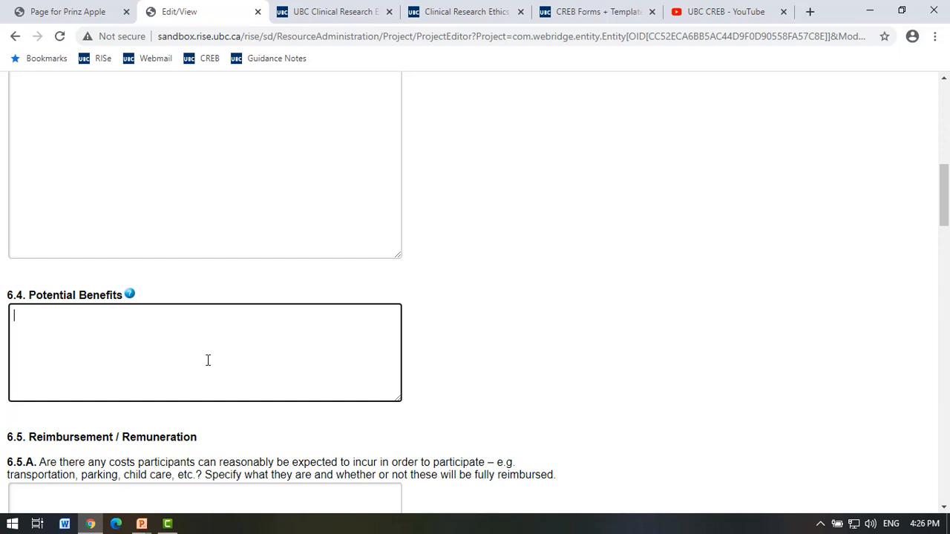
scroll(208, 360, down, 1)
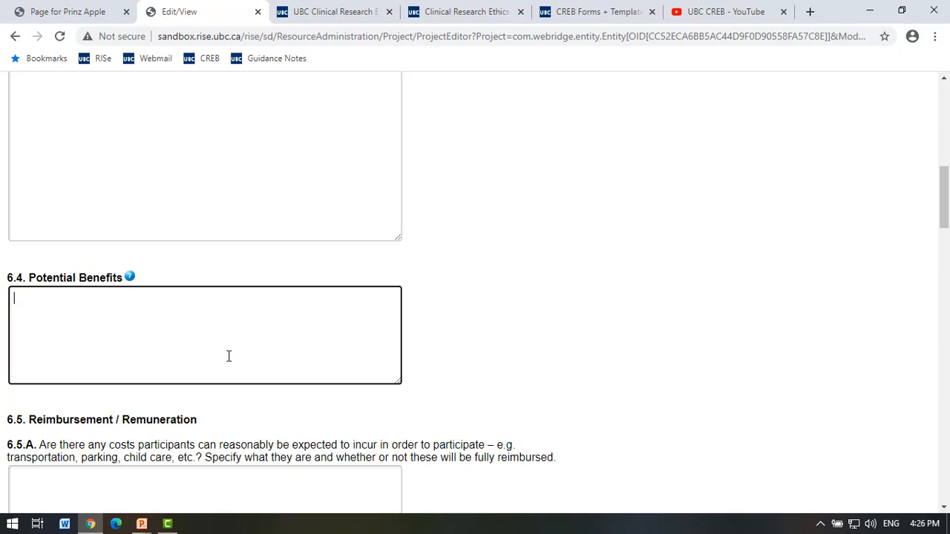
scroll(228, 356, down, 3)
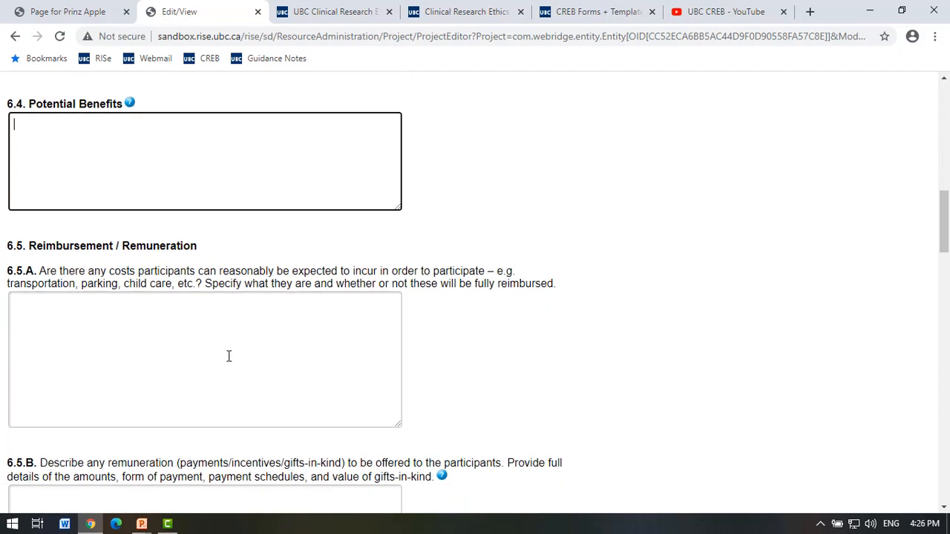
click(228, 356)
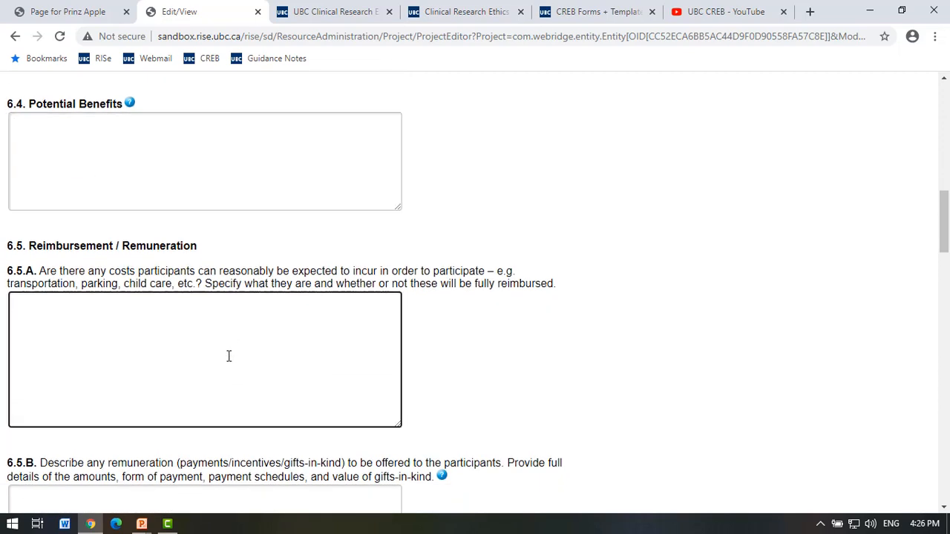
scroll(228, 356, down, 2)
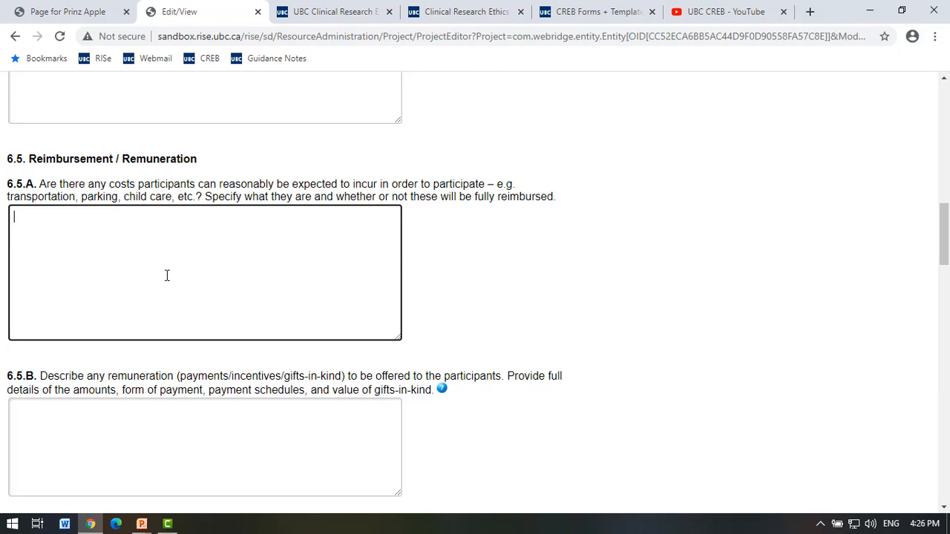
scroll(167, 271, down, 1)
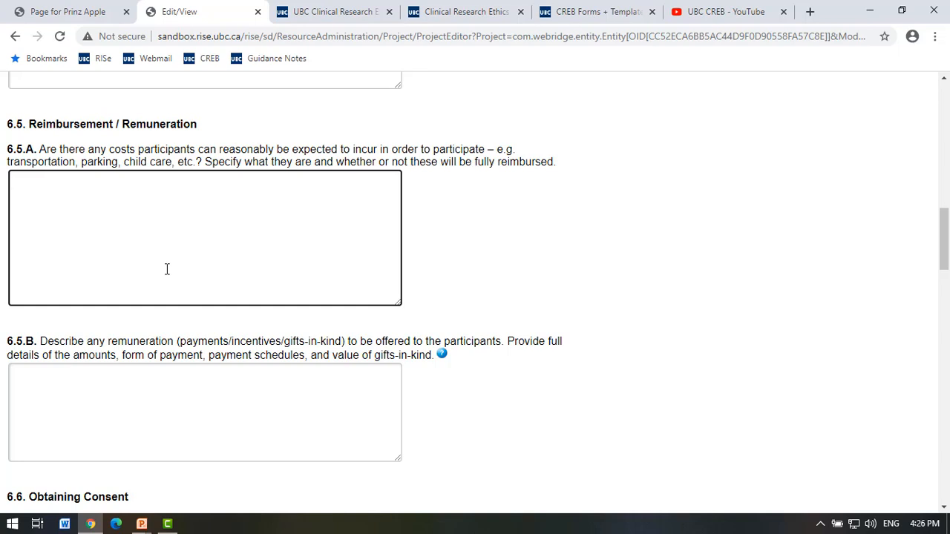
scroll(162, 275, down, 1)
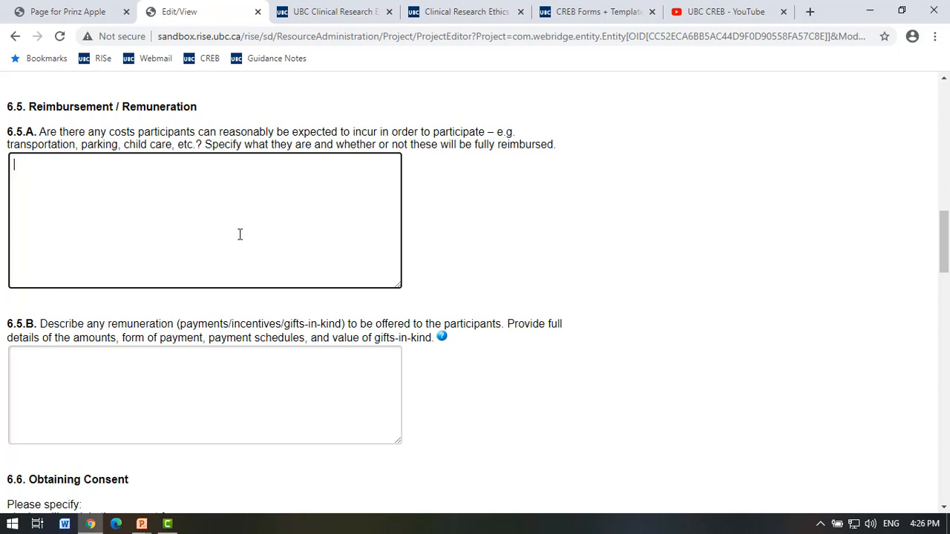
text(Parking will be reimburse)
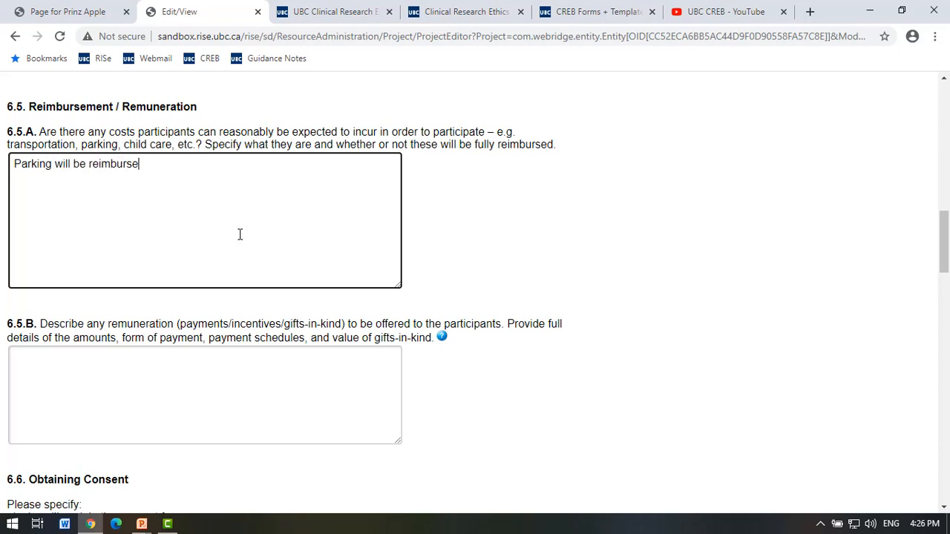
text(d, receipts will b)
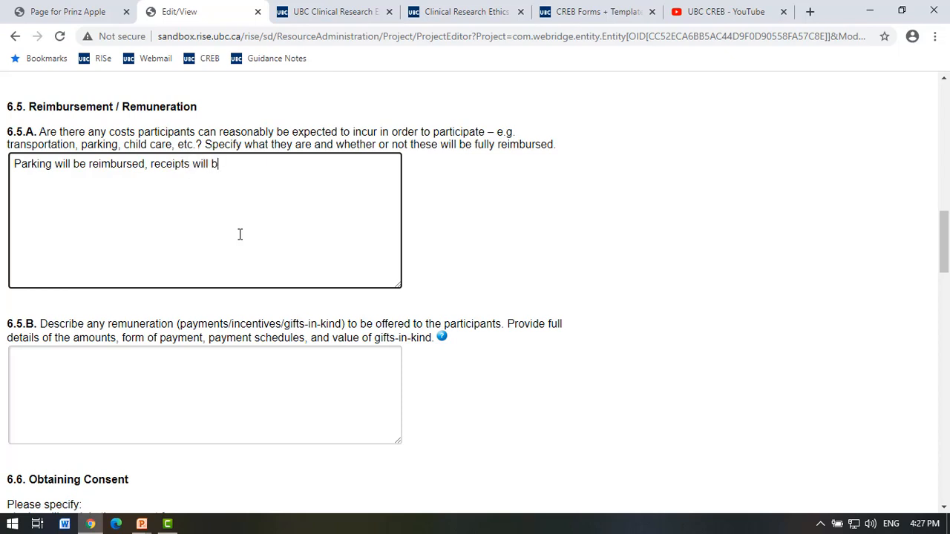
text(e required.)
Enter 'No remuneration.' in 6.5.B, correcting the misspelling with the spell-check suggestion.
click(300, 401)
text(No )
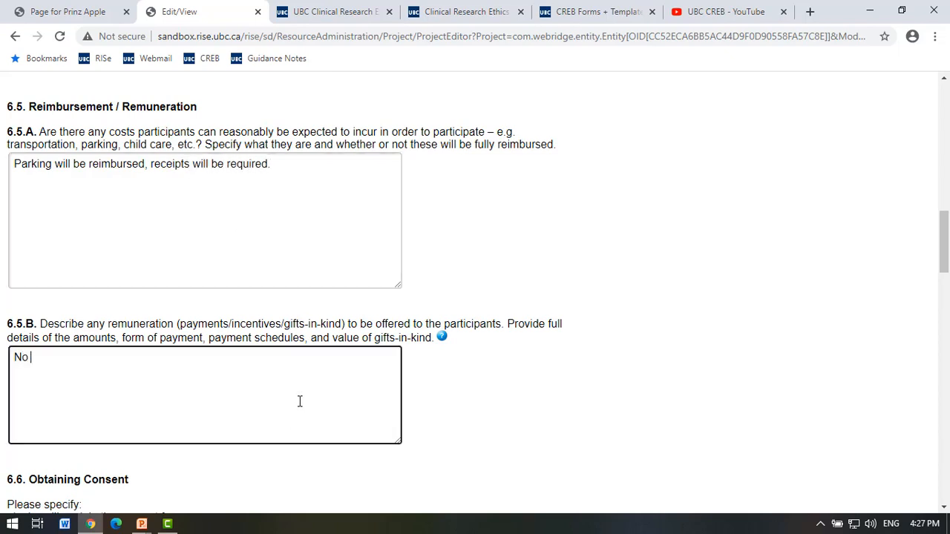
text(reumuneration.)
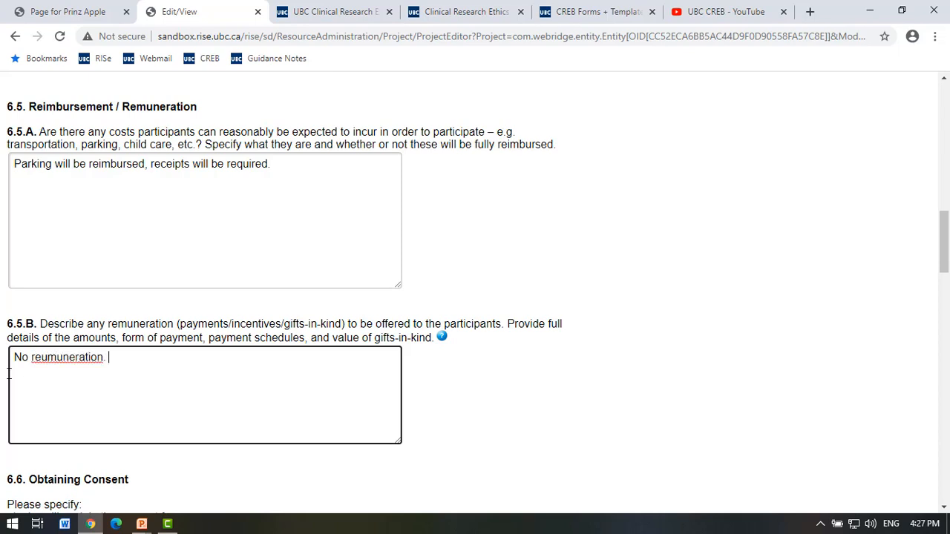
right_click(56, 361)
click(90, 193)
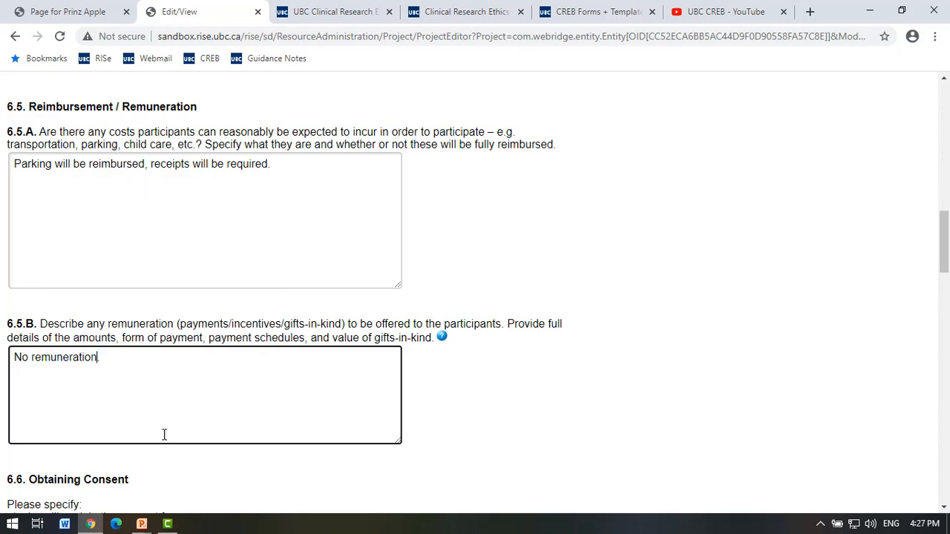
Move down to the 6.6 Obtaining Consent and 6.7.A waiver boxes, leaving them blank.
scroll(206, 386, down, 4)
click(199, 349)
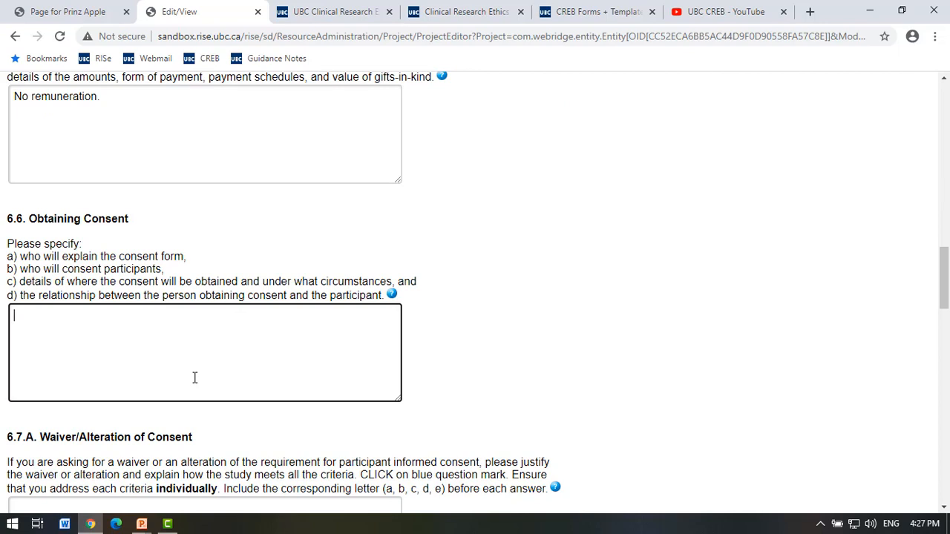
scroll(189, 380, down, 1)
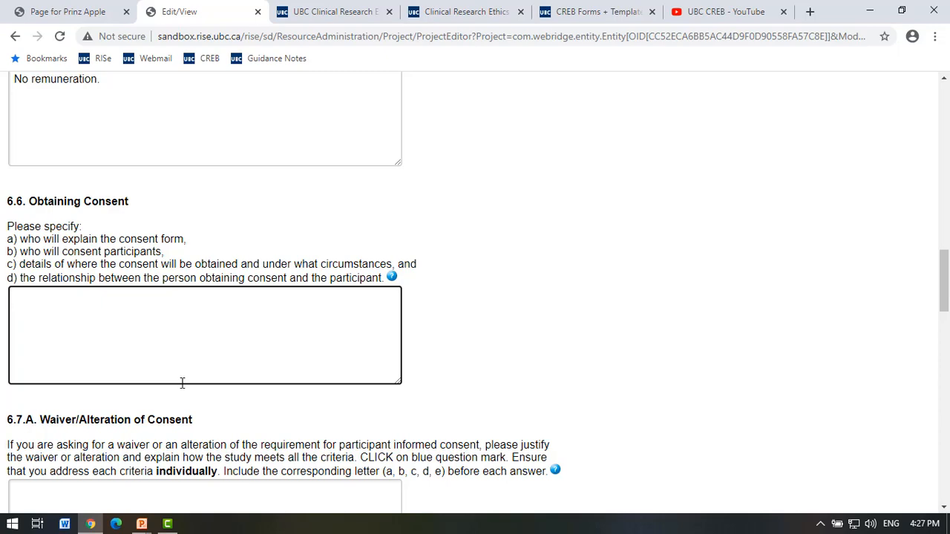
scroll(182, 386, down, 2)
click(182, 391)
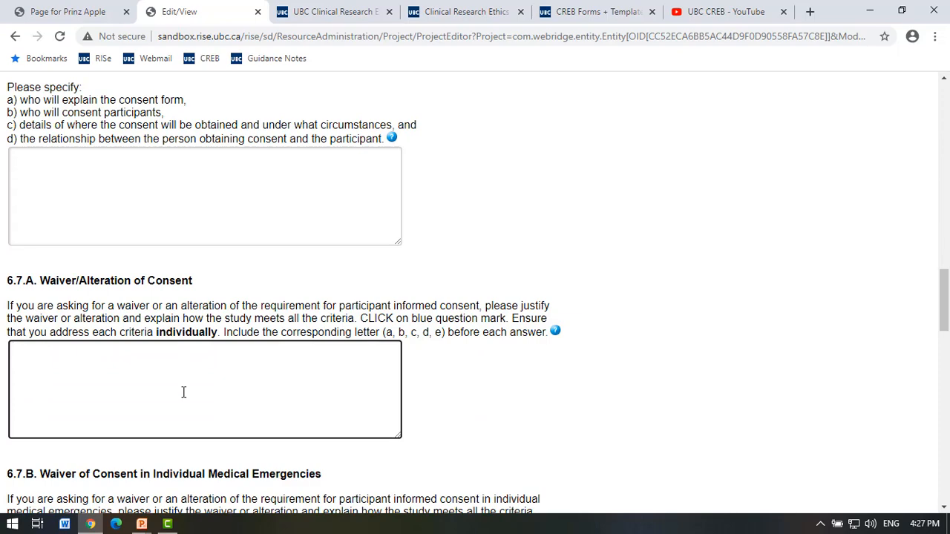
scroll(184, 392, down, 1)
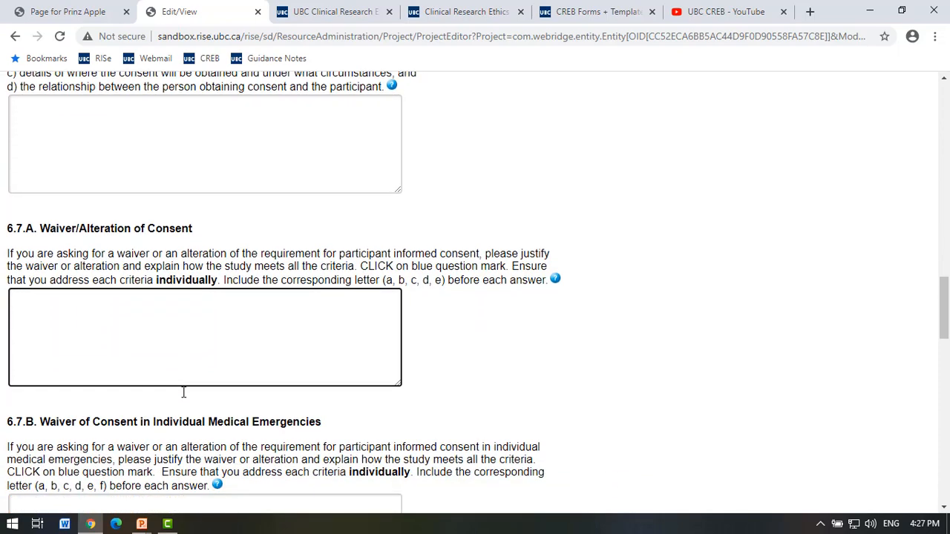
scroll(183, 392, down, 1)
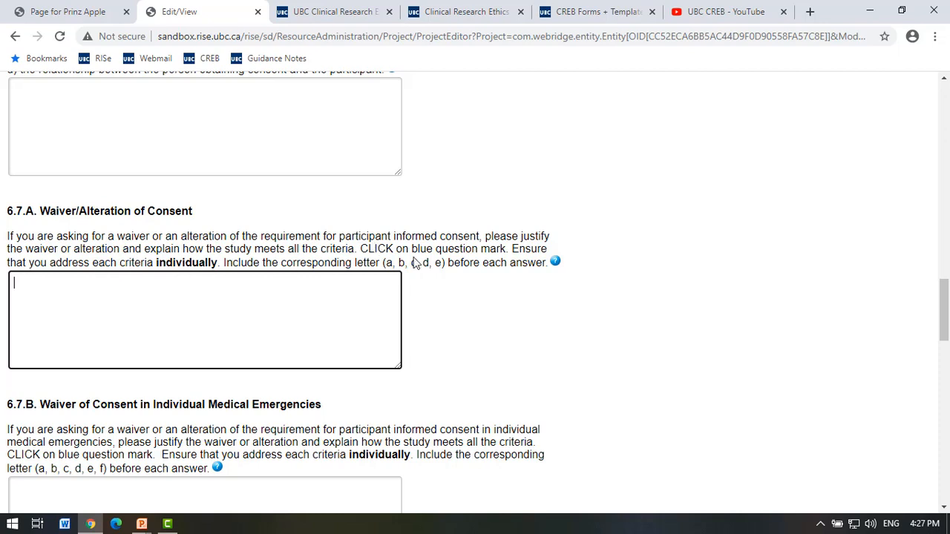
Open the 6.7.A waiver guidance and TCPS 2 Article 12.3A biospecimens page, then return to the form.
click(555, 264)
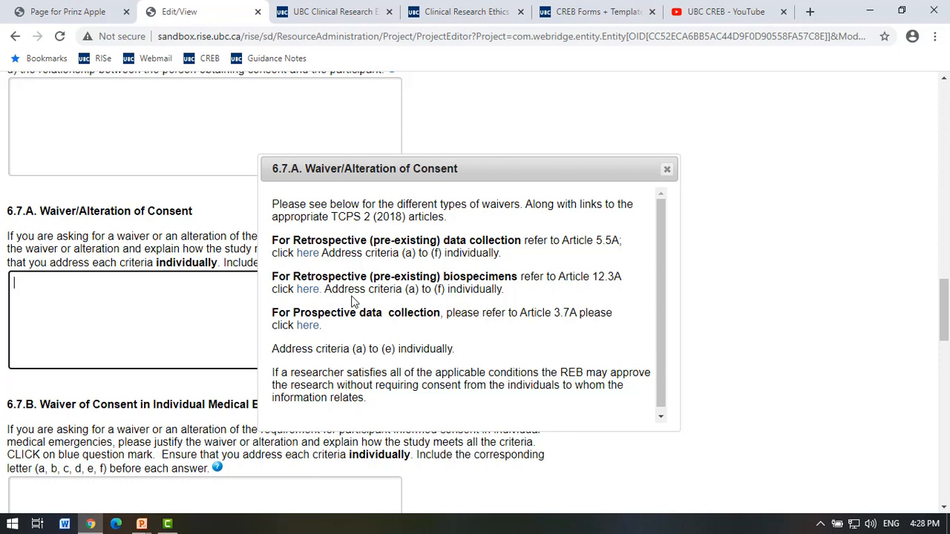
click(314, 294)
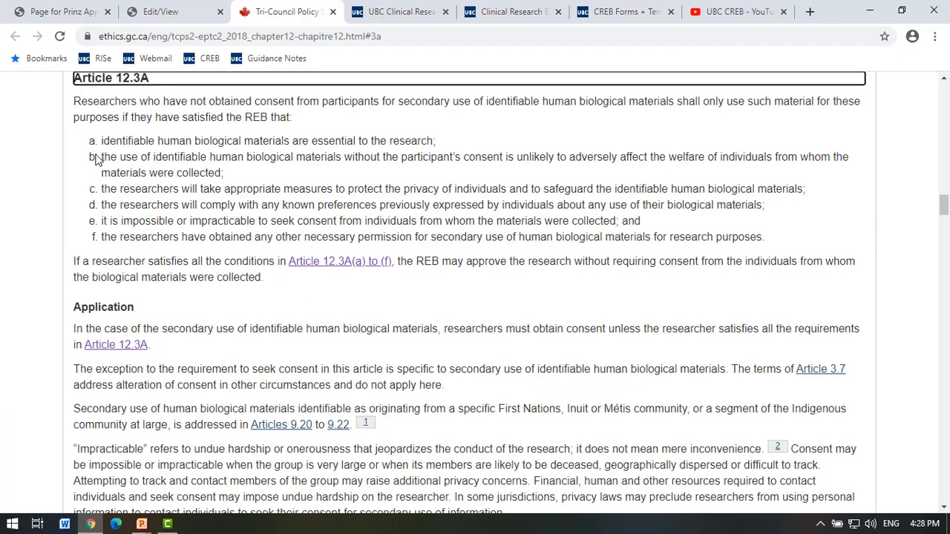
click(191, 12)
Read through the 6.7.A waiver guidance text and close the help note.
scroll(395, 348, down, 1)
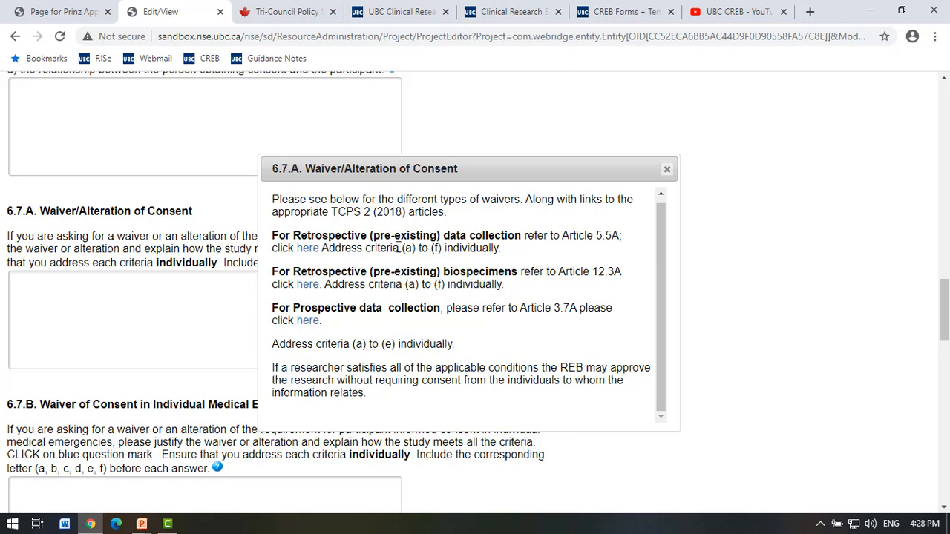
drag(402, 248, 446, 249)
click(445, 250)
click(668, 170)
Read the 6.7.B medical-emergency waiver criteria a–f, close the help note, and scroll toward 6.8.
scroll(343, 334, down, 3)
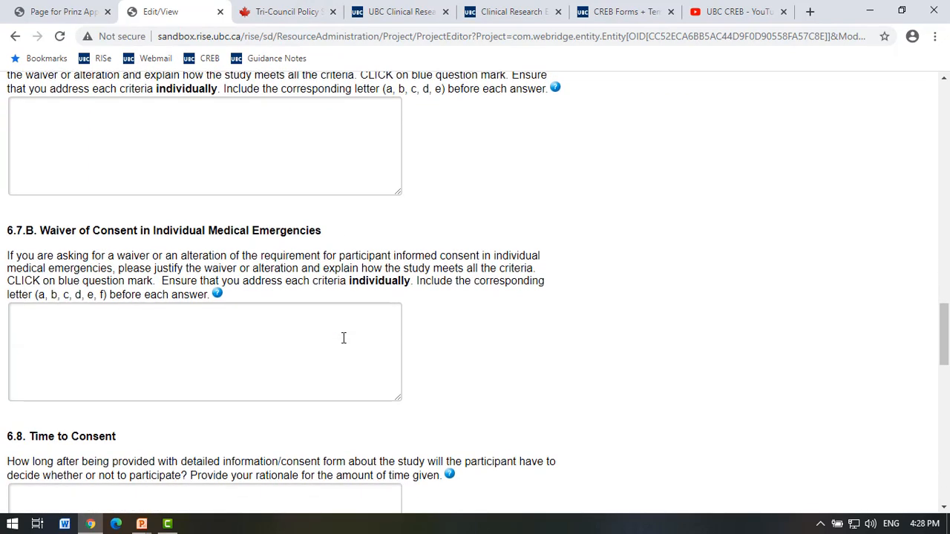
click(210, 348)
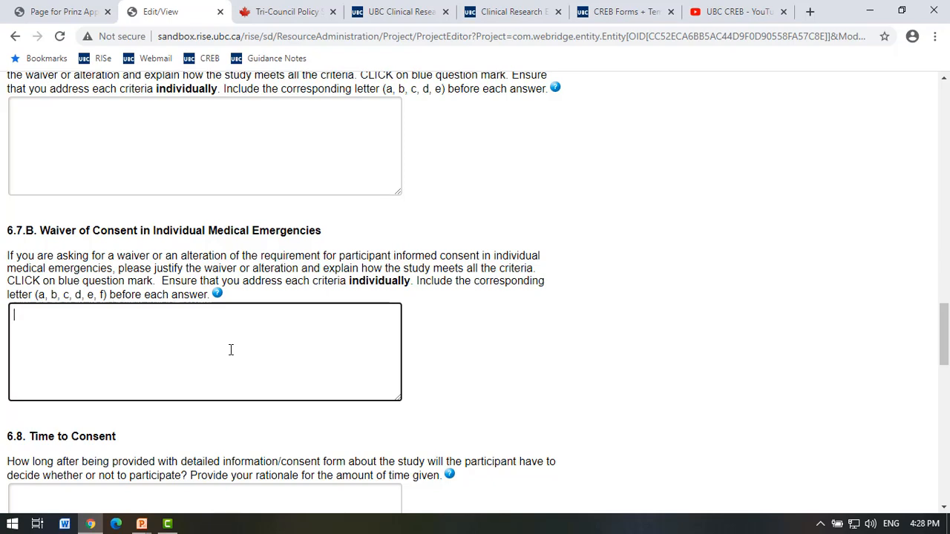
scroll(231, 349, up, 1)
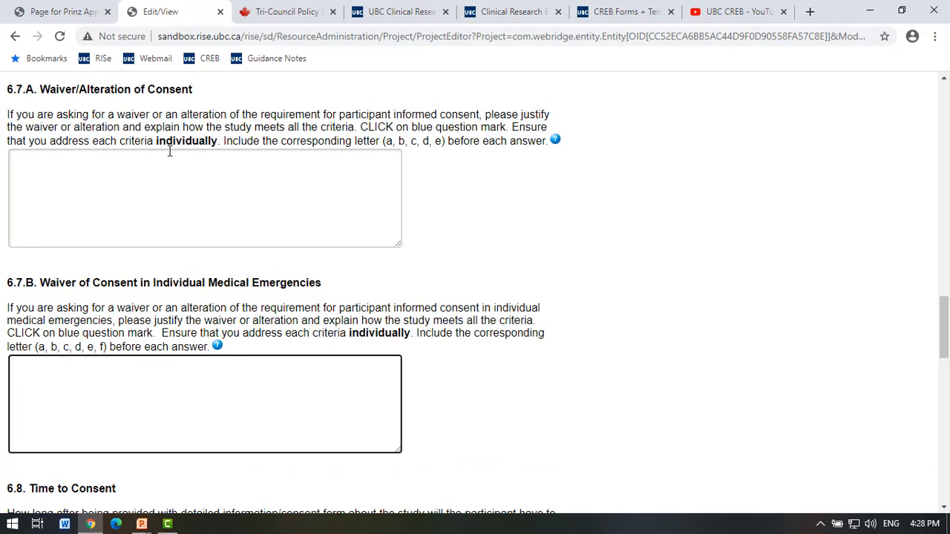
click(123, 203)
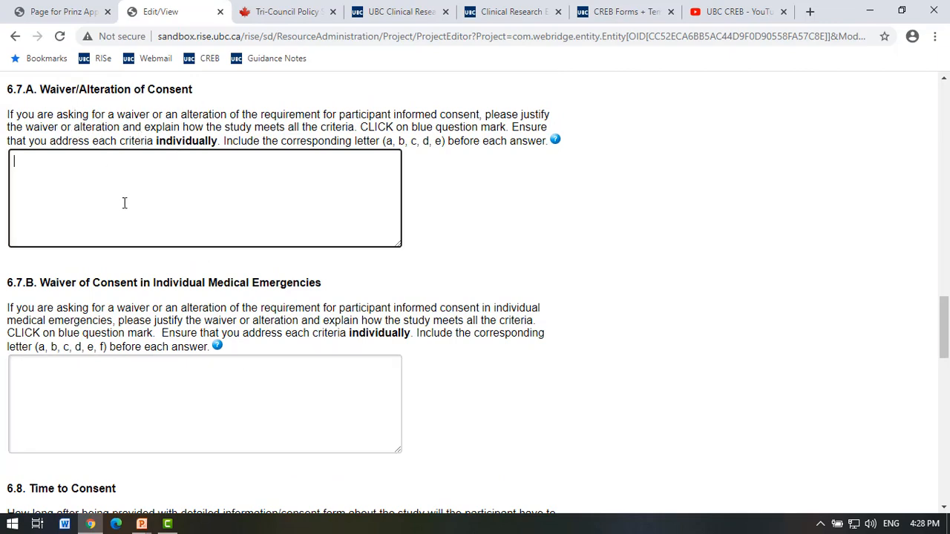
click(247, 378)
click(217, 347)
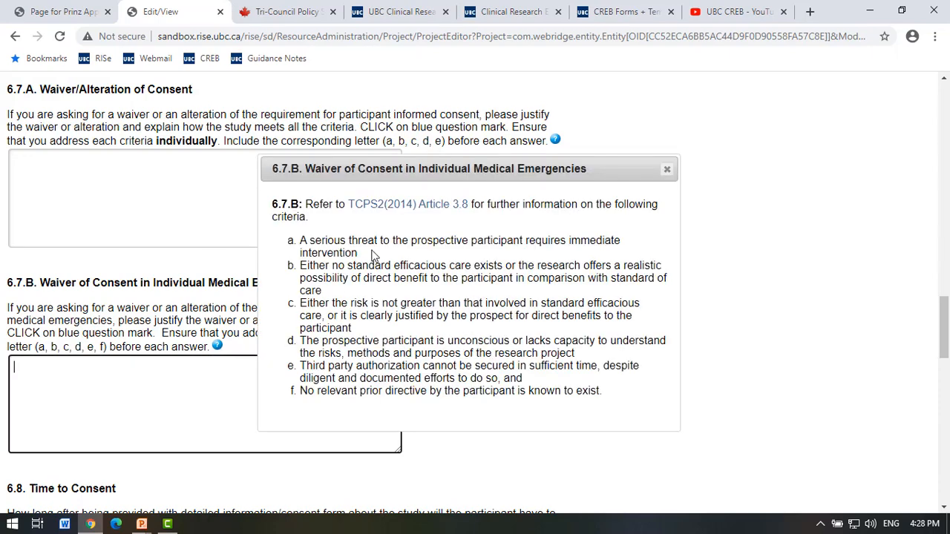
scroll(369, 253, down, 2)
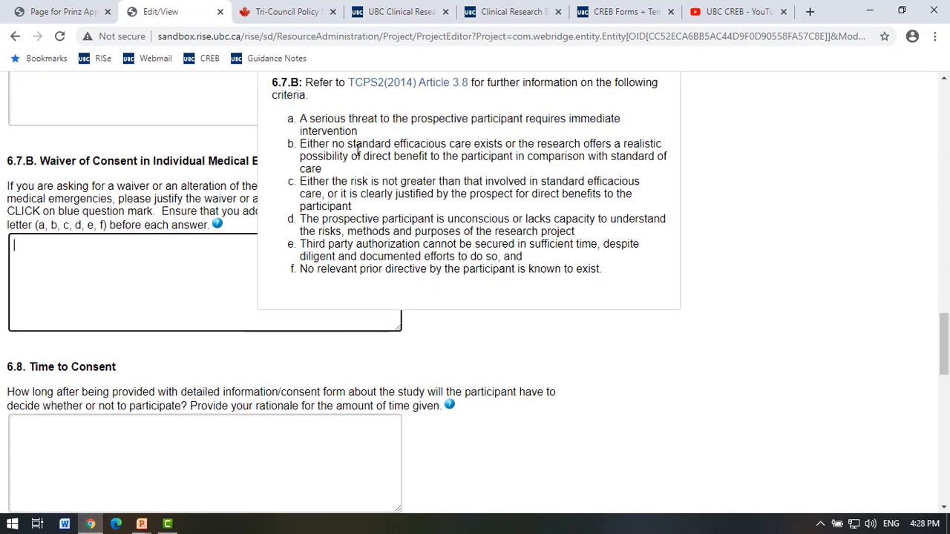
scroll(356, 214, up, 1)
click(666, 116)
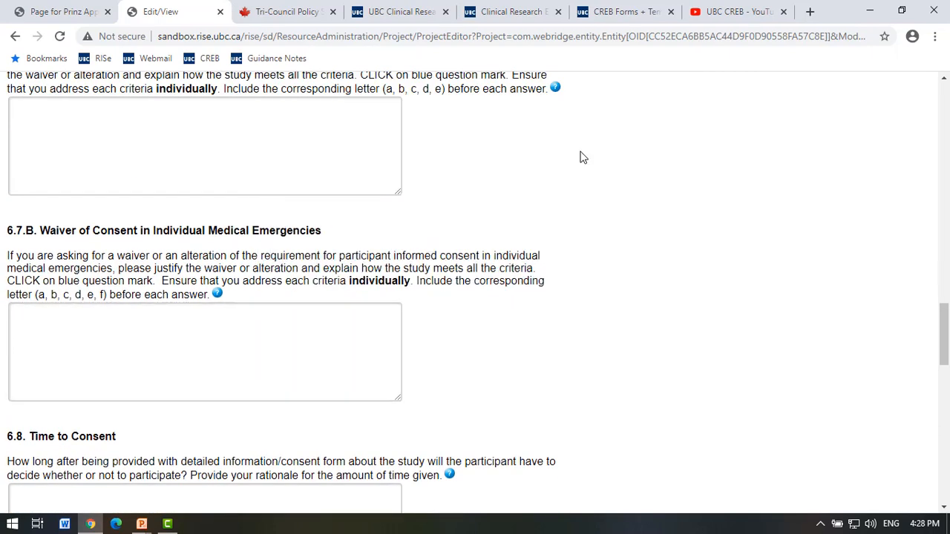
scroll(84, 305, down, 1)
scroll(82, 359, down, 3)
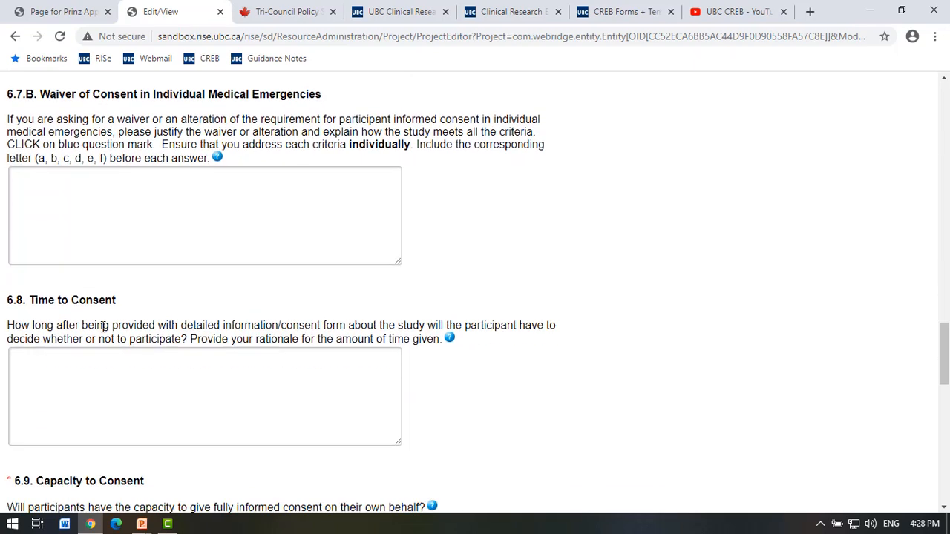
click(116, 313)
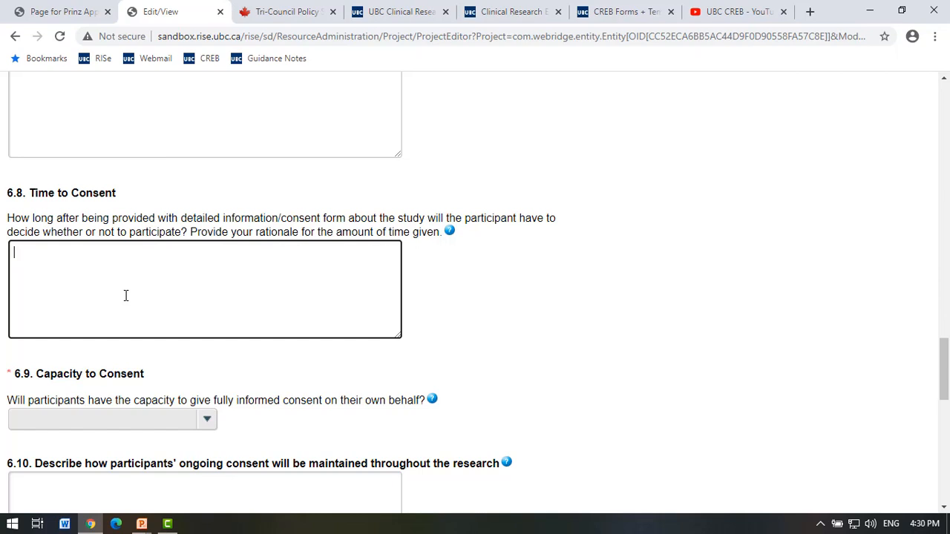
scroll(222, 379, down, 3)
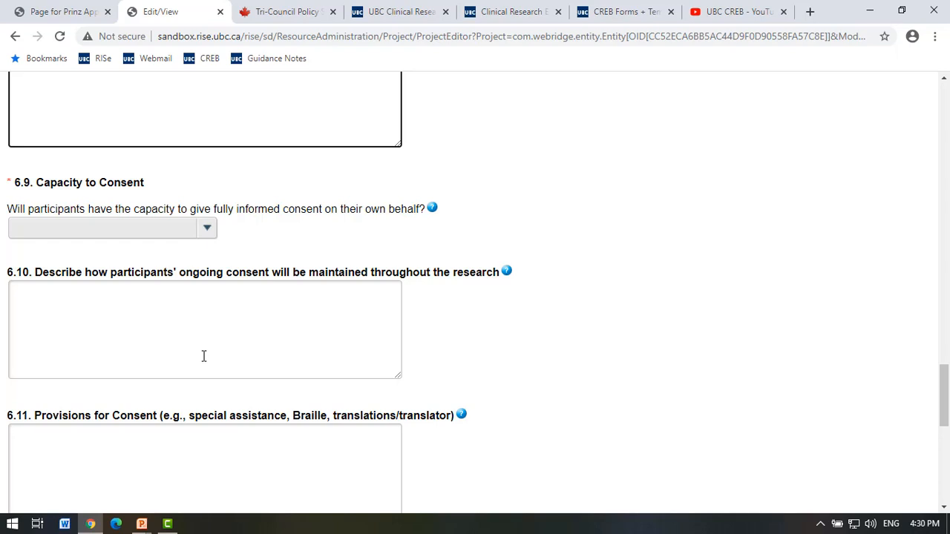
Set 6.9 Capacity to Consent to Yes, replacing the initially chosen No.
click(207, 231)
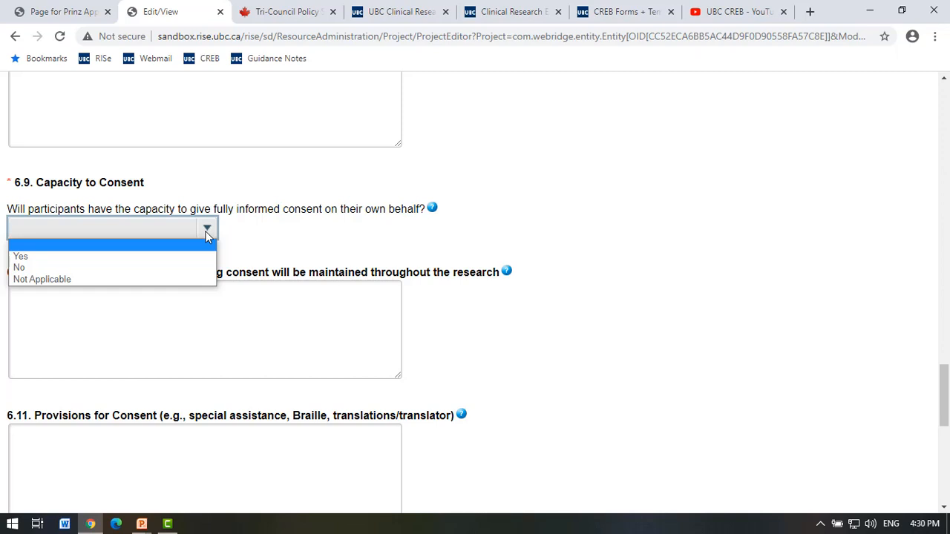
click(187, 269)
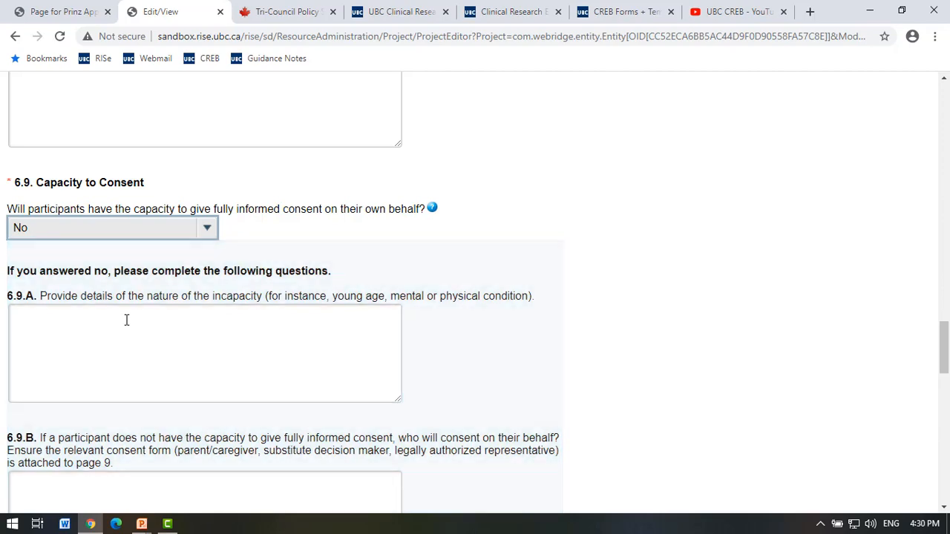
click(126, 320)
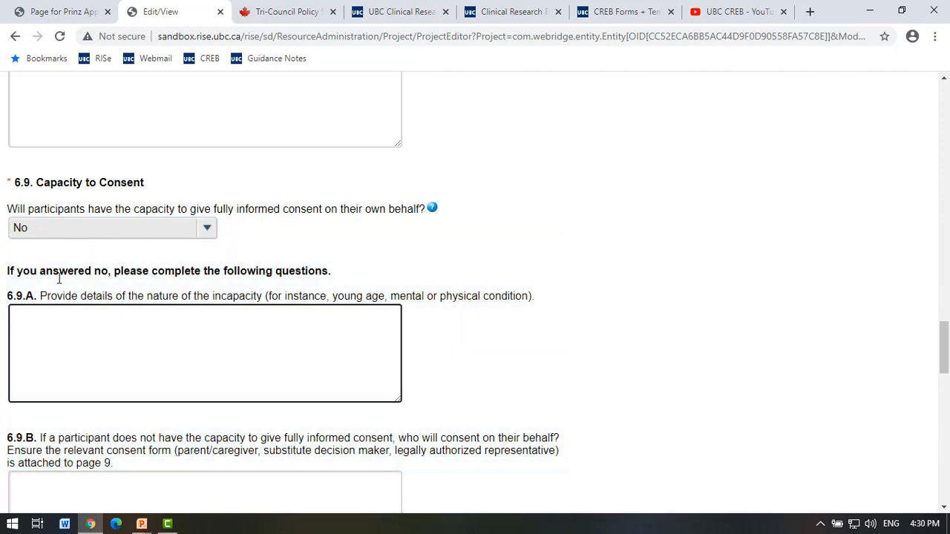
scroll(99, 264, down, 1)
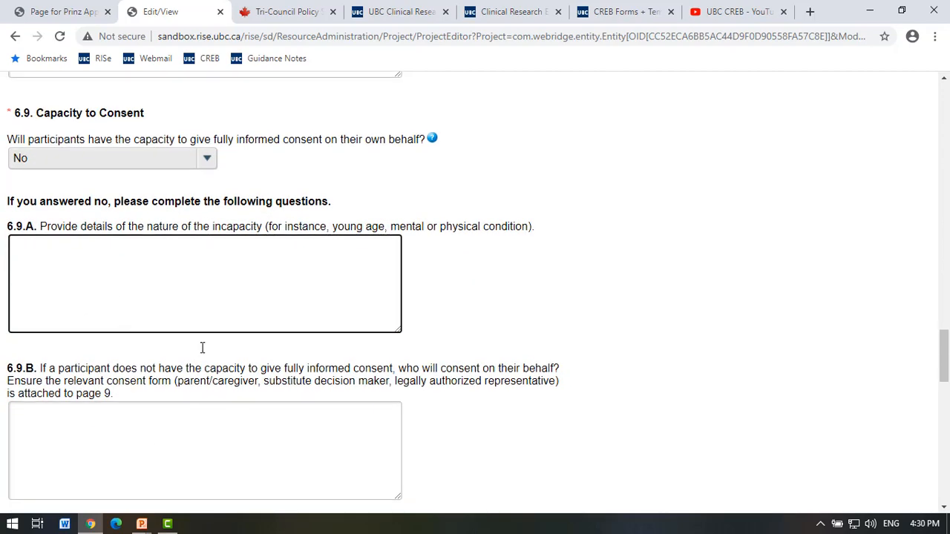
scroll(214, 495, down, 3)
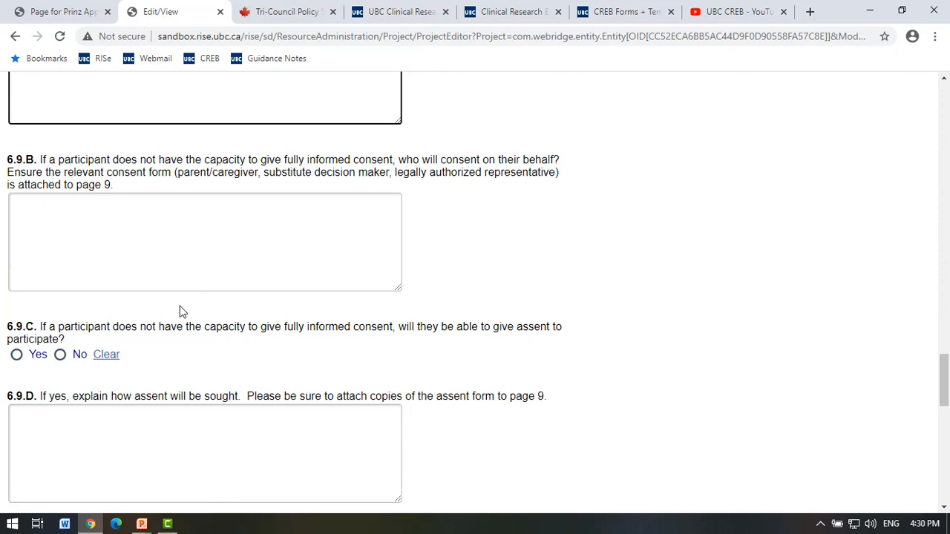
scroll(188, 309, up, 2)
scroll(119, 245, up, 2)
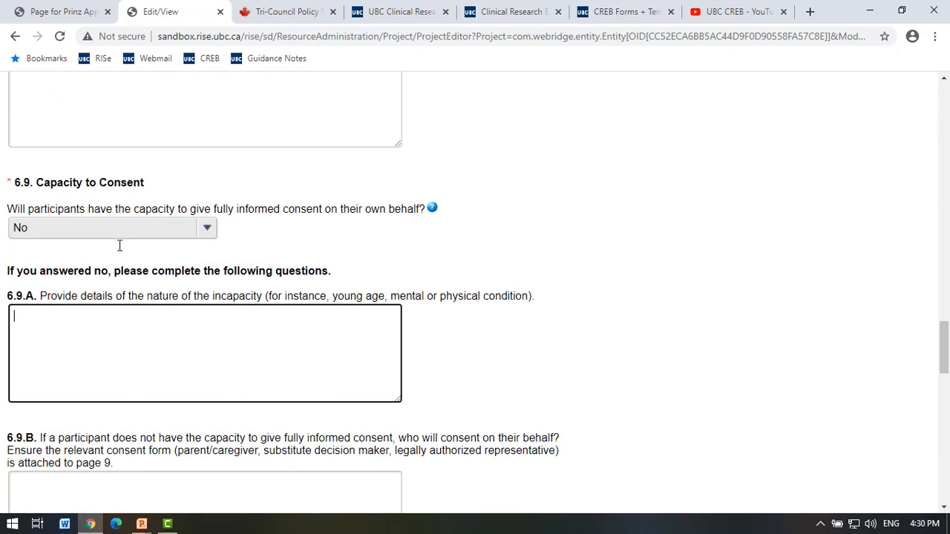
click(118, 229)
click(117, 255)
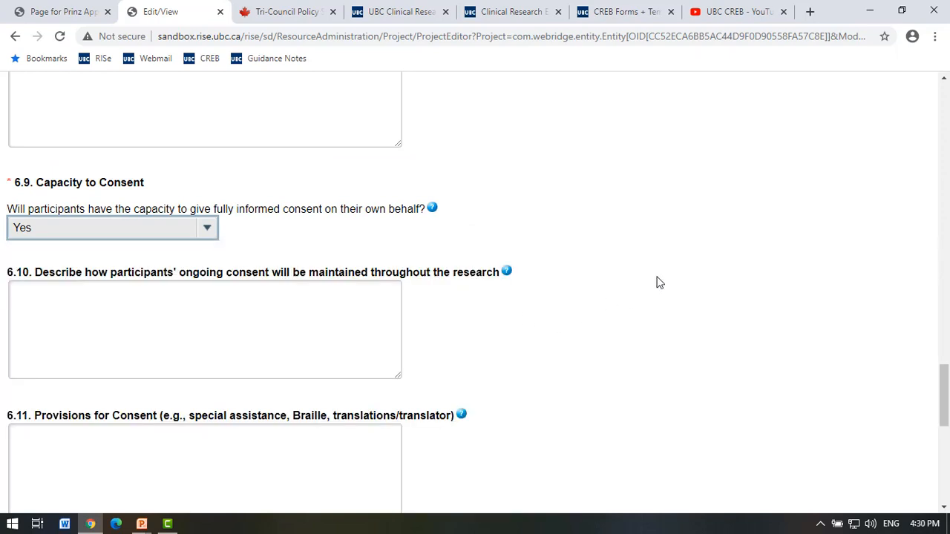
click(678, 267)
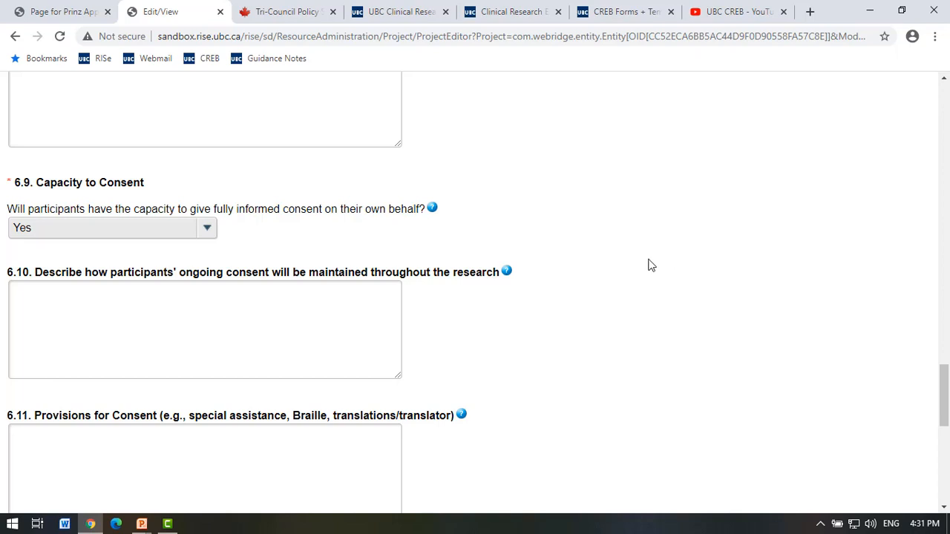
click(154, 230)
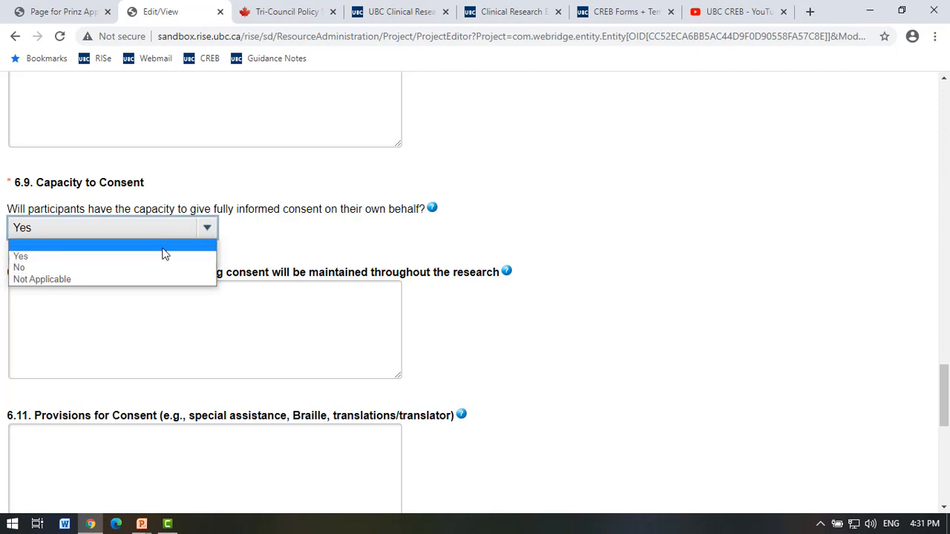
click(158, 256)
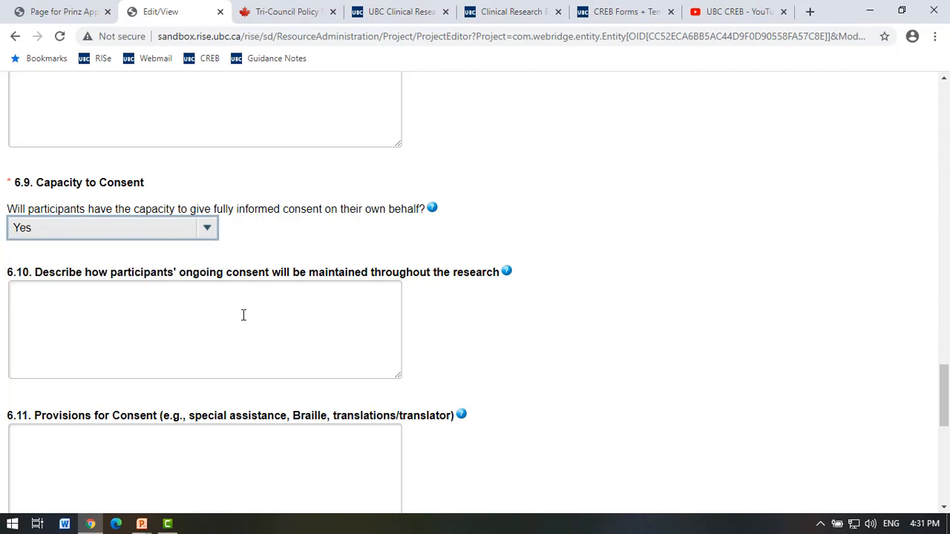
scroll(224, 339, down, 2)
click(136, 212)
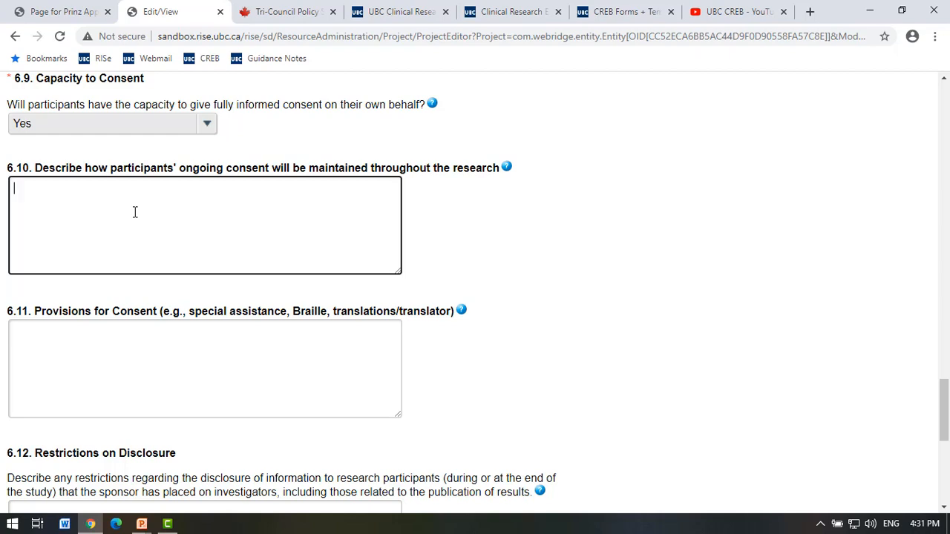
scroll(134, 212, down, 1)
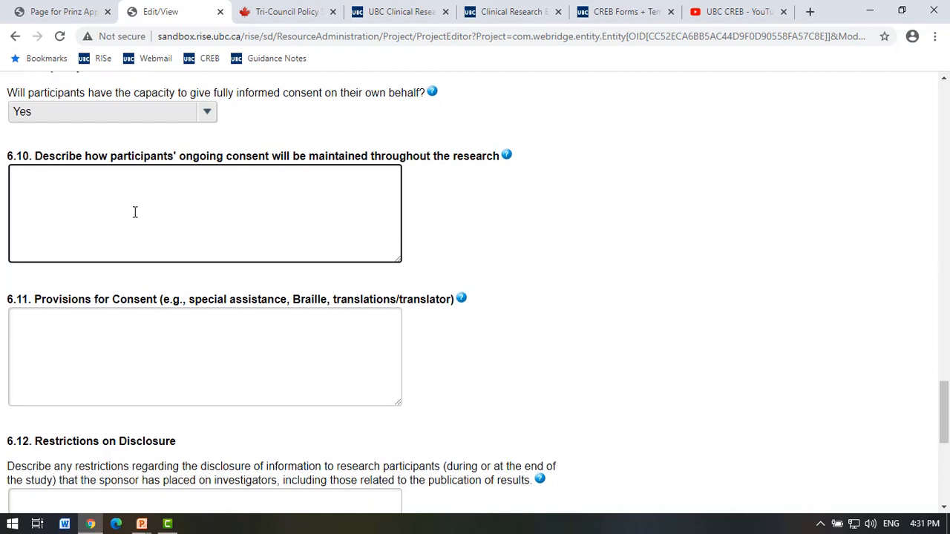
click(136, 298)
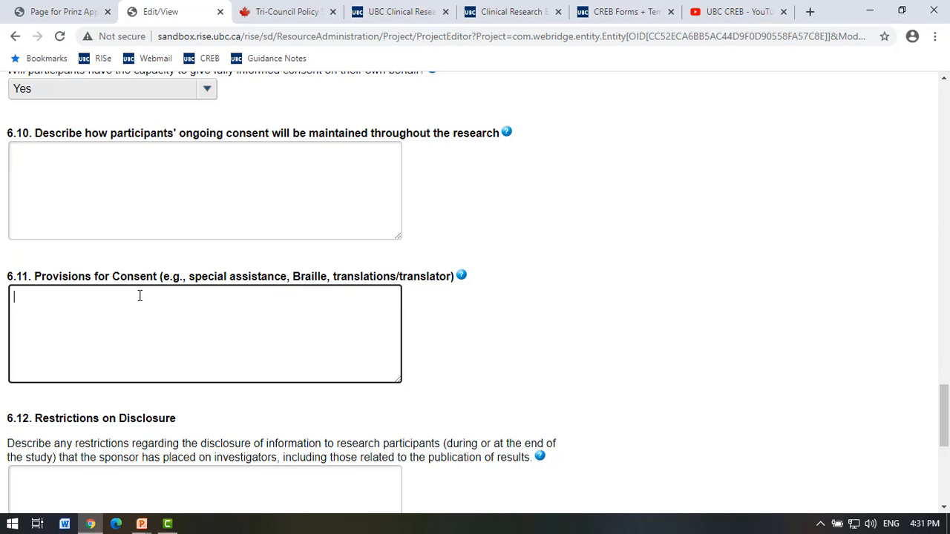
scroll(139, 296, down, 1)
scroll(140, 295, down, 3)
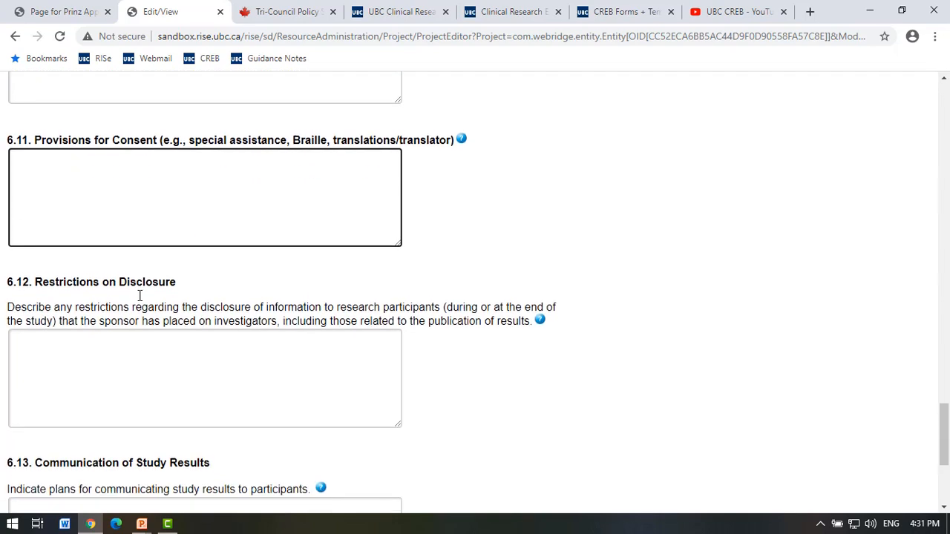
click(146, 263)
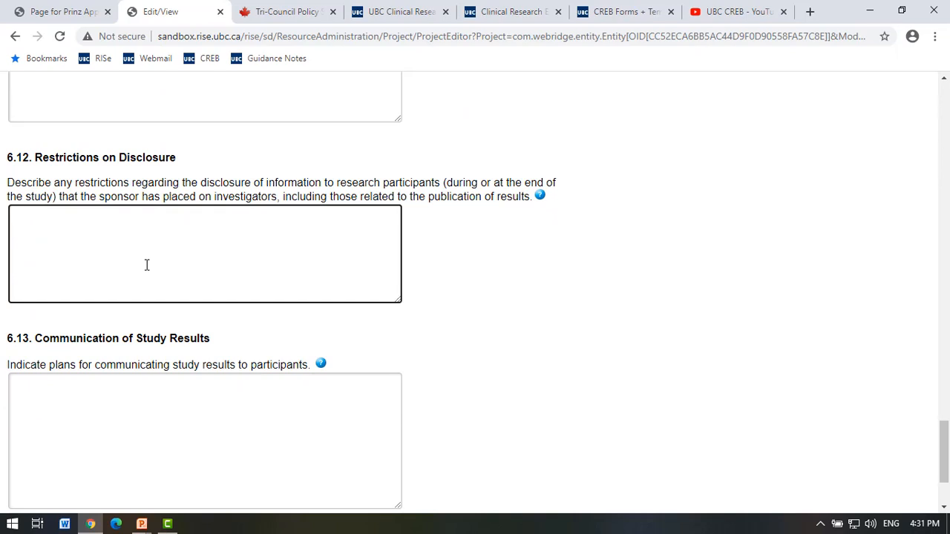
scroll(146, 265, down, 1)
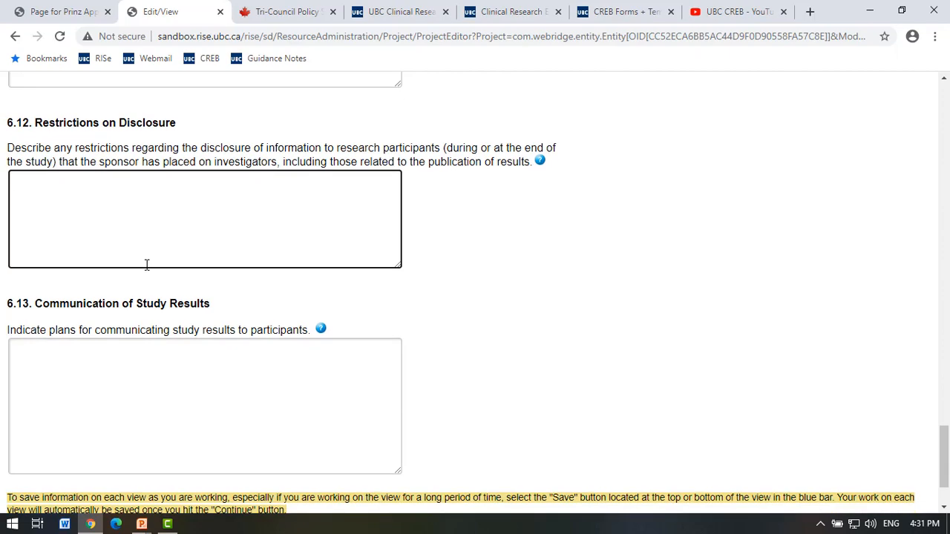
scroll(146, 265, down, 3)
click(145, 272)
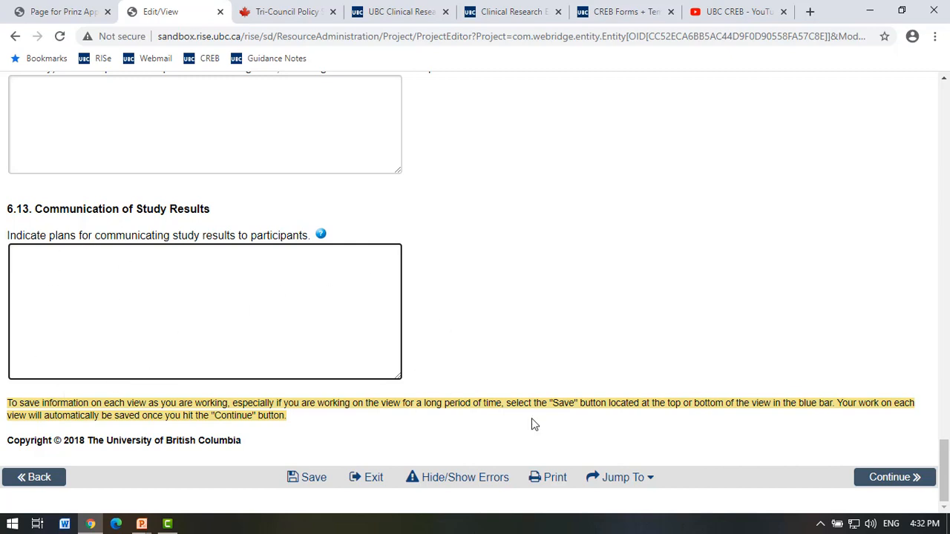
Continue to page 7, answer Yes to 7.1.A and list 'Mcgill University' as another site.
click(880, 483)
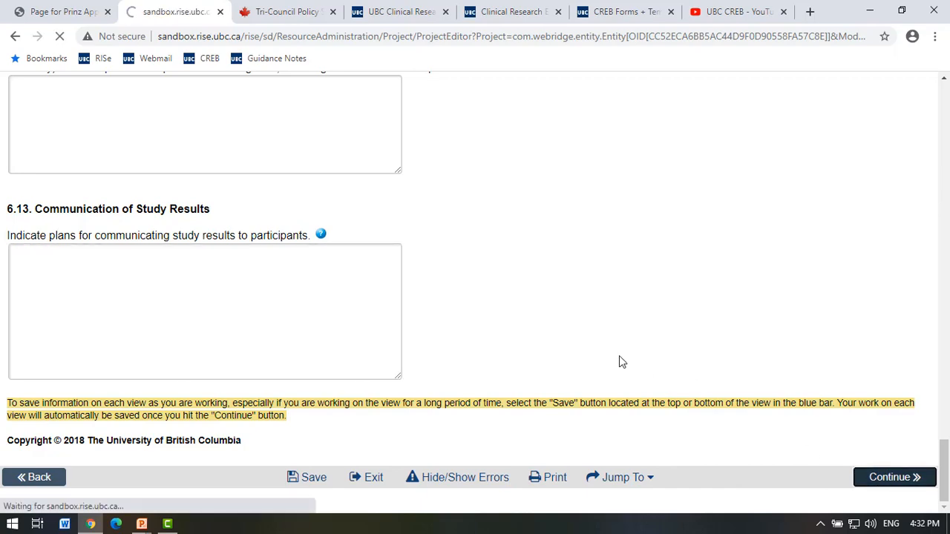
scroll(619, 362, down, 1)
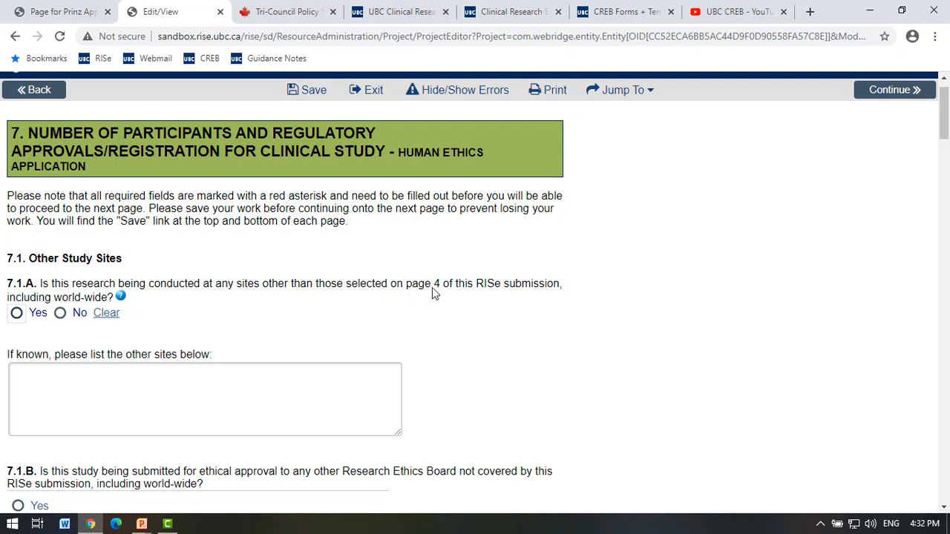
click(16, 314)
click(171, 379)
text(Mcg)
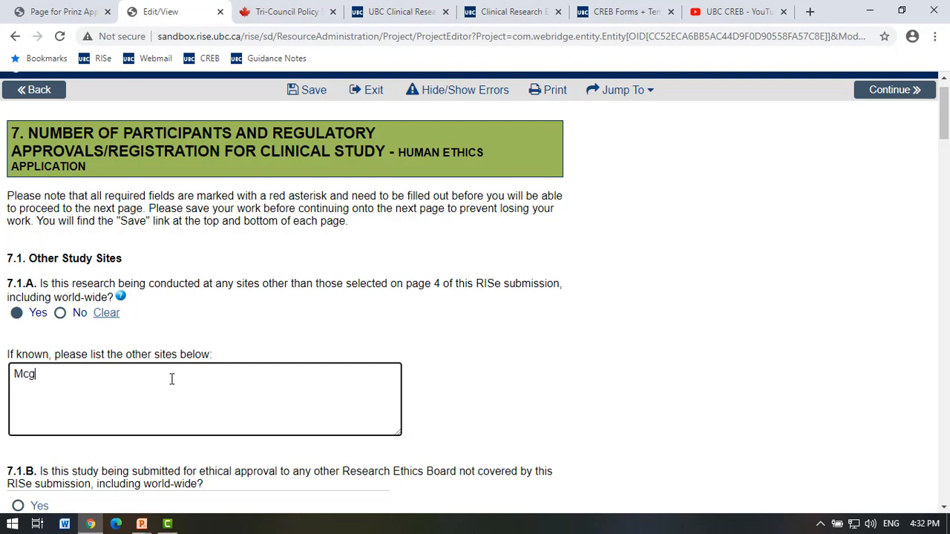
text(ill University)
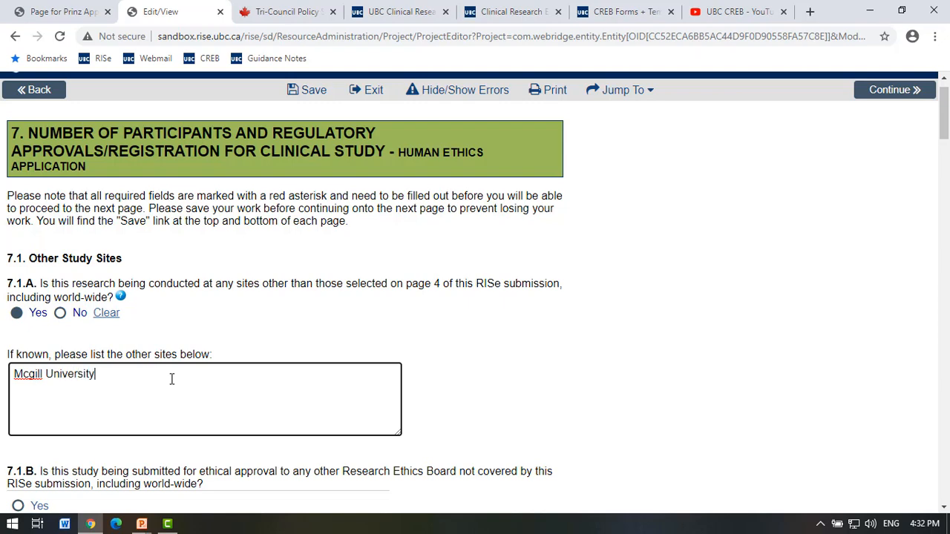
Answer Yes to 7.1.B and enter McGill REB with its contact phone number.
scroll(172, 379, down, 2)
scroll(172, 379, down, 1)
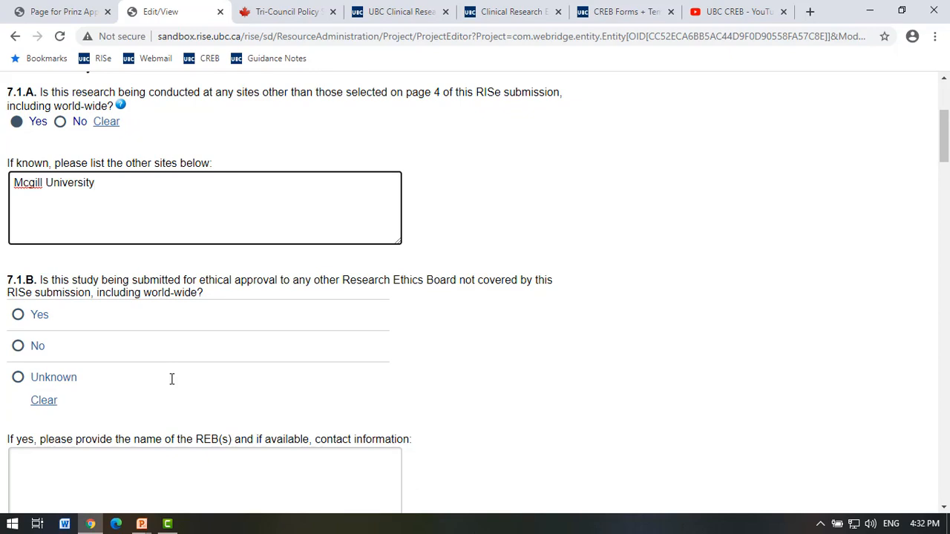
click(18, 315)
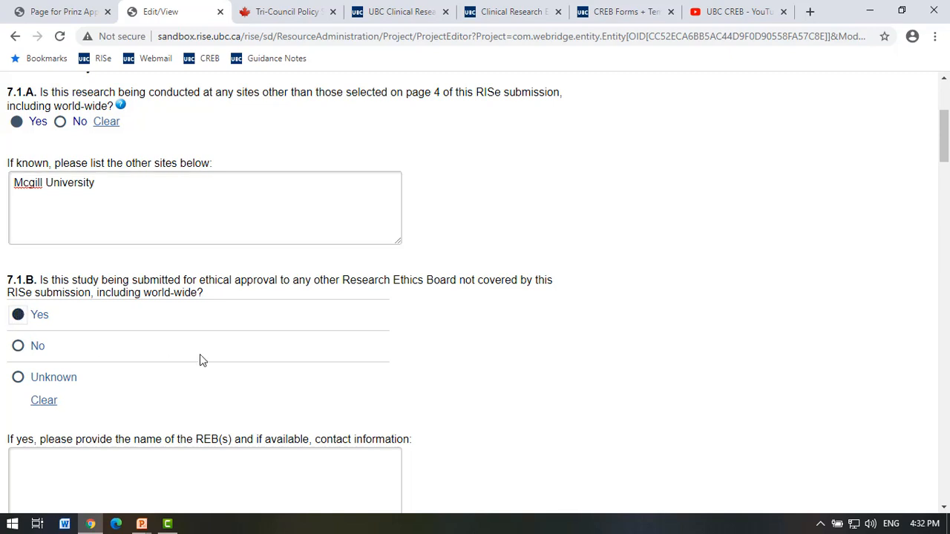
scroll(200, 354, down, 3)
click(176, 313)
text(Mc)
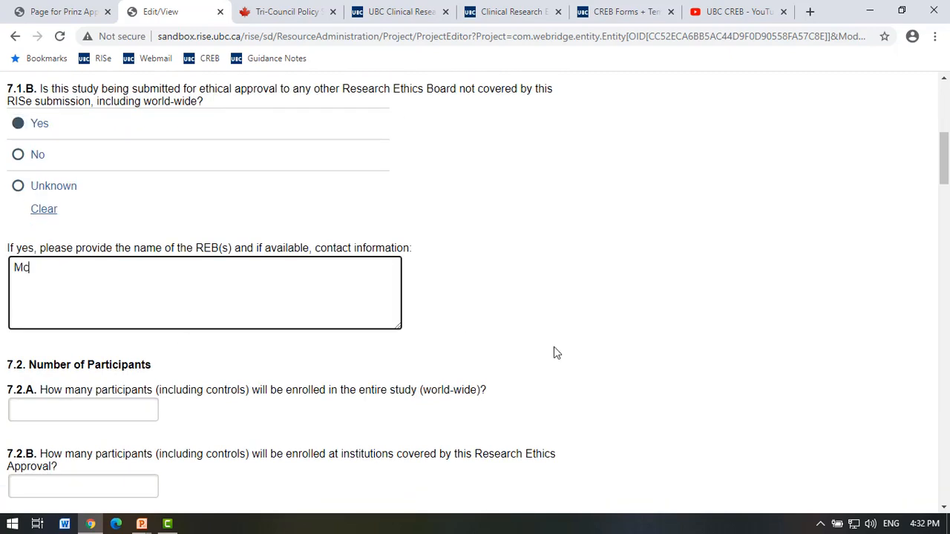
text(Gill REB)
key(Return)
text(514-555+-)
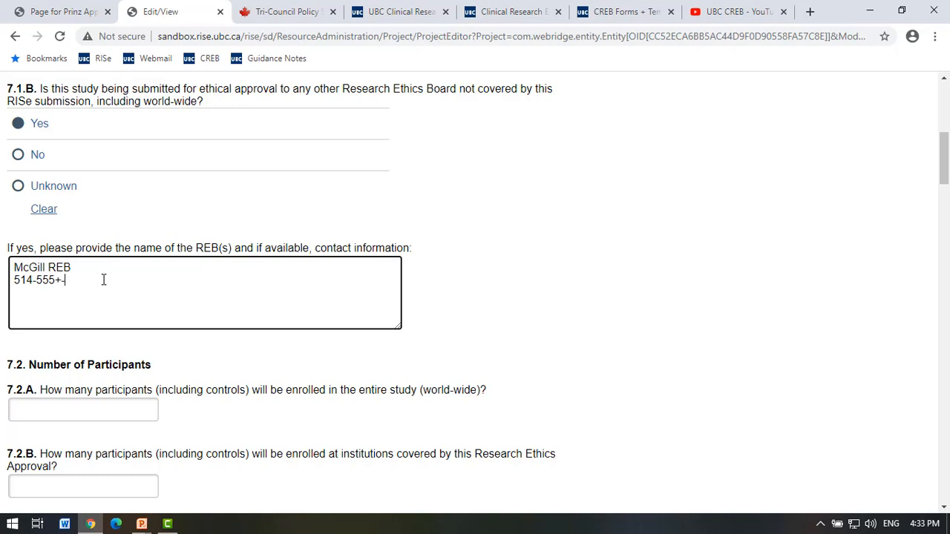
key(BackSpace)
key(BackSpace)
text(-0000)
Enter 50 participants in total (7.2.A) and 25 locally (7.2.B).
scroll(103, 280, down, 1)
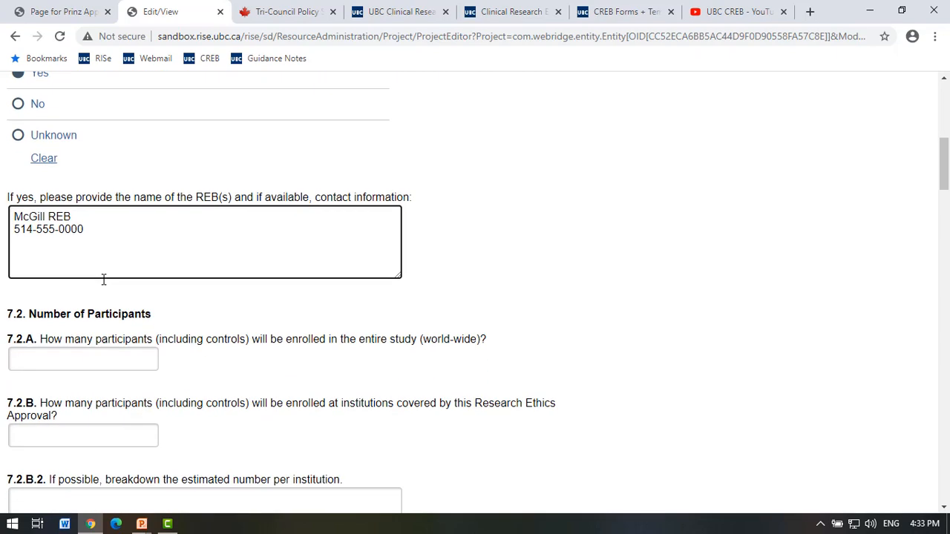
scroll(106, 286, down, 1)
click(129, 326)
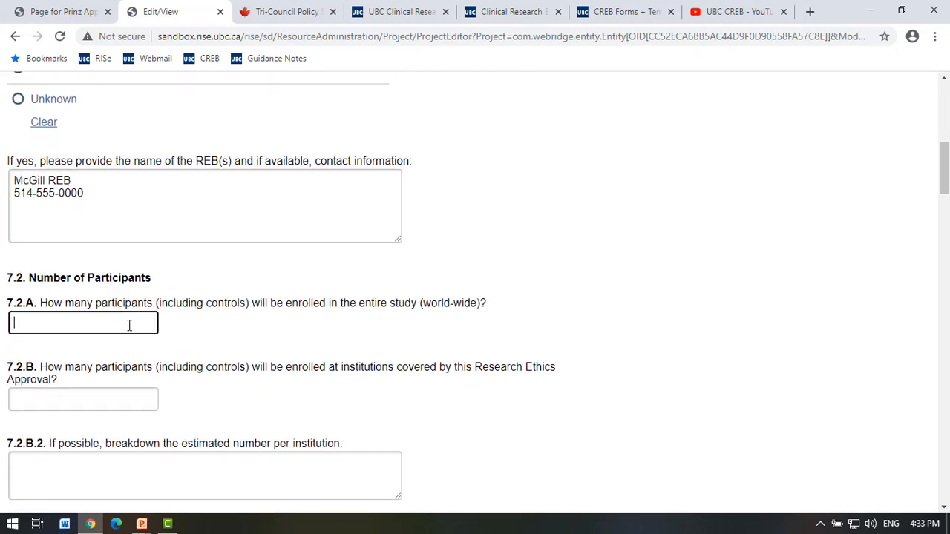
text(50)
click(103, 390)
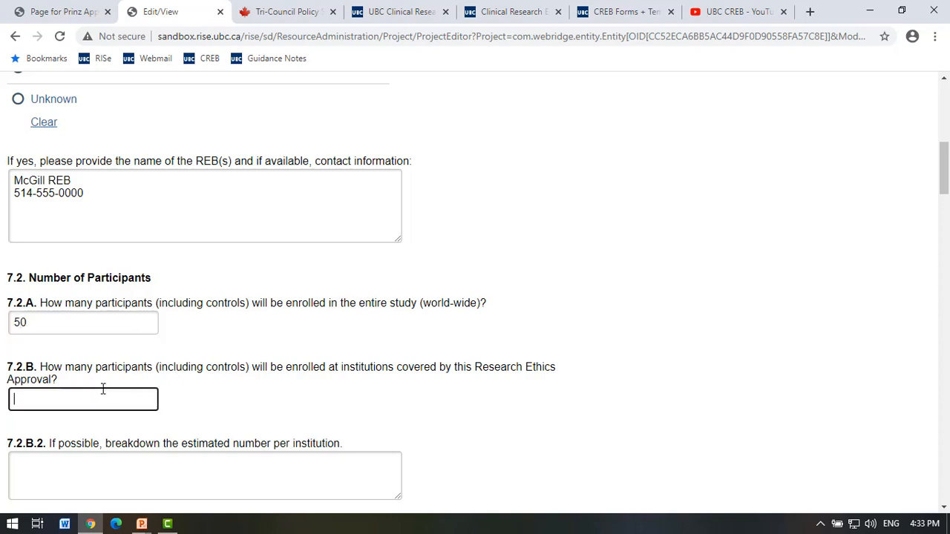
text(25)
scroll(169, 380, down, 3)
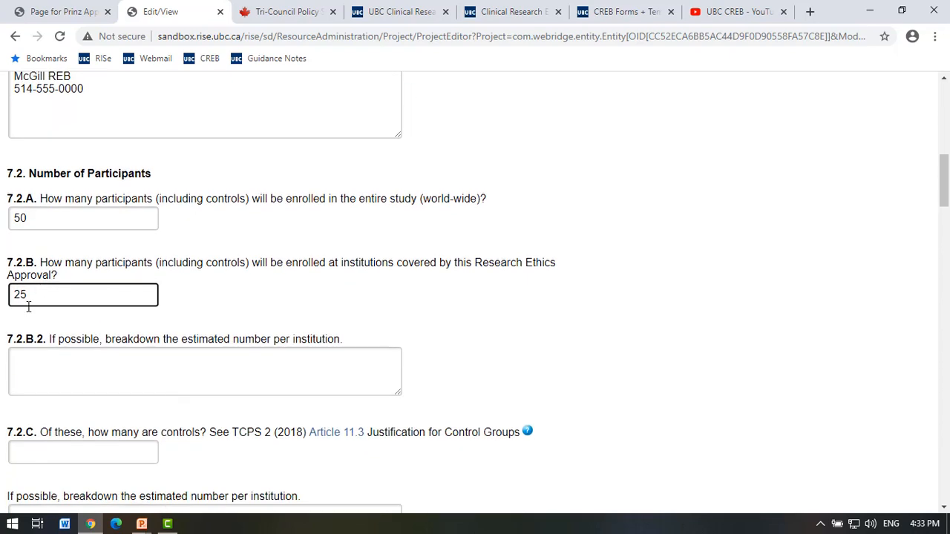
click(87, 363)
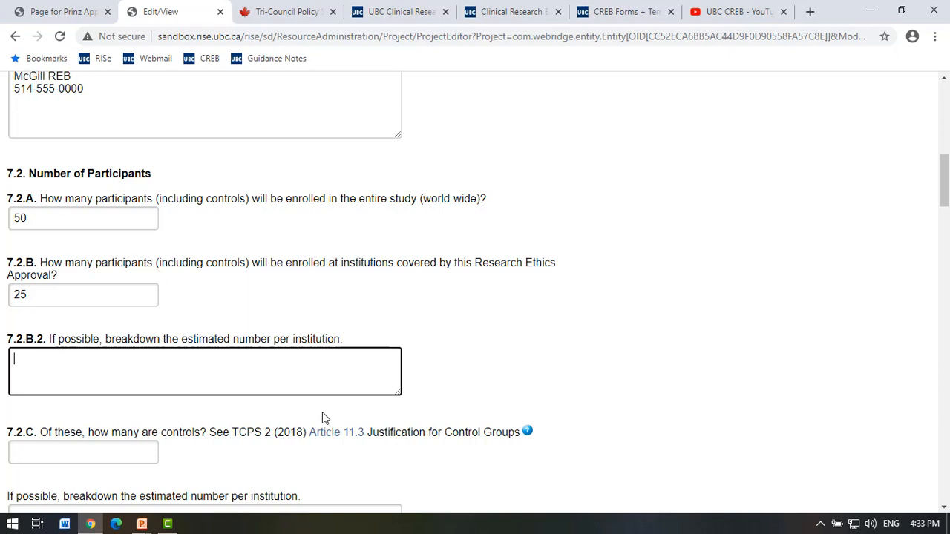
Enter 0 for the number of controls.
scroll(322, 416, down, 1)
scroll(229, 360, down, 1)
scroll(230, 360, down, 2)
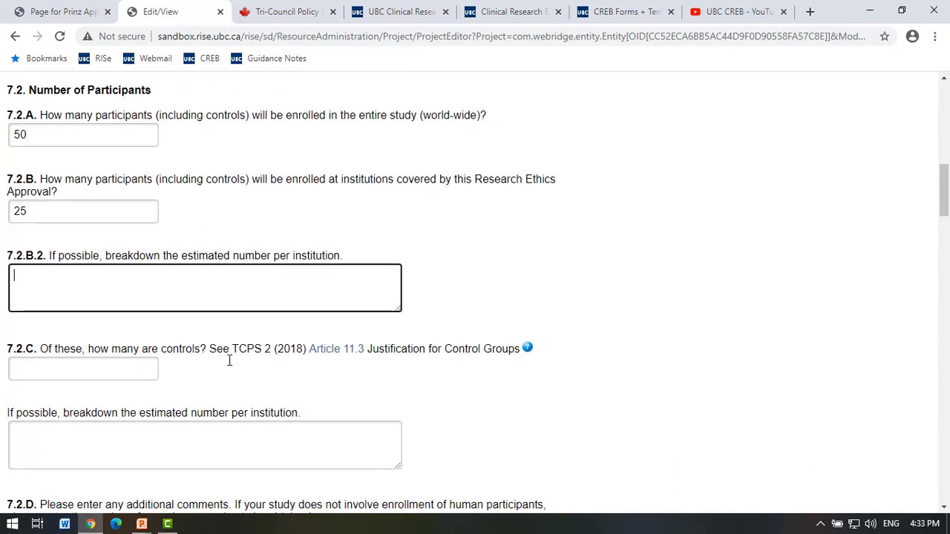
click(103, 365)
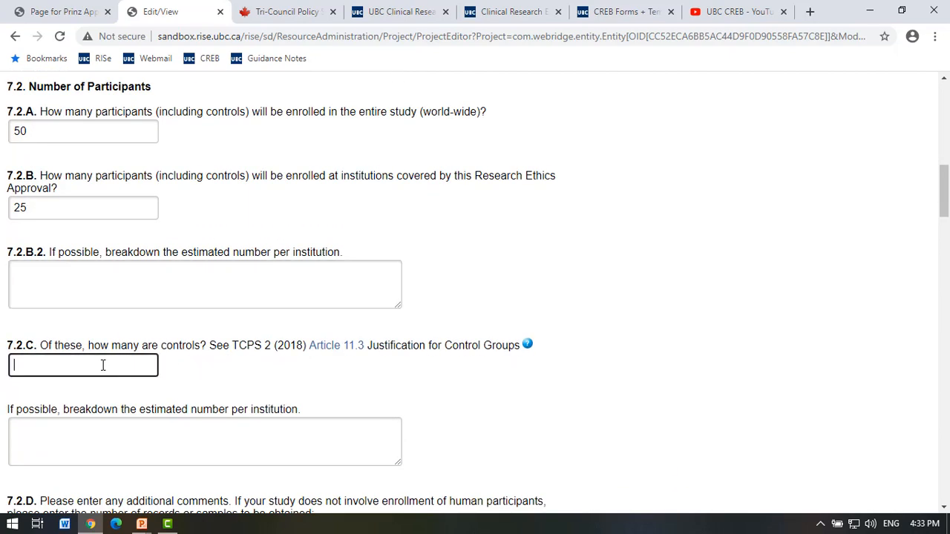
text(0)
scroll(159, 409, down, 1)
click(159, 409)
Write '25 caregivers and 25 patients' in the 7.2.D additional comments, fixing the typo.
scroll(162, 412, down, 1)
scroll(162, 412, down, 2)
click(153, 397)
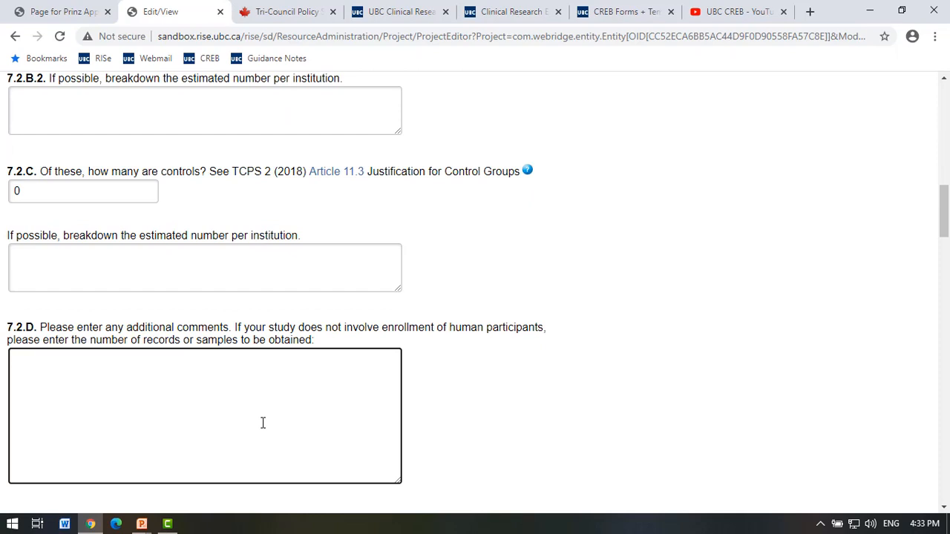
text(25 caregivers and 25 )
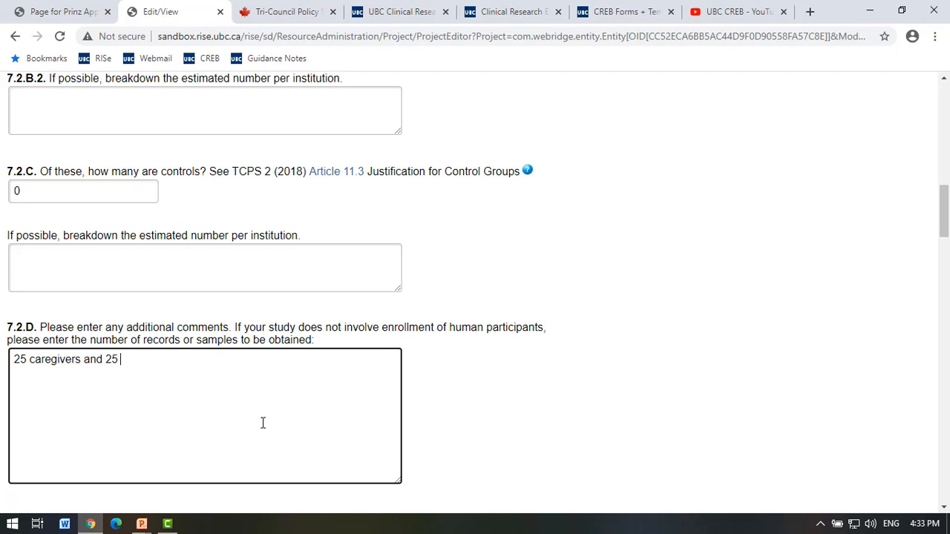
text(paients)
key(BackSpace)
key(BackSpace)
key(BackSpace)
key(BackSpace)
text(tients)
scroll(181, 356, down, 2)
scroll(181, 356, down, 1)
click(186, 364)
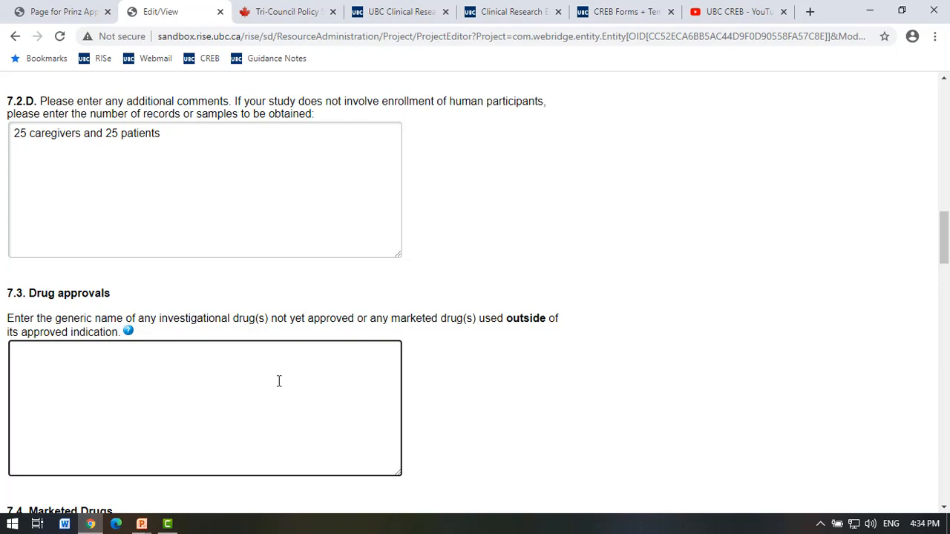
scroll(279, 381, down, 1)
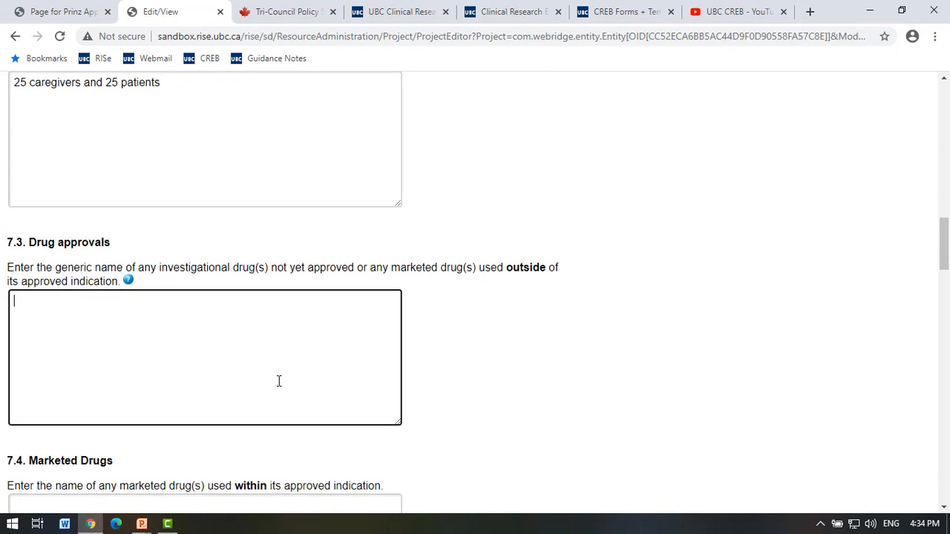
scroll(279, 381, down, 1)
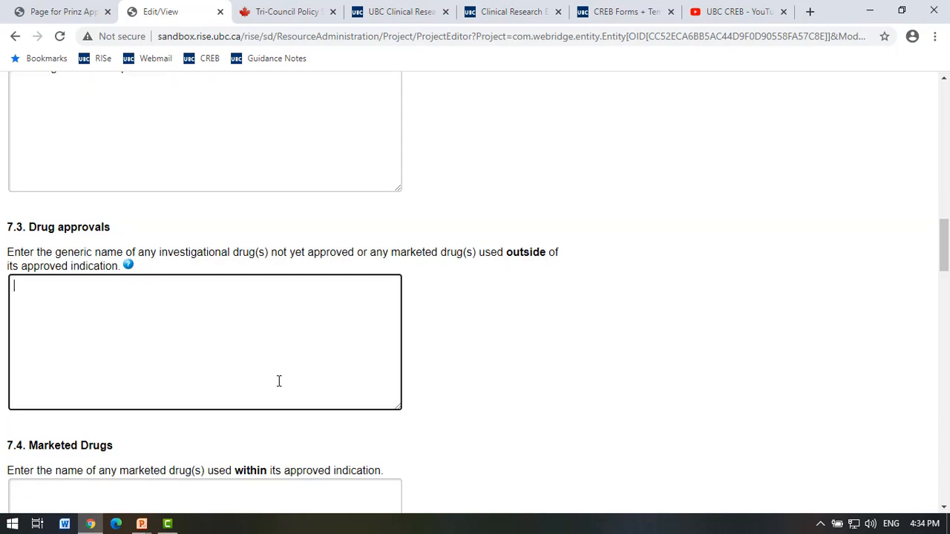
scroll(277, 387, down, 1)
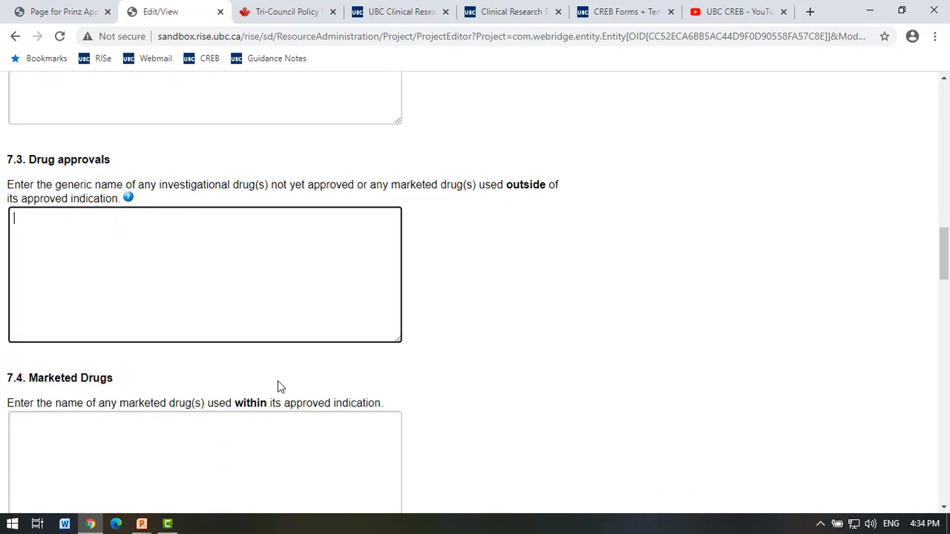
click(274, 395)
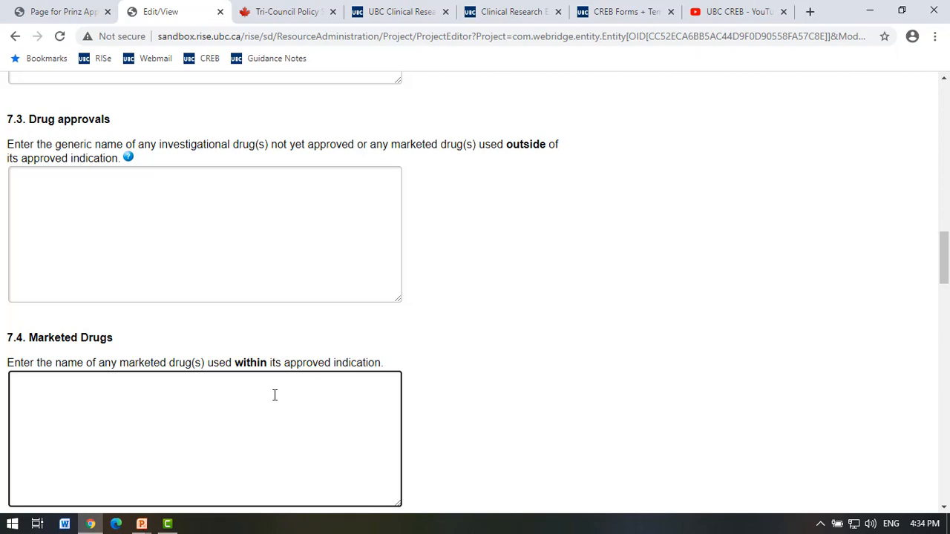
scroll(275, 395, down, 1)
scroll(275, 395, up, 1)
scroll(274, 395, down, 2)
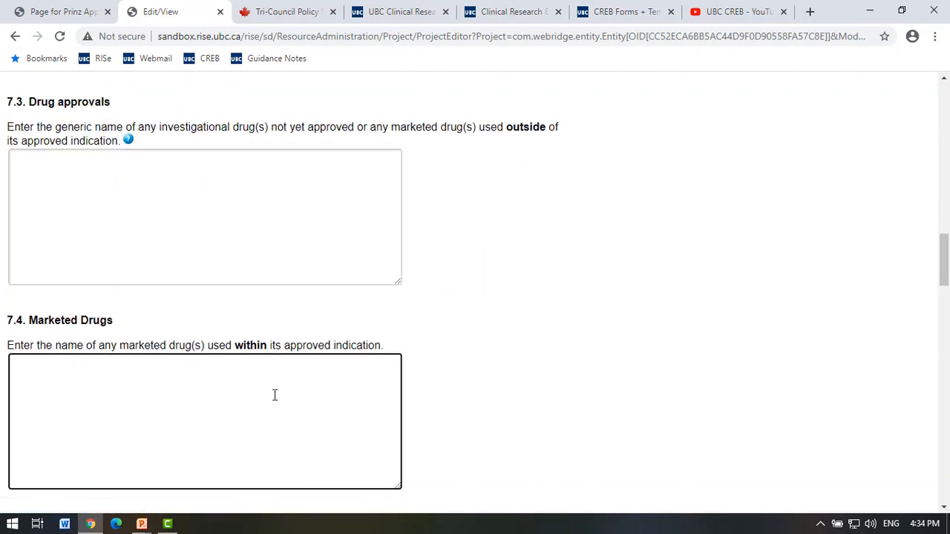
scroll(275, 395, up, 1)
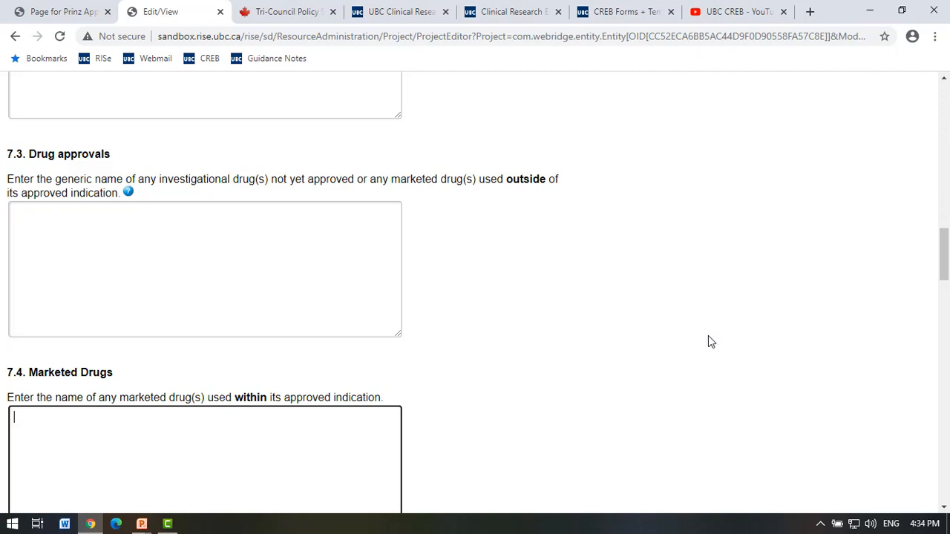
click(301, 306)
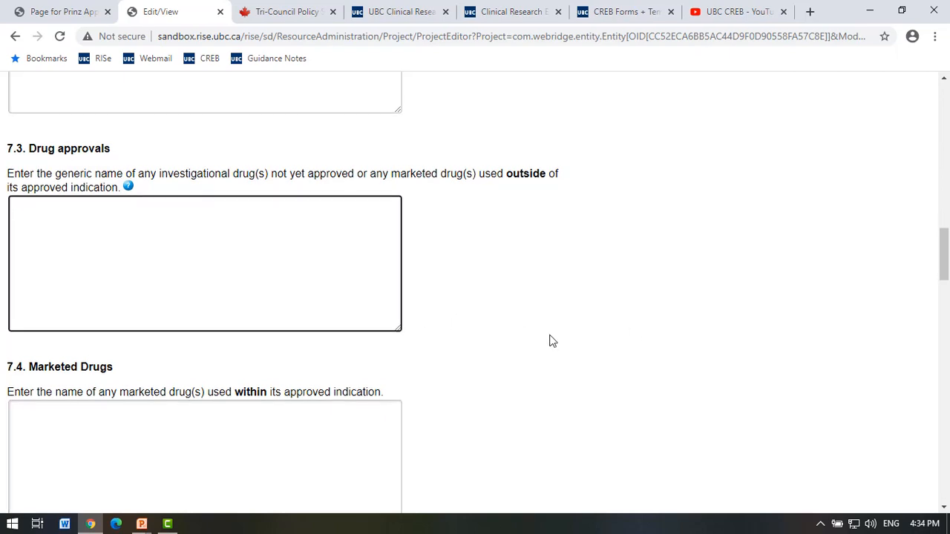
scroll(552, 341, down, 4)
click(198, 298)
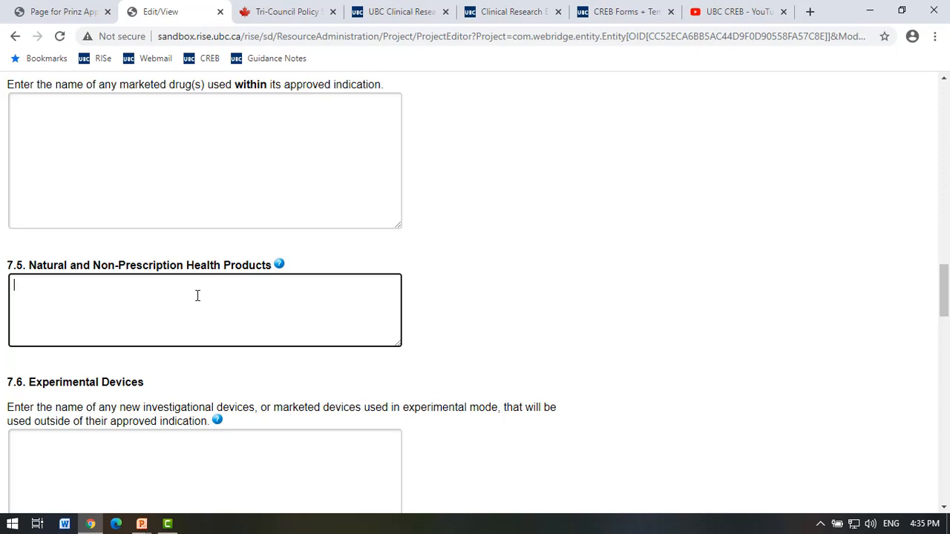
scroll(197, 295, down, 3)
click(197, 295)
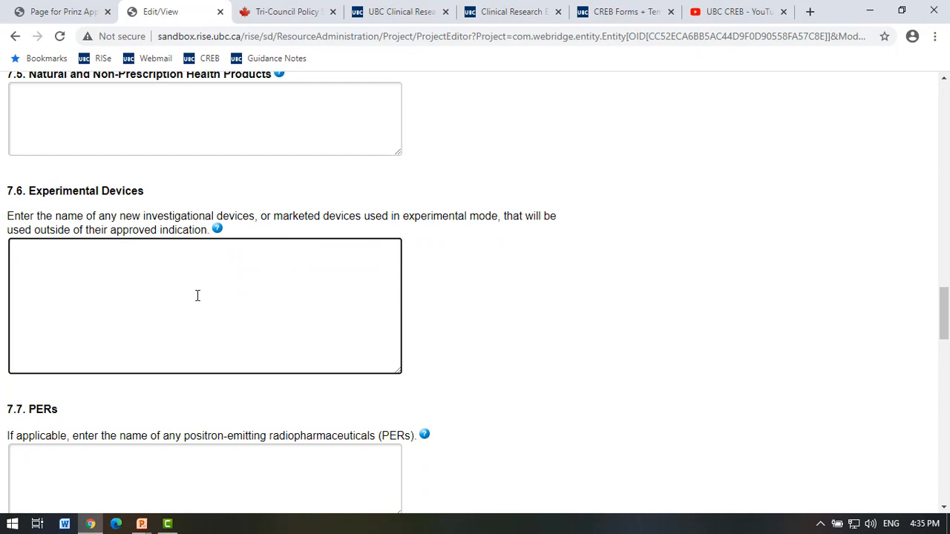
scroll(197, 295, down, 1)
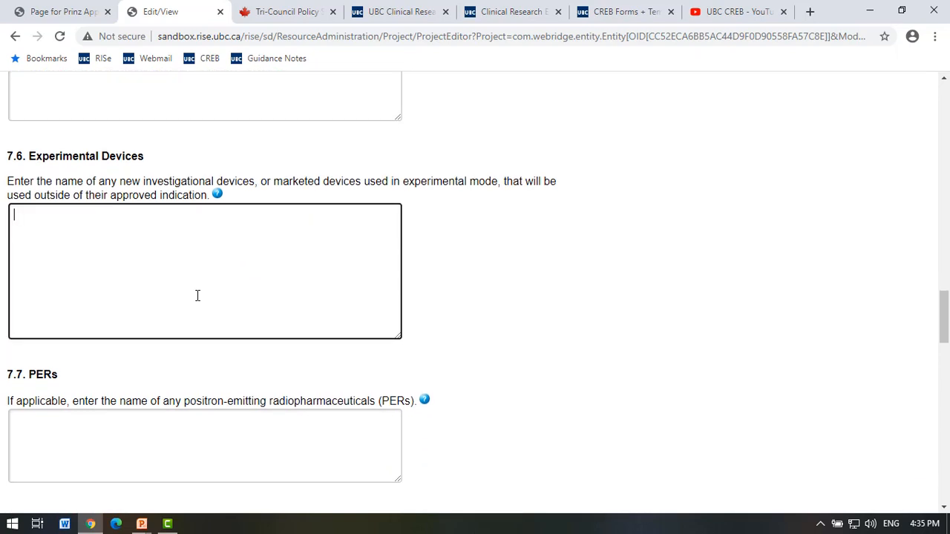
scroll(198, 295, down, 2)
click(175, 338)
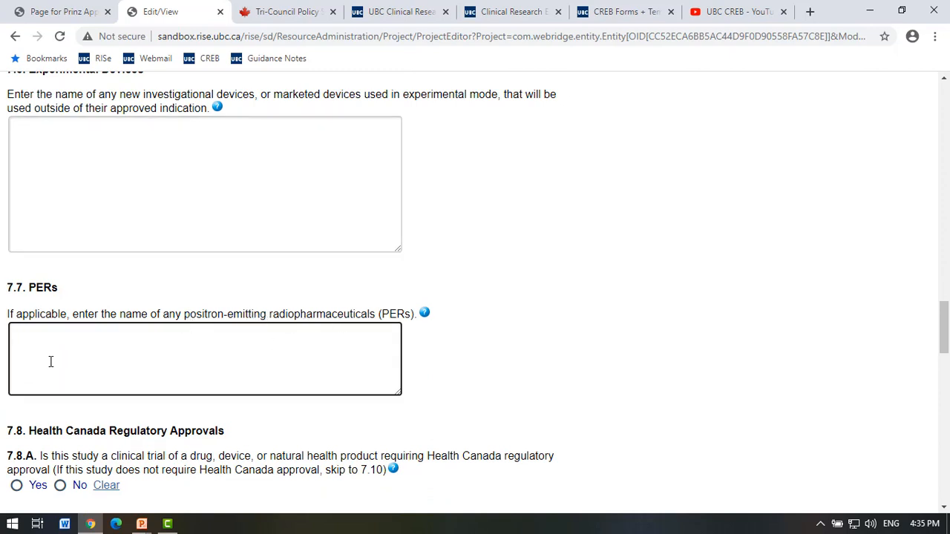
scroll(48, 354, down, 1)
scroll(49, 358, up, 5)
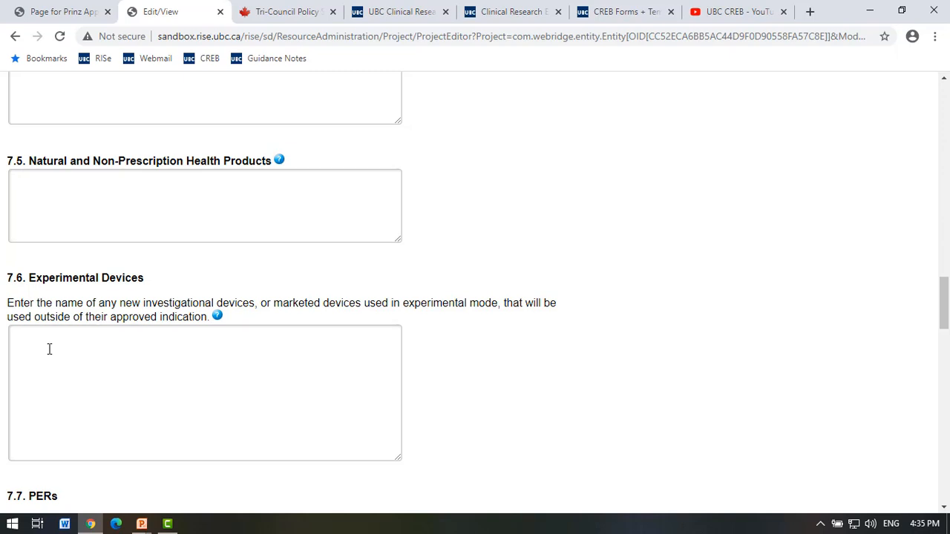
Enter NA in the 7.3 Drug approvals answer and copy it.
scroll(49, 349, up, 10)
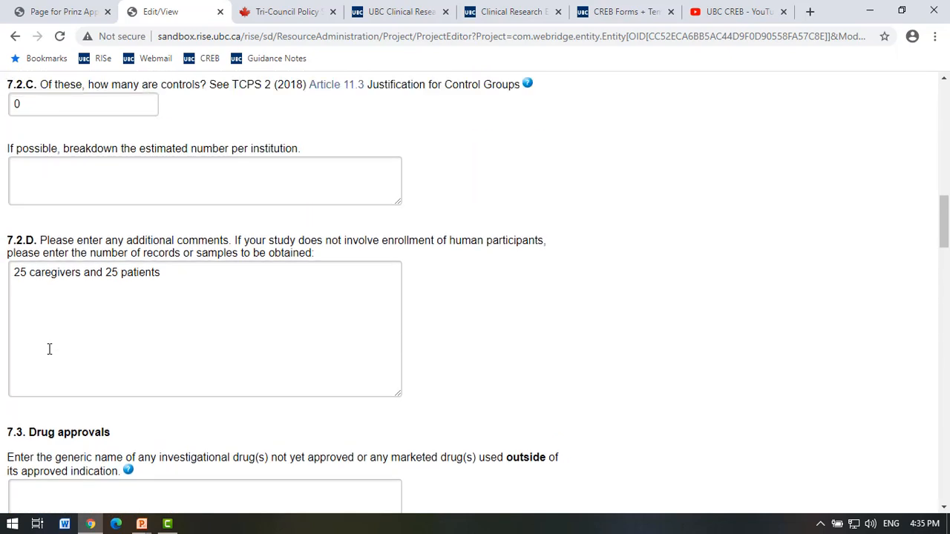
scroll(49, 349, down, 3)
click(63, 312)
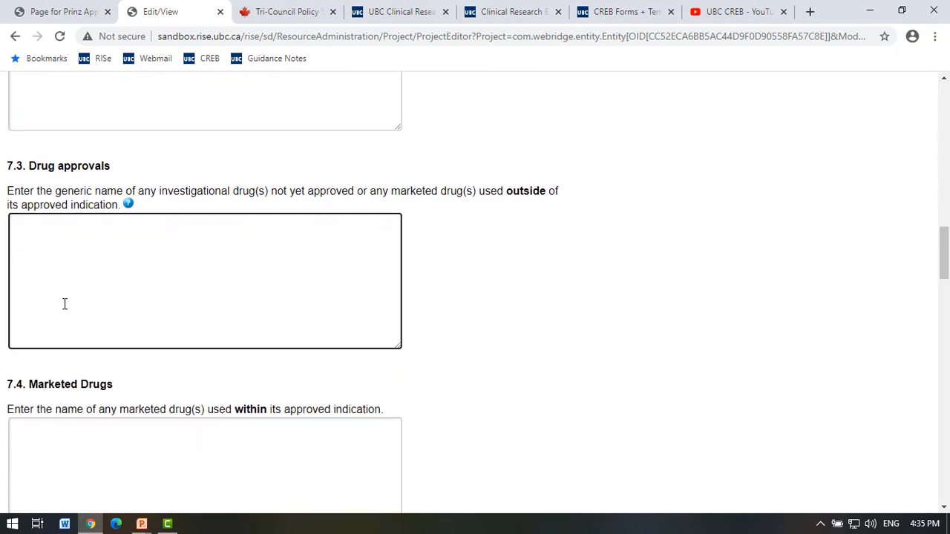
text(na)
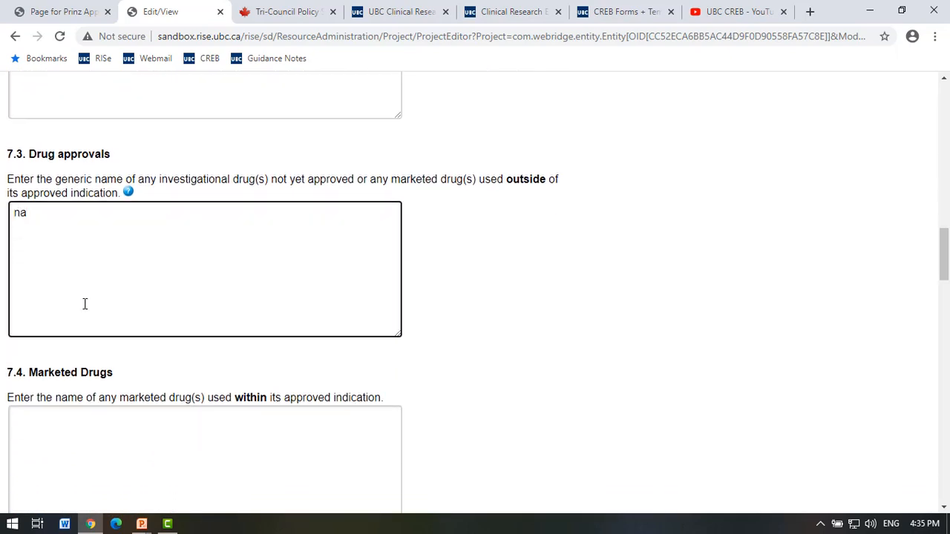
key(BackSpace)
key(BackSpace)
text(NA?)
drag(46, 198, 2, 212)
key(ctrl+c)
Paste NA into the Marketed Drugs, Natural Health Products, Experimental Devices and PERs answers.
click(93, 437)
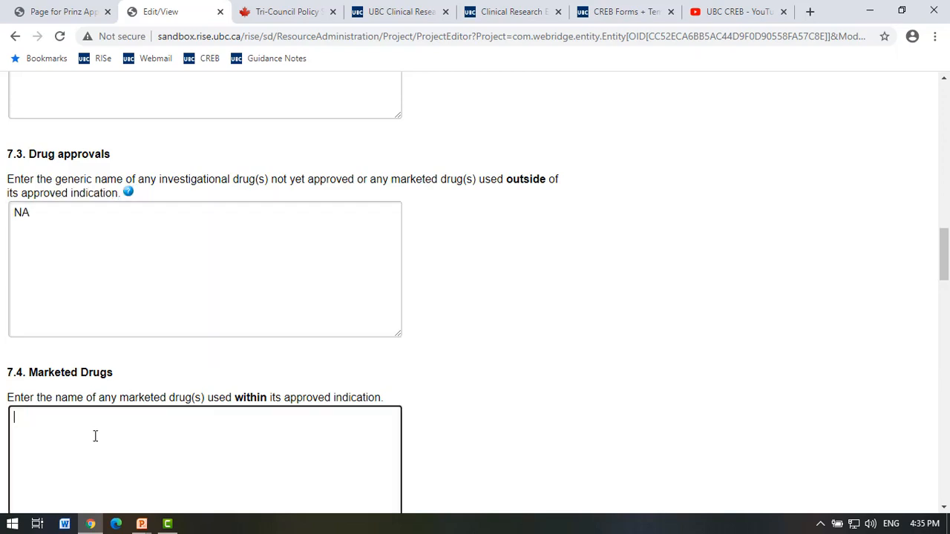
scroll(93, 435, down, 2)
key(ctrl+v)
scroll(95, 436, down, 1)
click(69, 359)
key(ctrl+v)
scroll(70, 358, down, 4)
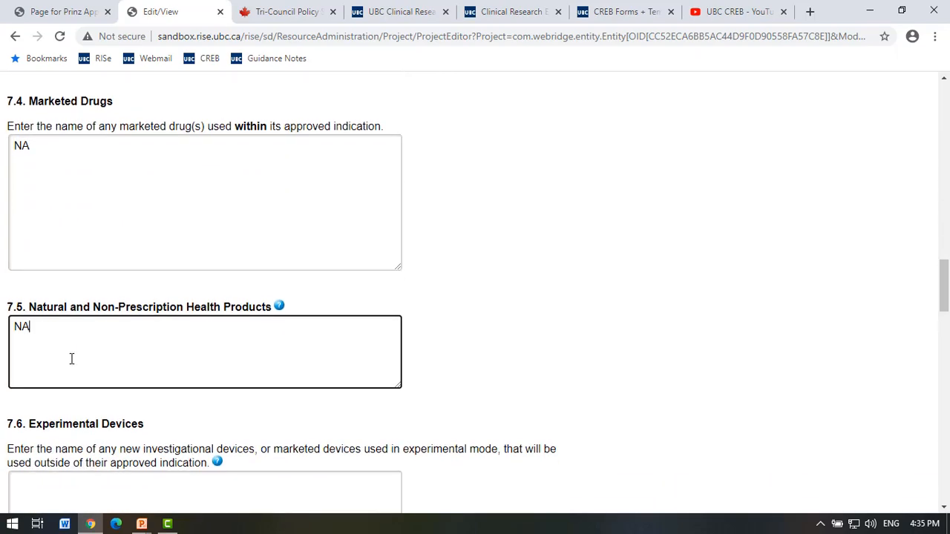
click(58, 284)
key(ctrl+v)
scroll(64, 318, down, 2)
click(53, 295)
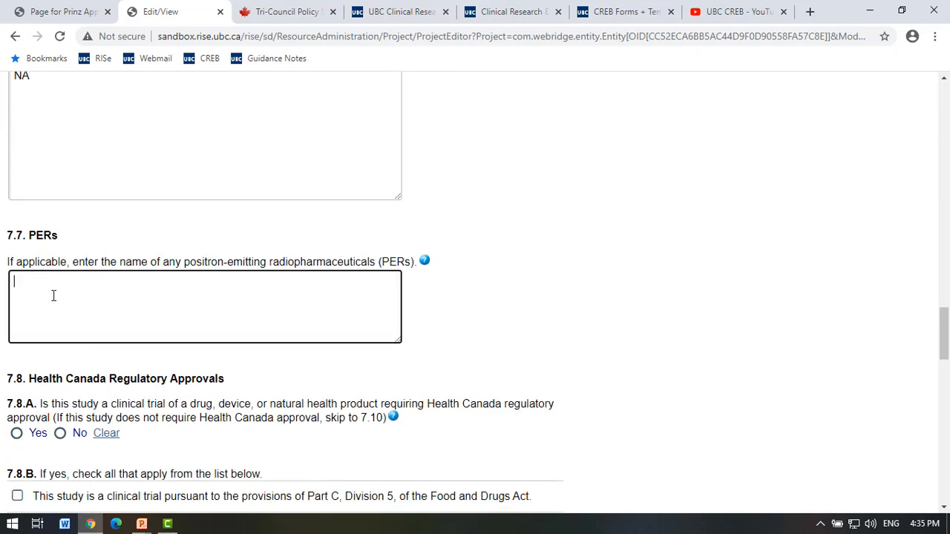
key(ctrl+v)
scroll(85, 327, down, 3)
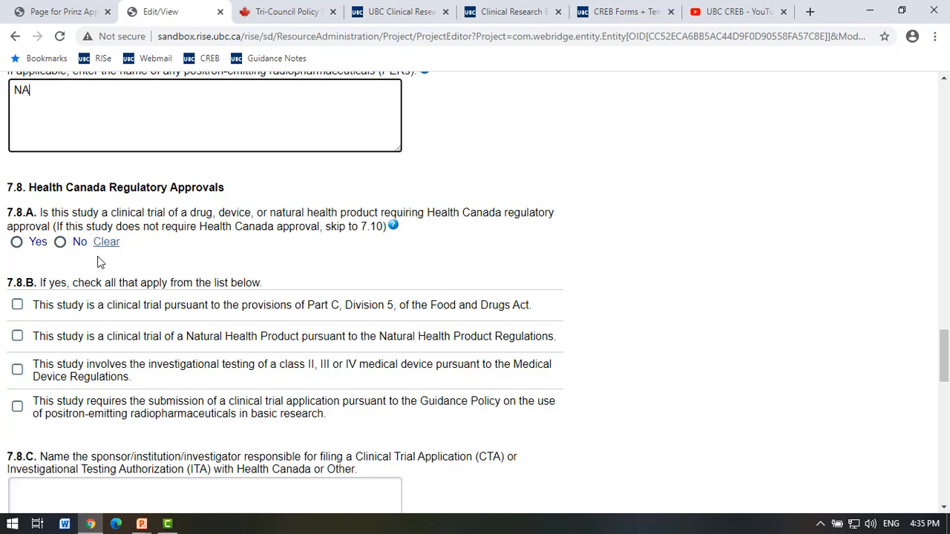
Answer No to the 7.8.A Health Canada clinical trial question.
click(59, 243)
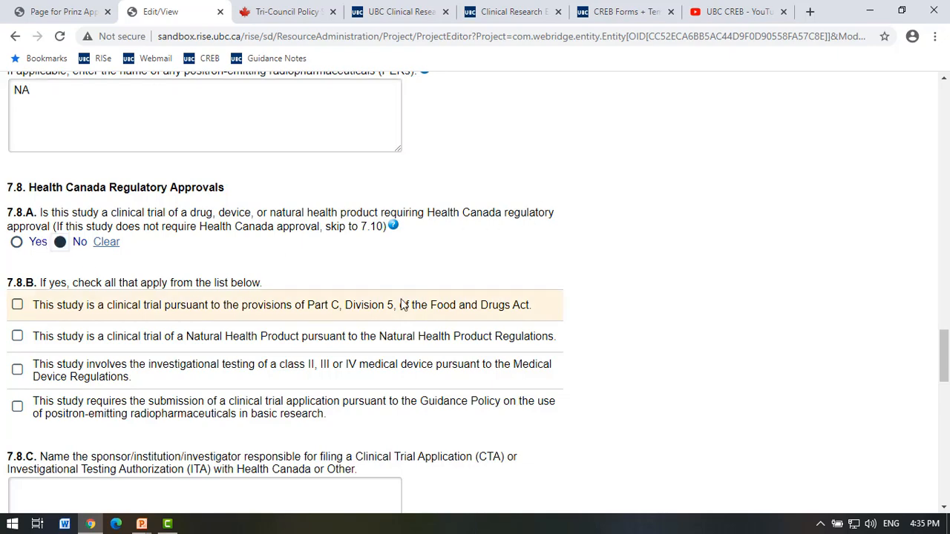
scroll(403, 305, down, 2)
scroll(403, 304, down, 1)
click(290, 287)
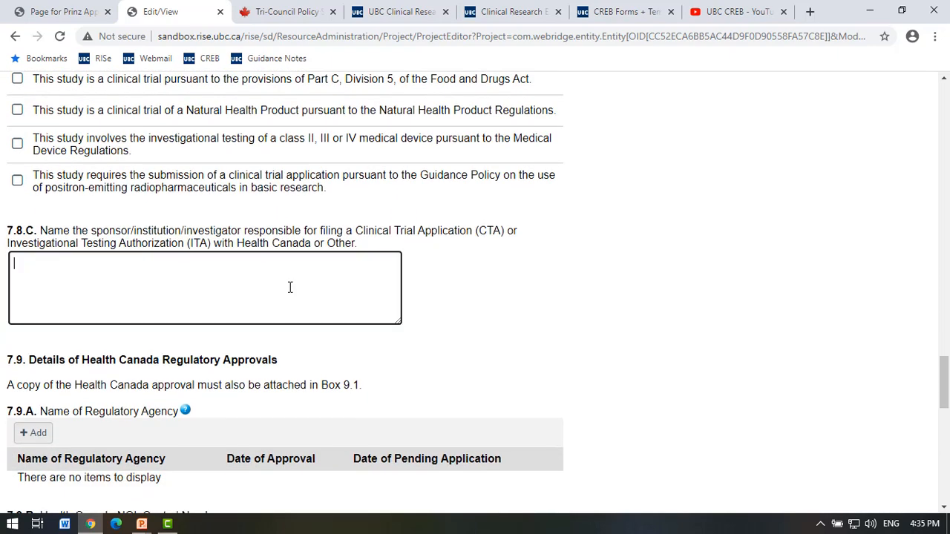
scroll(289, 287, up, 4)
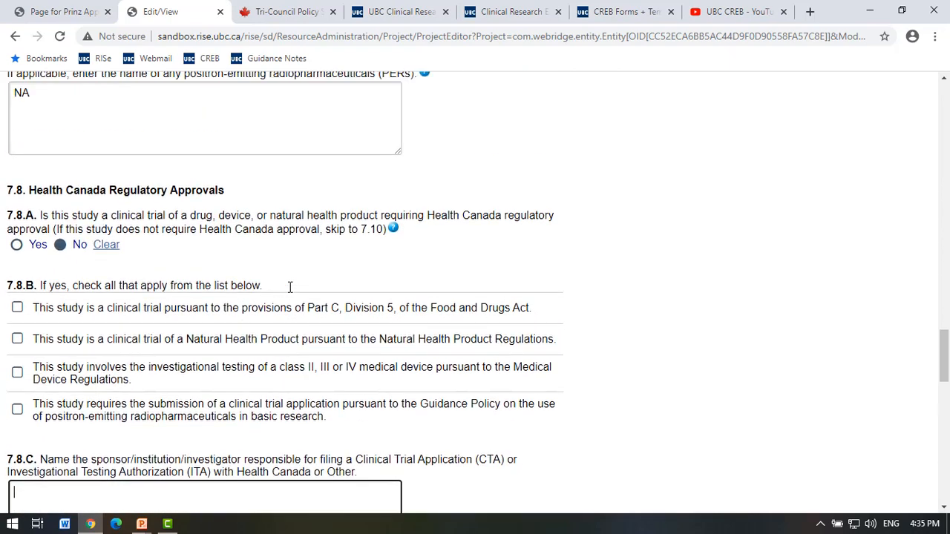
drag(333, 286, 382, 282)
Answer No to 7.10 Stem Cell Research.
scroll(295, 363, down, 3)
scroll(294, 363, down, 7)
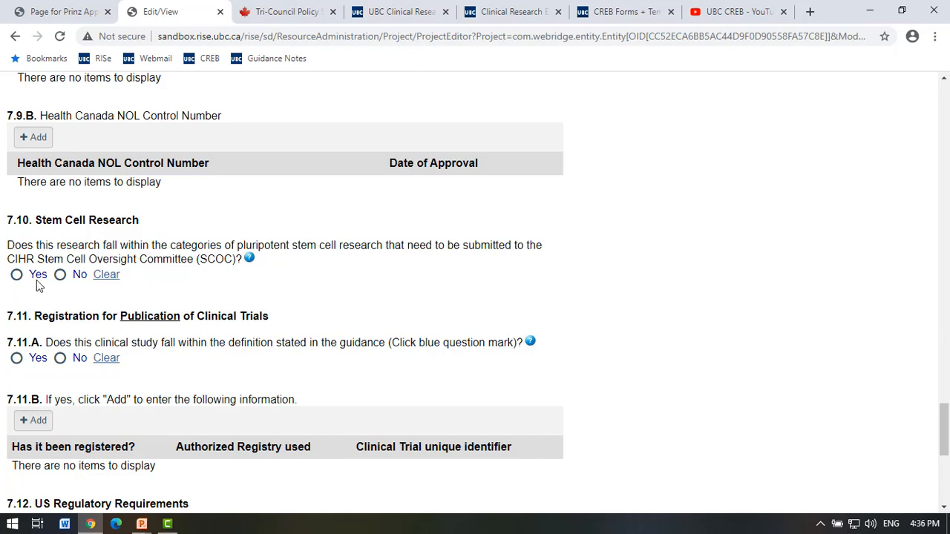
click(59, 275)
scroll(196, 349, down, 1)
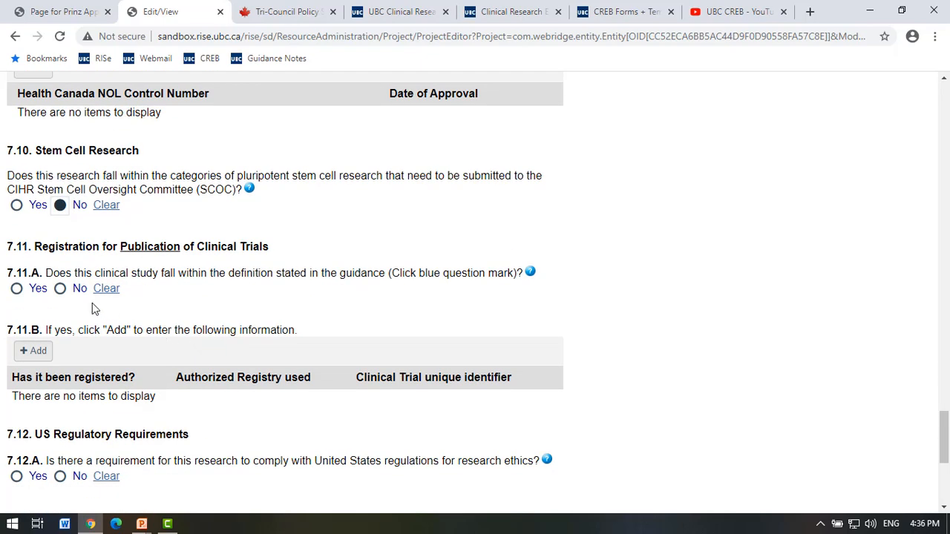
scroll(92, 306, down, 1)
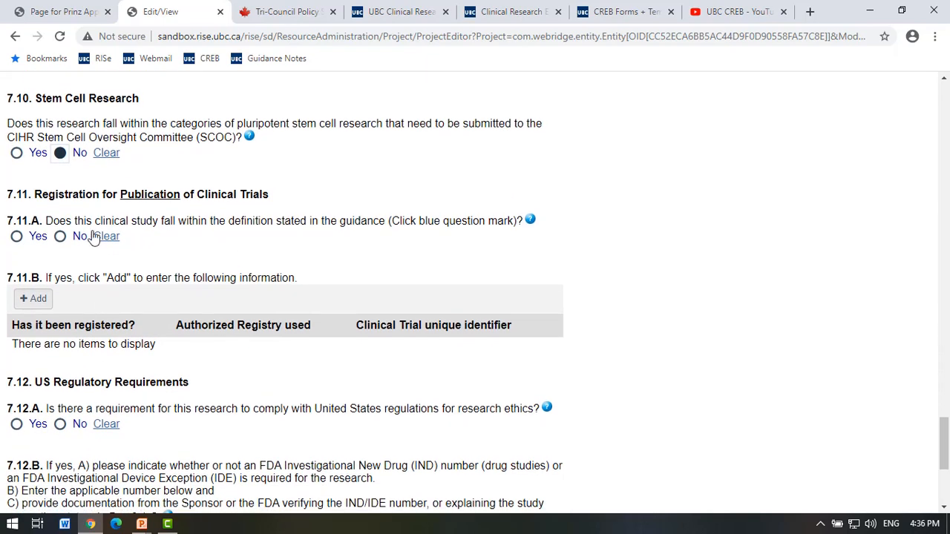
Show the 7.11.A trial registration guidance beside the questions and read through it.
click(530, 219)
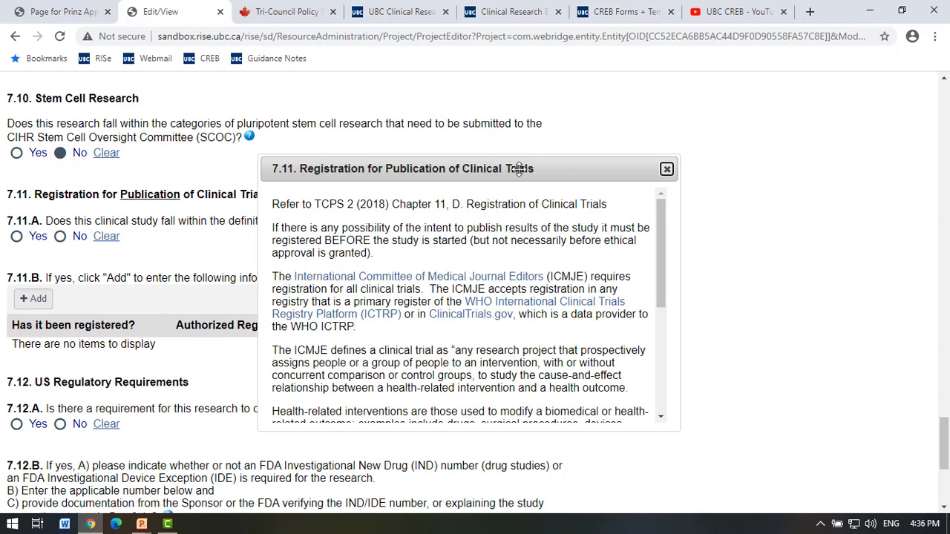
drag(520, 169, 725, 134)
scroll(583, 271, down, 2)
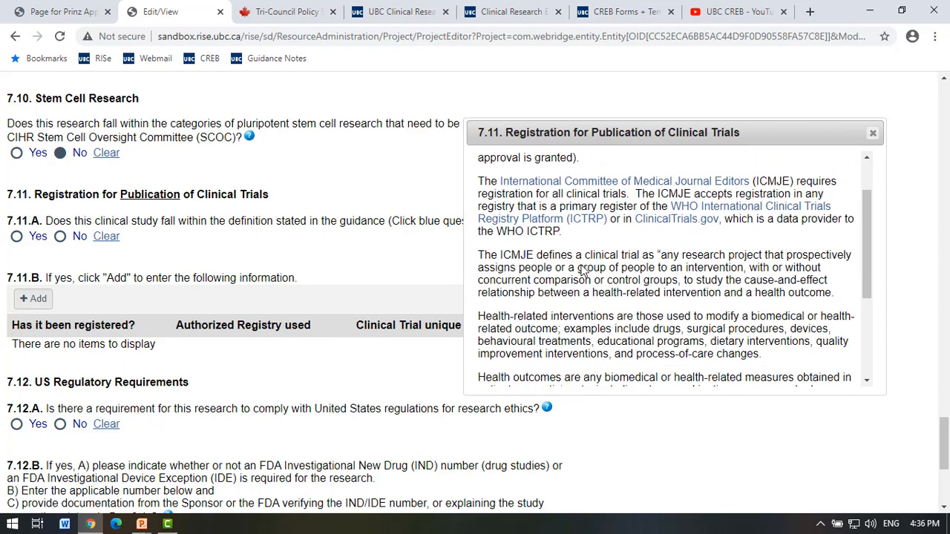
scroll(583, 270, down, 3)
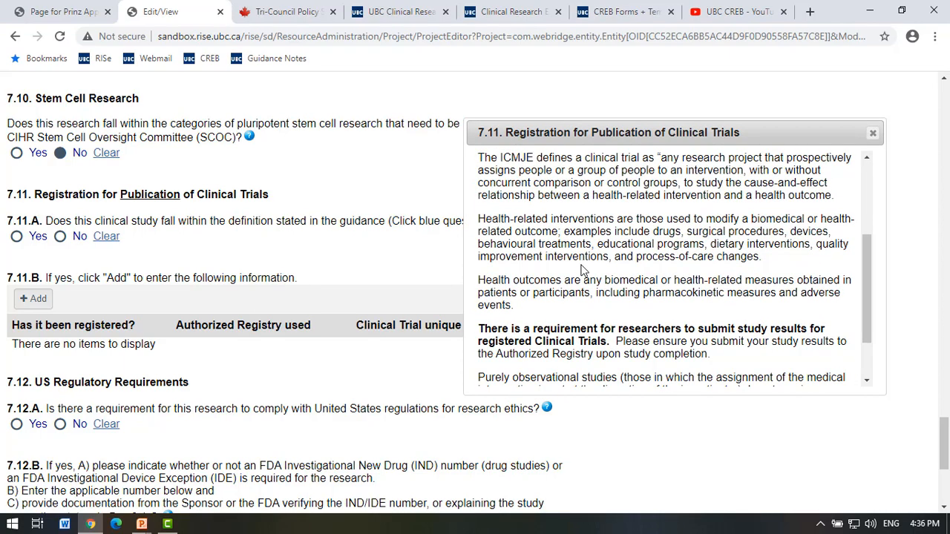
scroll(584, 270, up, 5)
scroll(584, 265, up, 1)
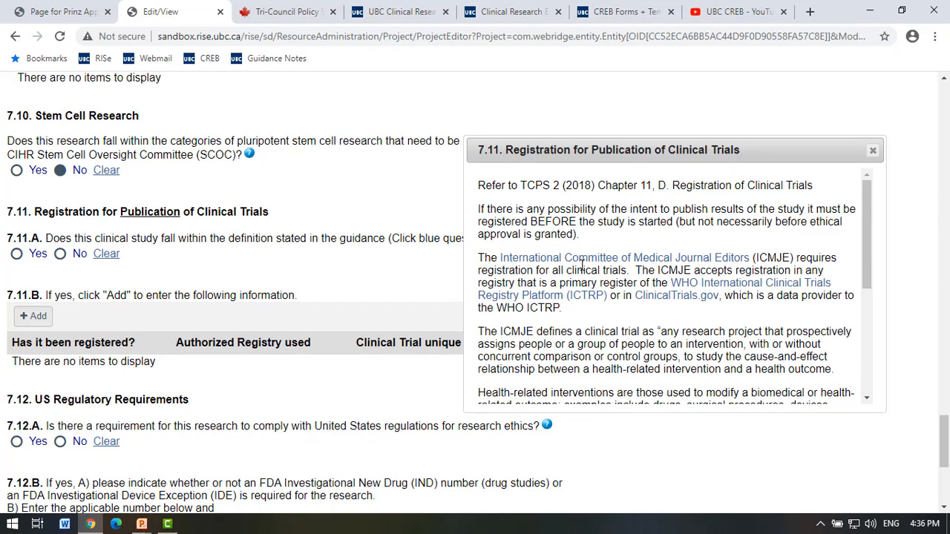
scroll(677, 281, down, 1)
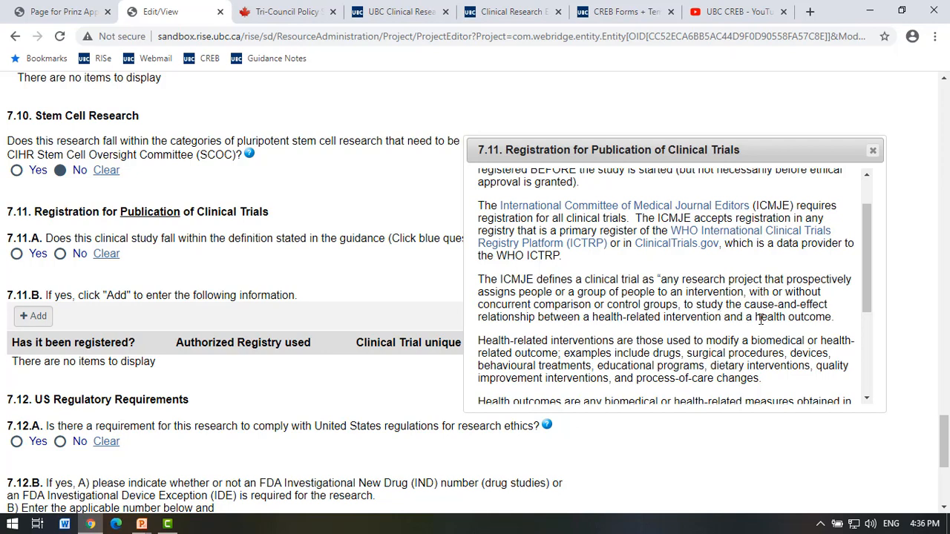
Finish reading the 7.11 trial registration guidance and close the popup.
scroll(791, 319, down, 3)
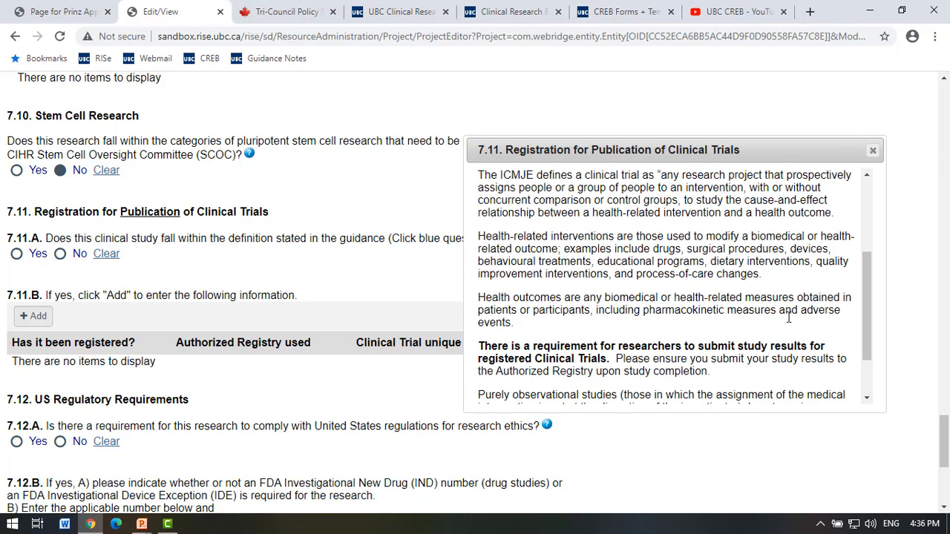
click(873, 151)
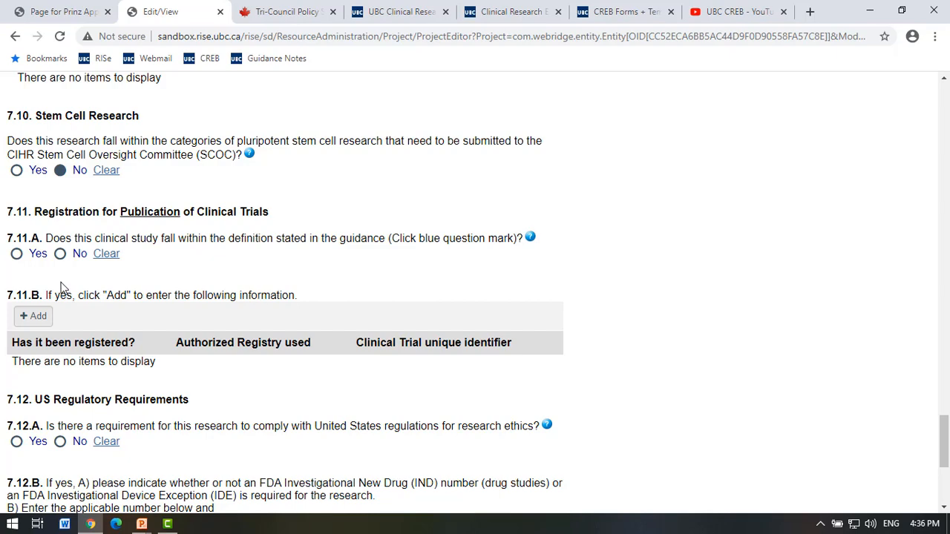
Answer No to the 7.12.A US regulations and 7.11.A clinical trial definition questions.
scroll(61, 290, down, 2)
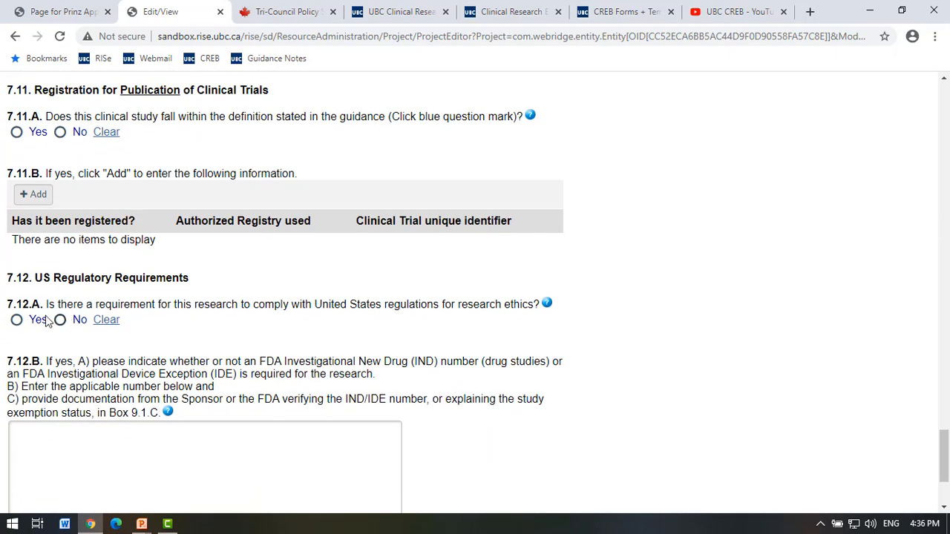
click(60, 320)
scroll(62, 322, up, 3)
scroll(272, 371, down, 3)
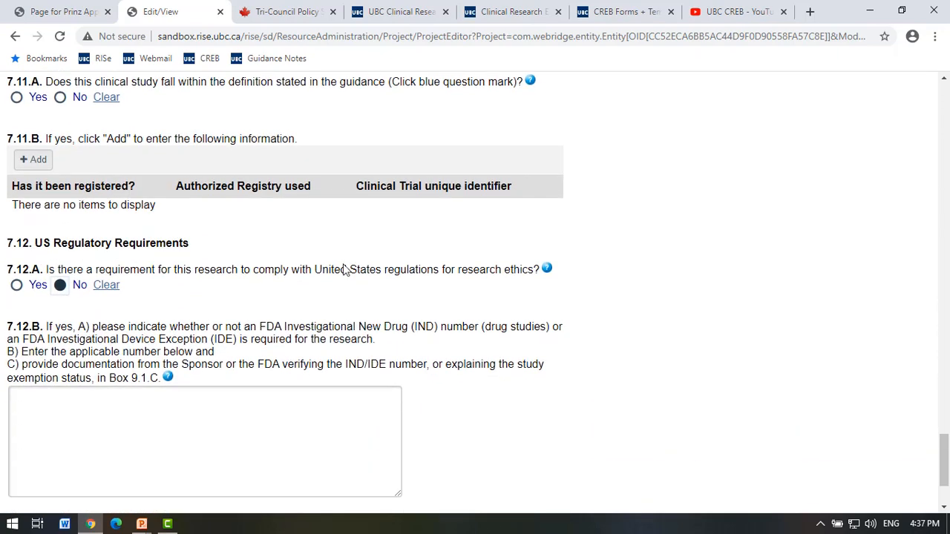
scroll(304, 272, up, 2)
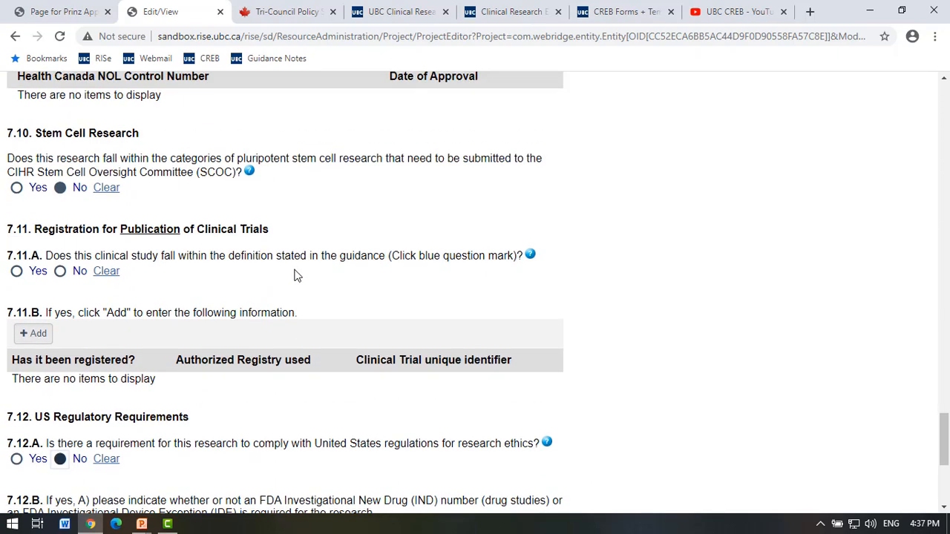
click(60, 273)
Start the FDA IND/IDE answer, then save the page and continue to section 8.
scroll(261, 364, down, 1)
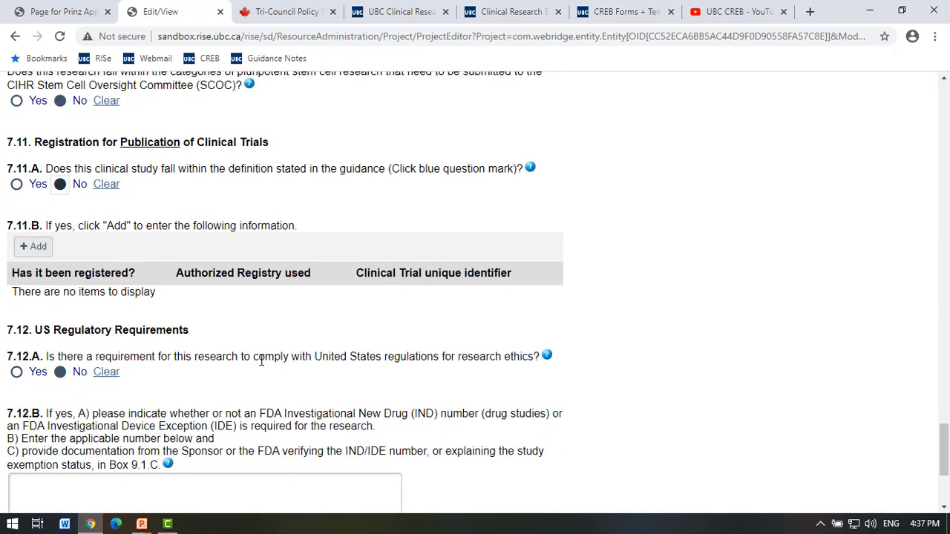
scroll(260, 365, down, 3)
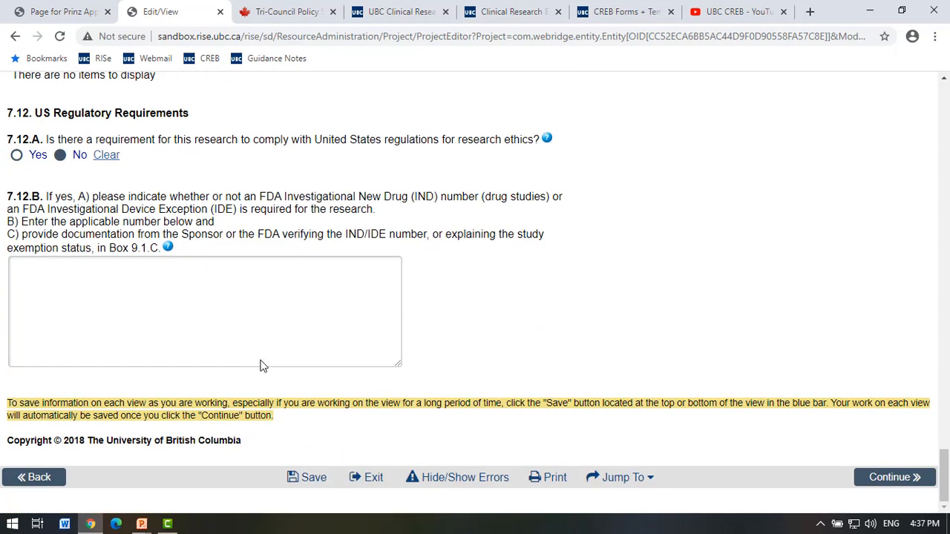
click(253, 349)
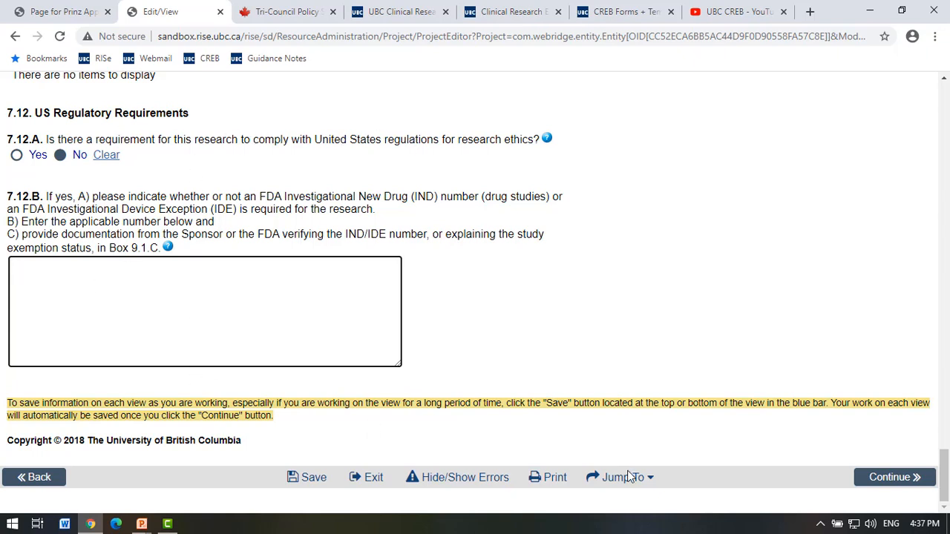
click(907, 477)
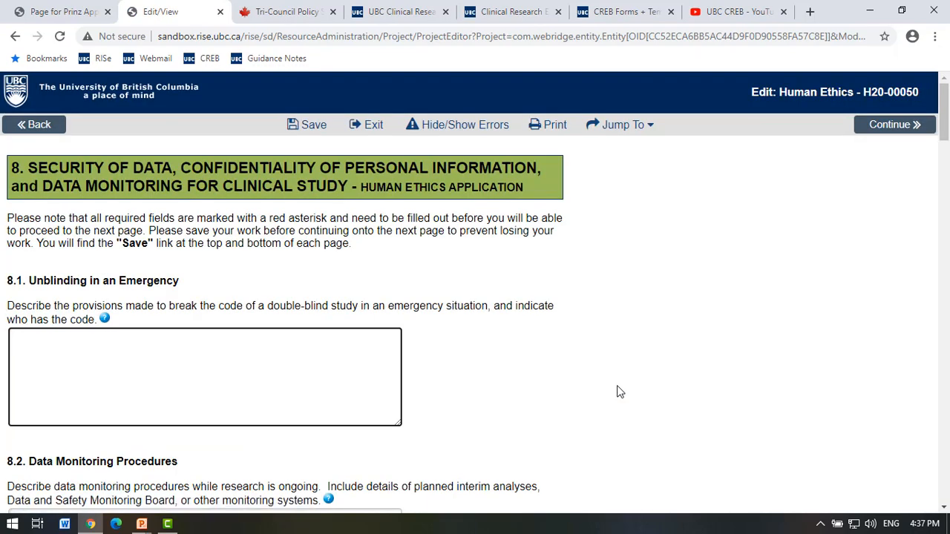
Enter NA for 8.1 emergency unblinding and 8.2 data monitoring.
scroll(616, 392, down, 1)
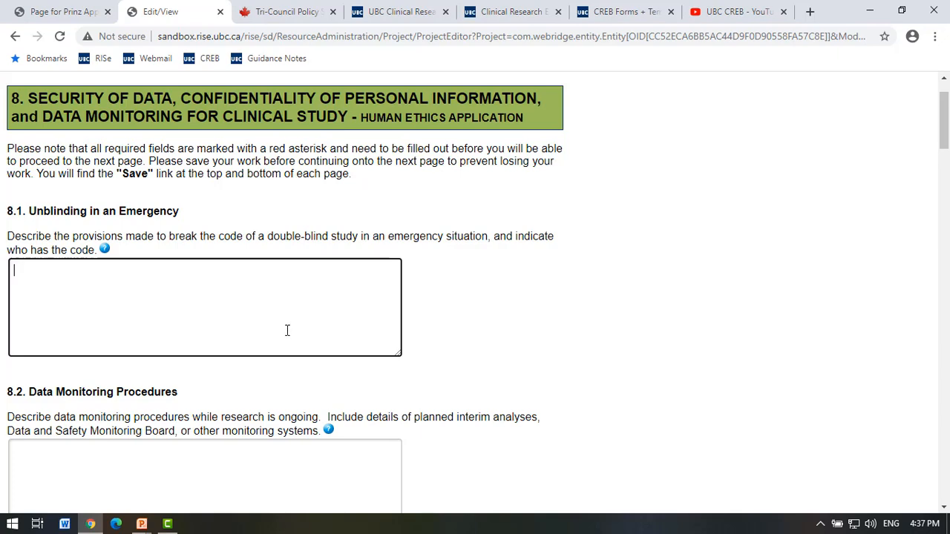
text(NA)
scroll(222, 347, down, 2)
click(225, 351)
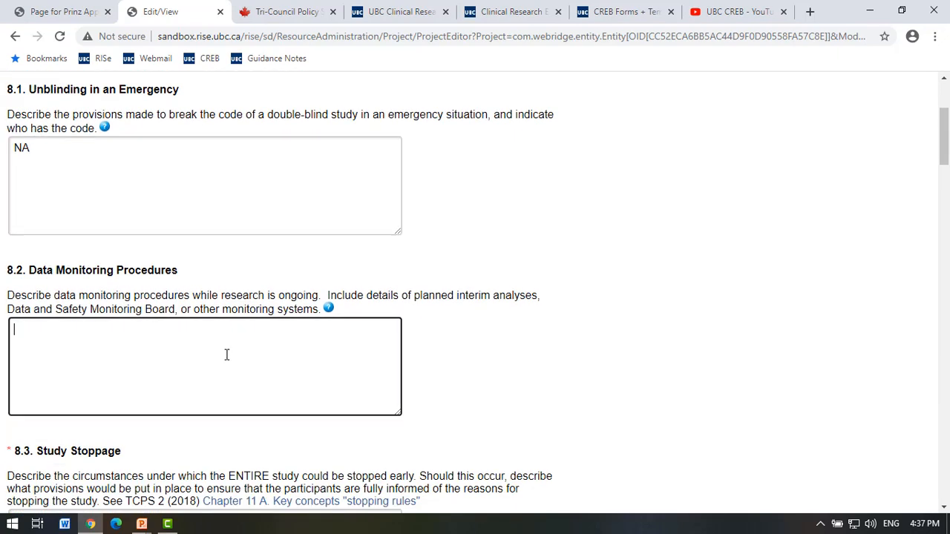
text(NA)
drag(419, 296, 536, 298)
click(206, 364)
Answer 8.3 with 'It is not anticipated that the entire study would be stopped'.
scroll(205, 365, down, 3)
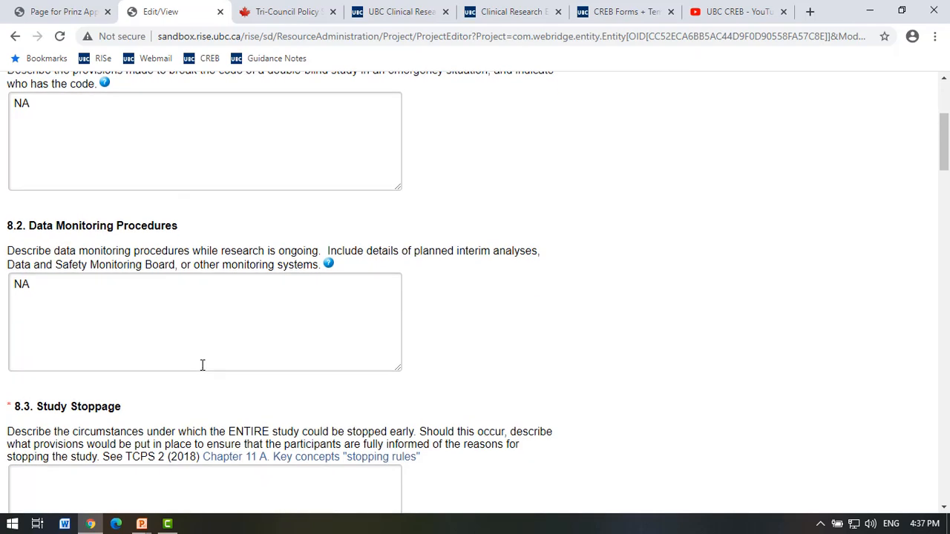
click(202, 366)
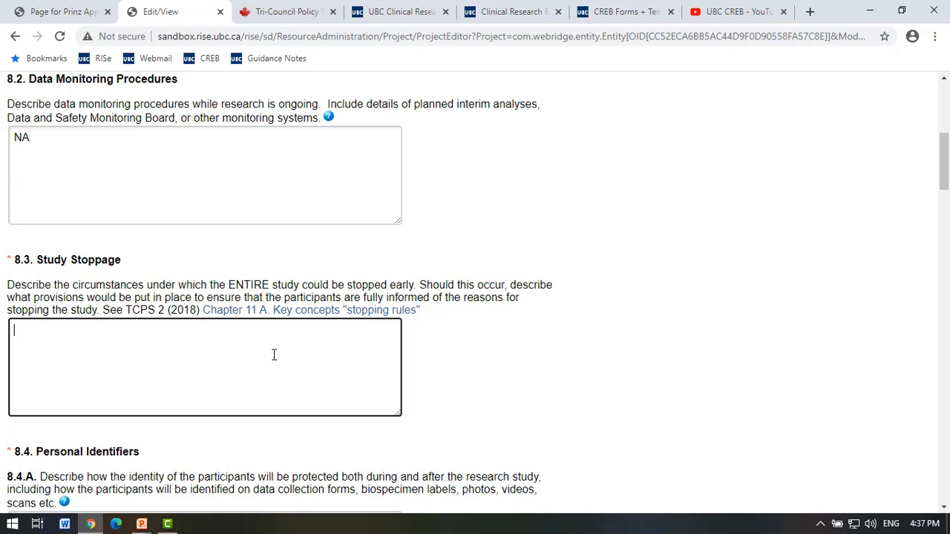
text(It is not anticipated that the e)
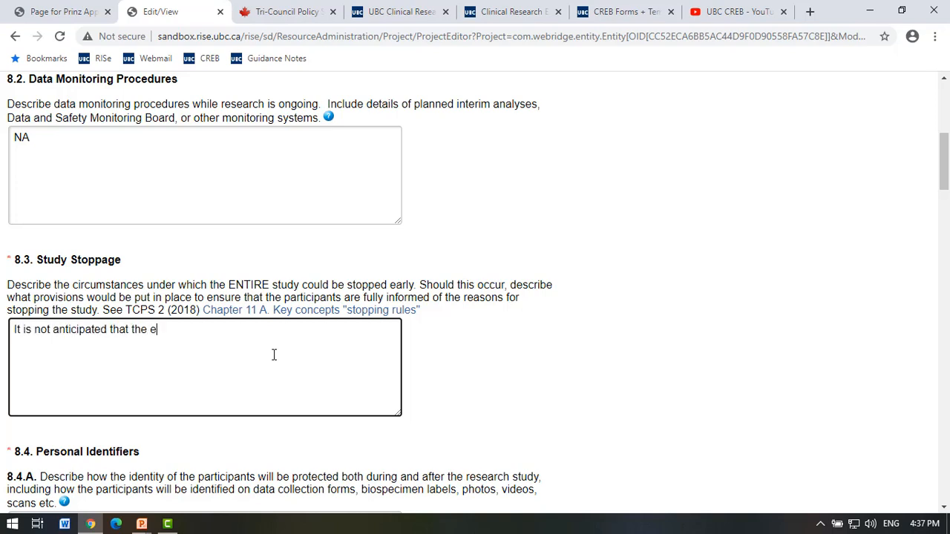
text(ntire study would)
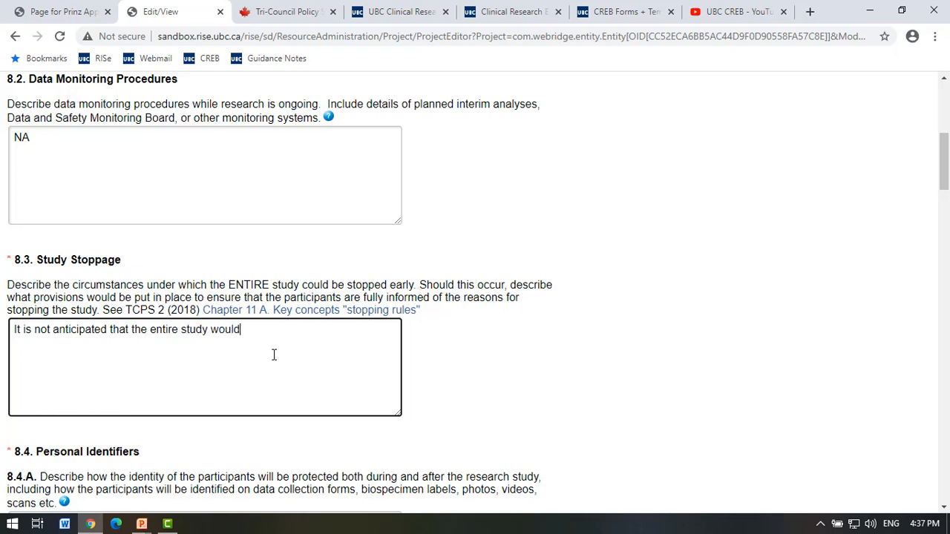
text( be stopped.)
scroll(549, 505, down, 3)
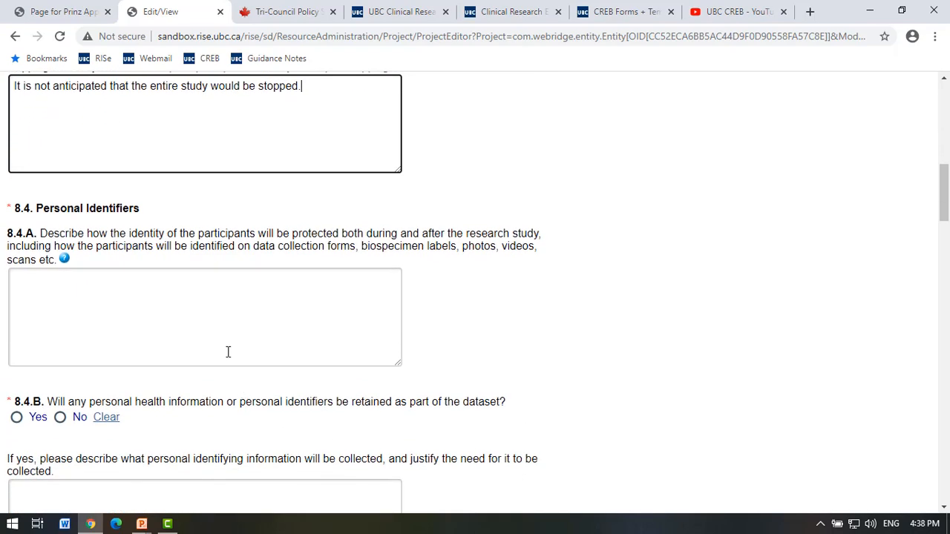
Begin the 8.4.A answer: a unique study ID will be assigned, unrelated to personal identifiers.
click(216, 335)
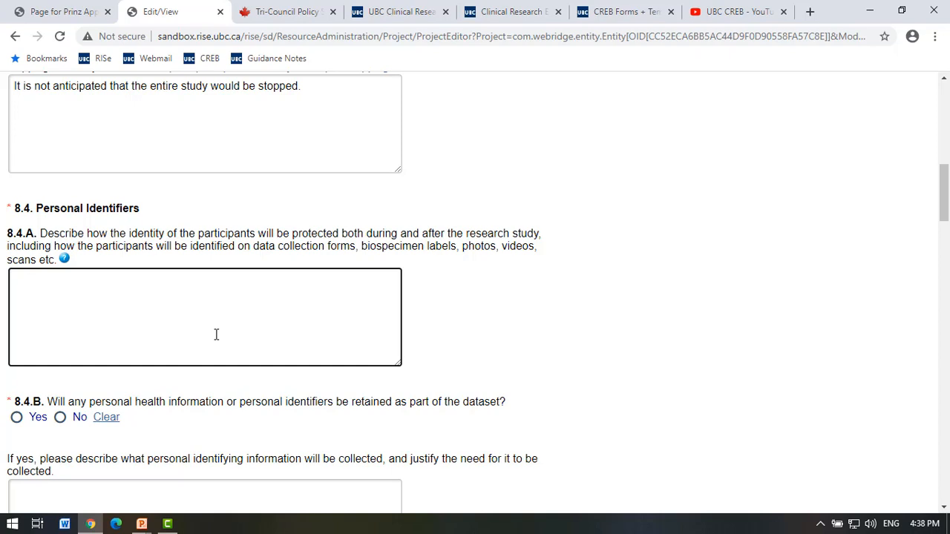
click(318, 255)
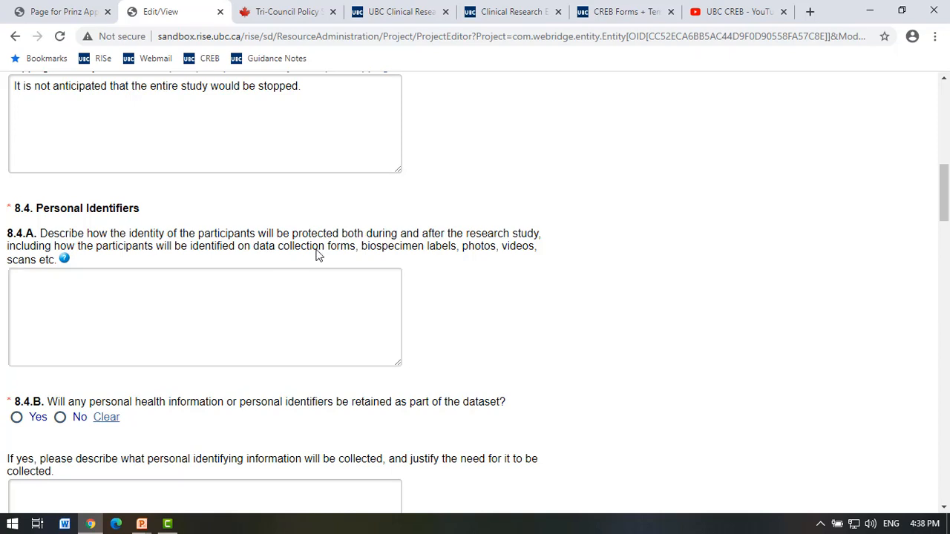
drag(255, 247, 357, 253)
key(Tab)
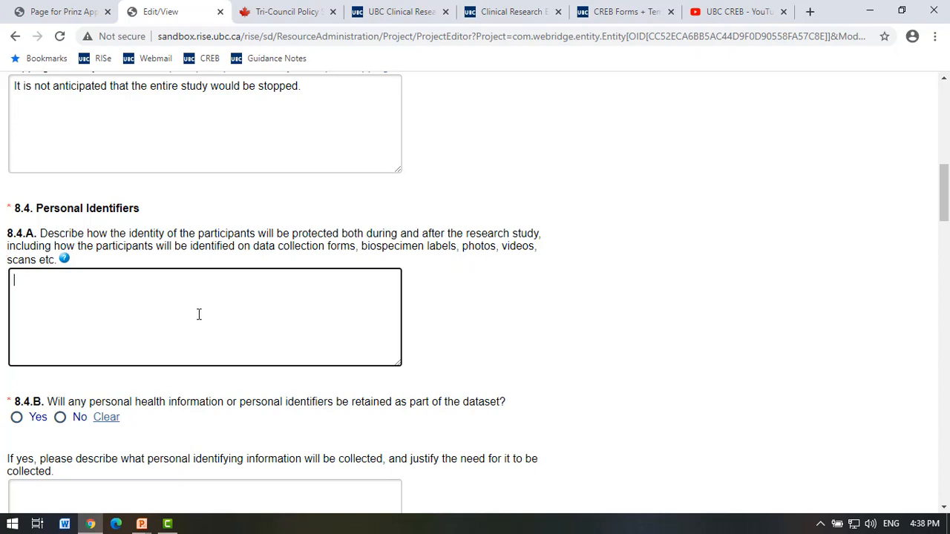
text(Unique study ID wil)
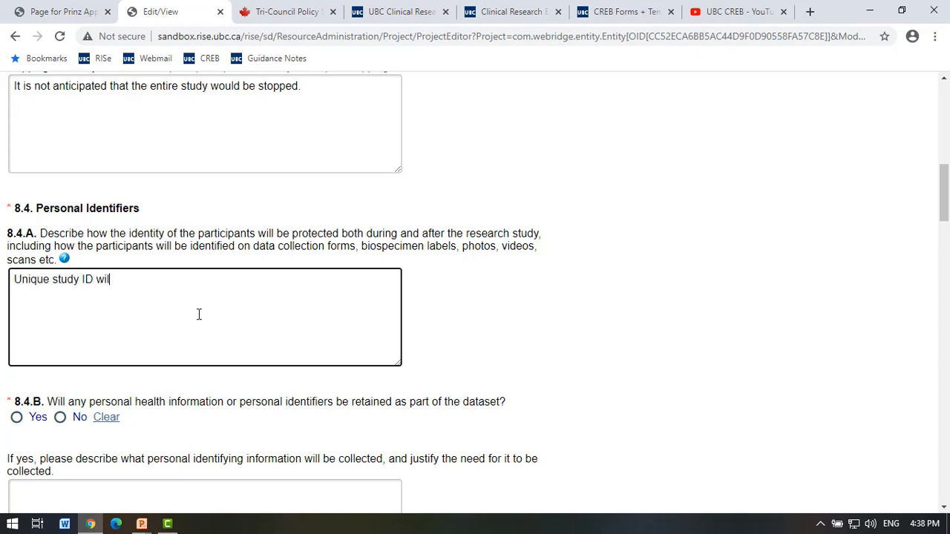
text(l be assigned and it wi)
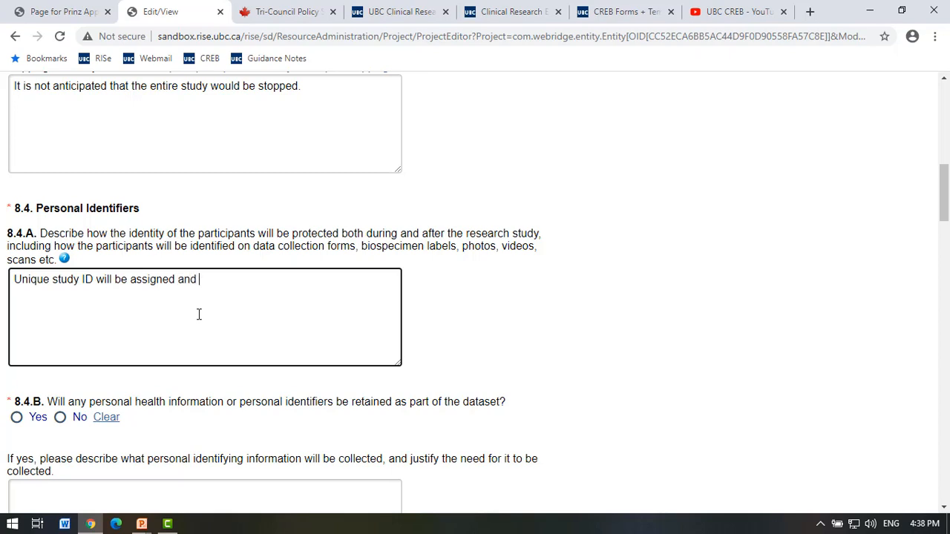
key(BackSpace)
key(BackSpace)
text(it will not be related to an)
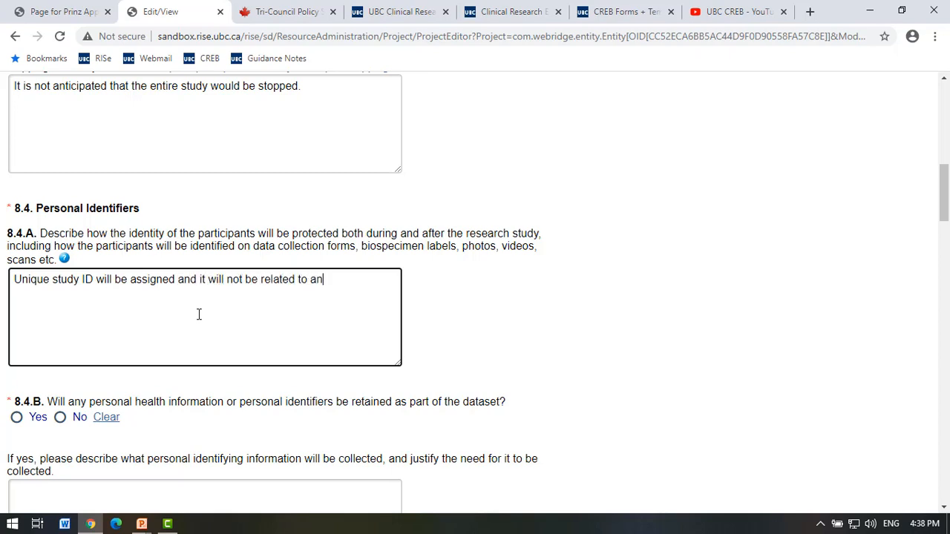
text(y personali id)
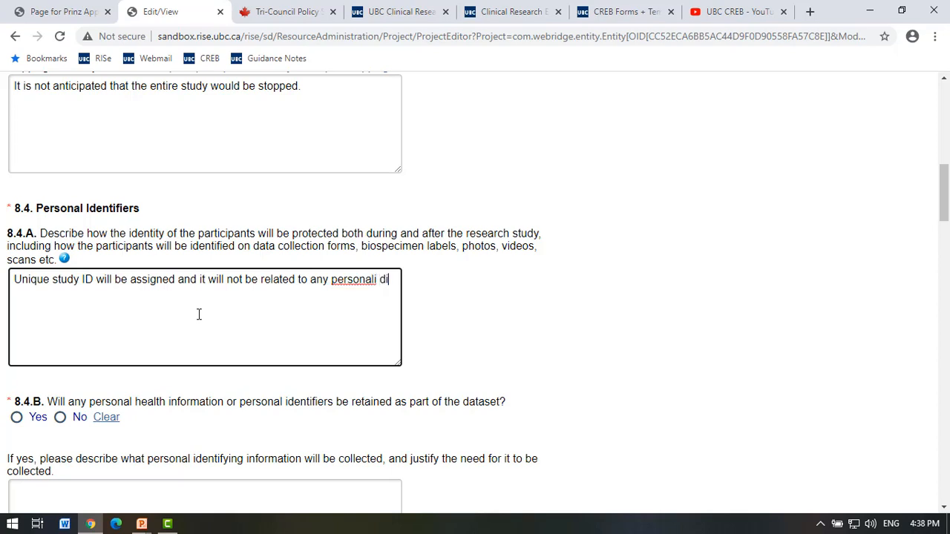
Complete the 8.4.A answer listing identifiers such as DOB, initials or SIN, fixing typos.
key(BackSpace)
key(BackSpace)
key(BackSpace)
text(identifiers sucha)
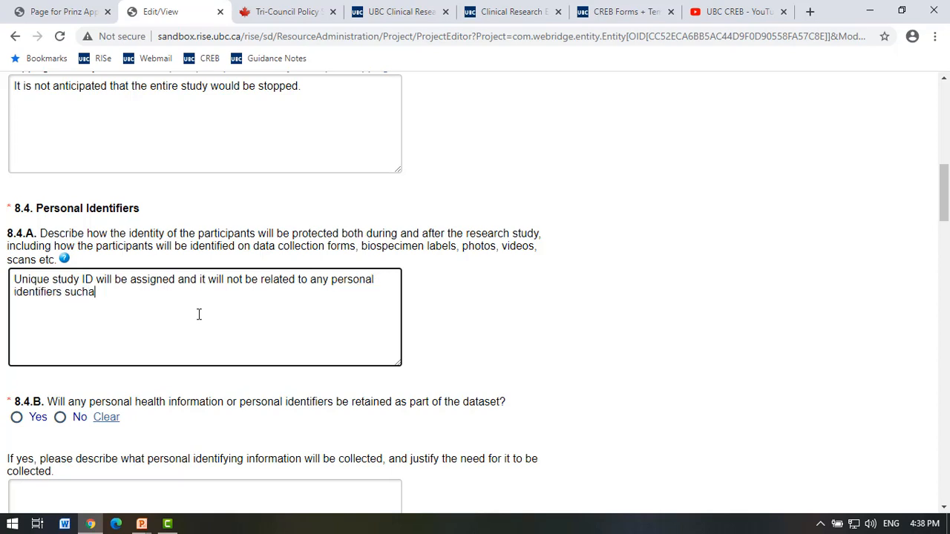
key(BackSpace)
key(BackSpace)
text(as DOO))
key(BackSpace)
key(BackSpace)
text(B)
text(SIN.)
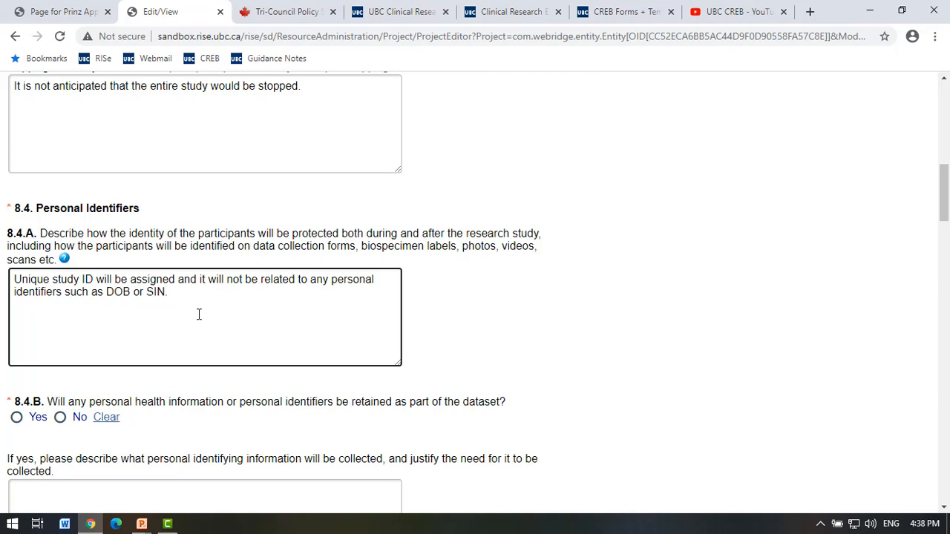
key(BackSpace)
key(BackSpace)
key(BackSpace)
key(BackSpace)
key(BackSpace)
key(BackSpace)
key(BackSpace)
text(, initials or SIN>)
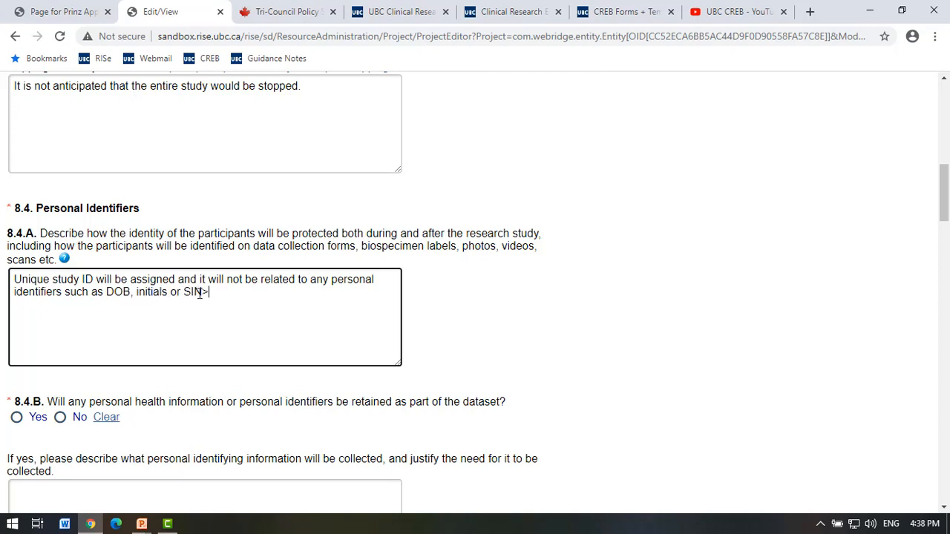
key(BackSpace)
scroll(134, 355, down, 3)
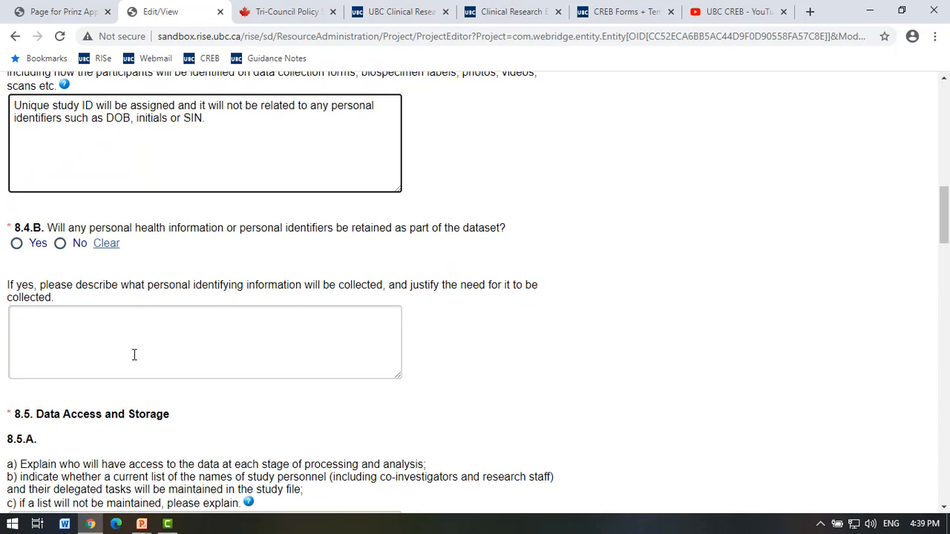
Answer No to 8.4.B on retaining personal identifiers.
click(60, 244)
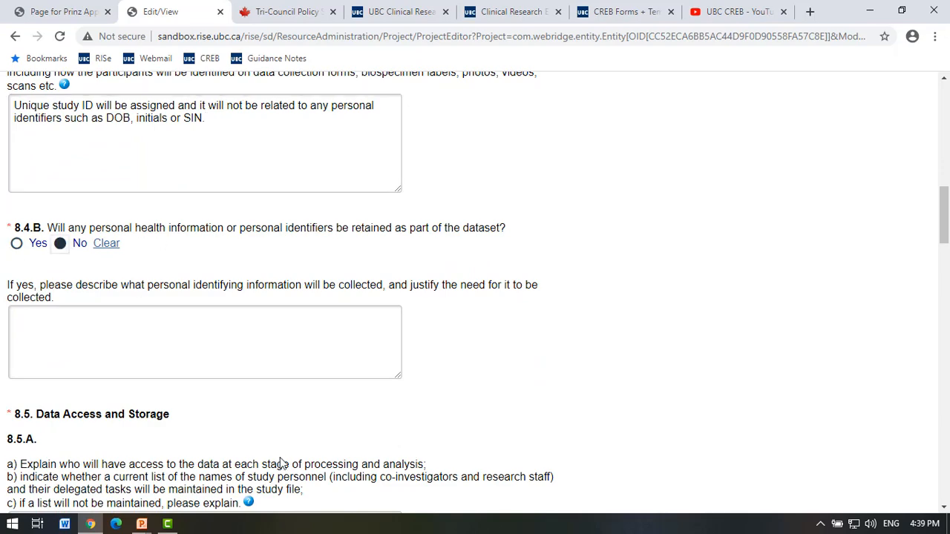
scroll(169, 337, down, 2)
scroll(170, 338, down, 2)
Enter placeholder text 'text' in the 8.5.A data access answer.
click(175, 324)
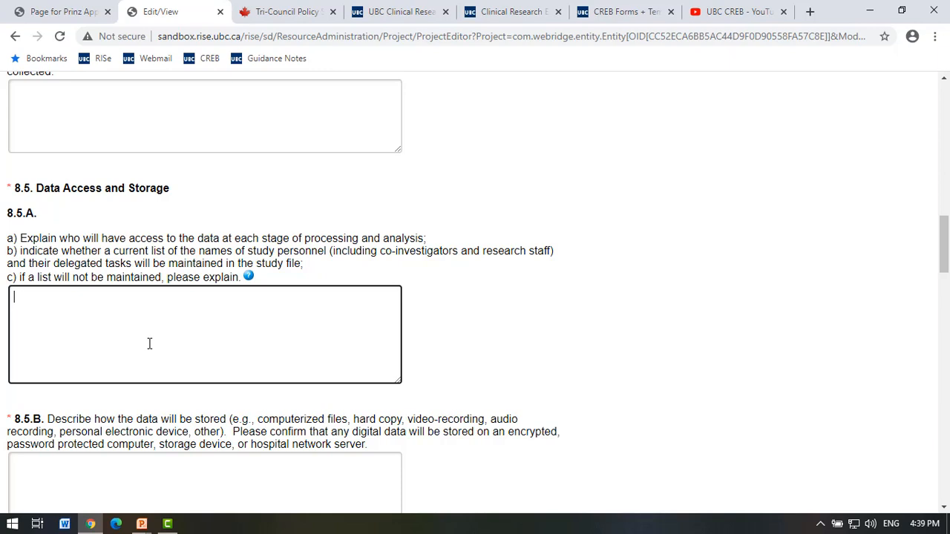
text(\)
text(text)
scroll(207, 334, down, 1)
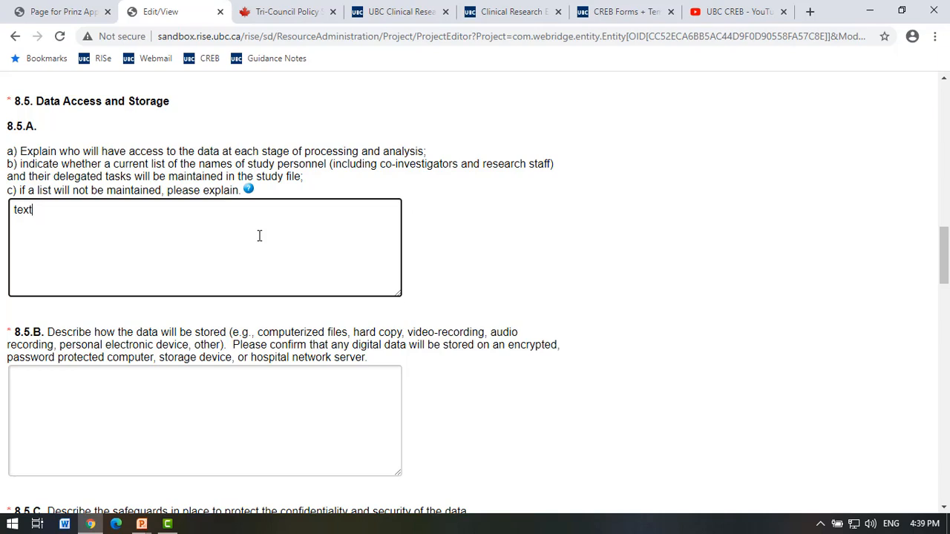
scroll(260, 235, down, 2)
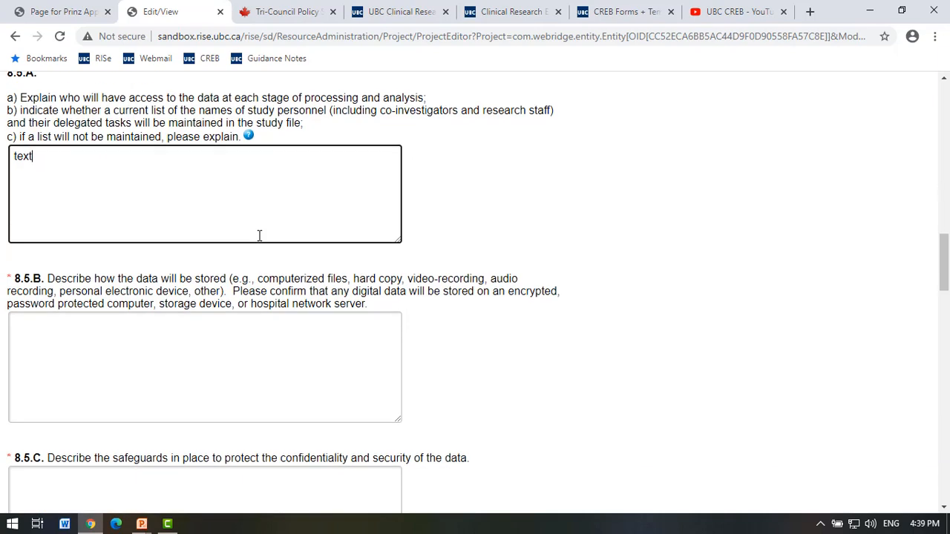
click(259, 233)
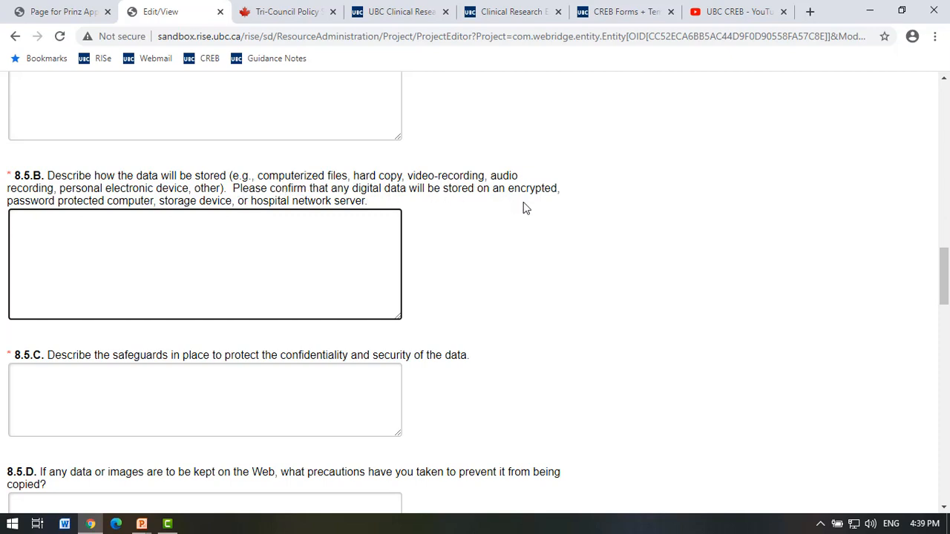
Paste the encrypted-storage sentence into 8.5.B and edit it to say 'on the VCH' server.
drag(333, 190, 377, 199)
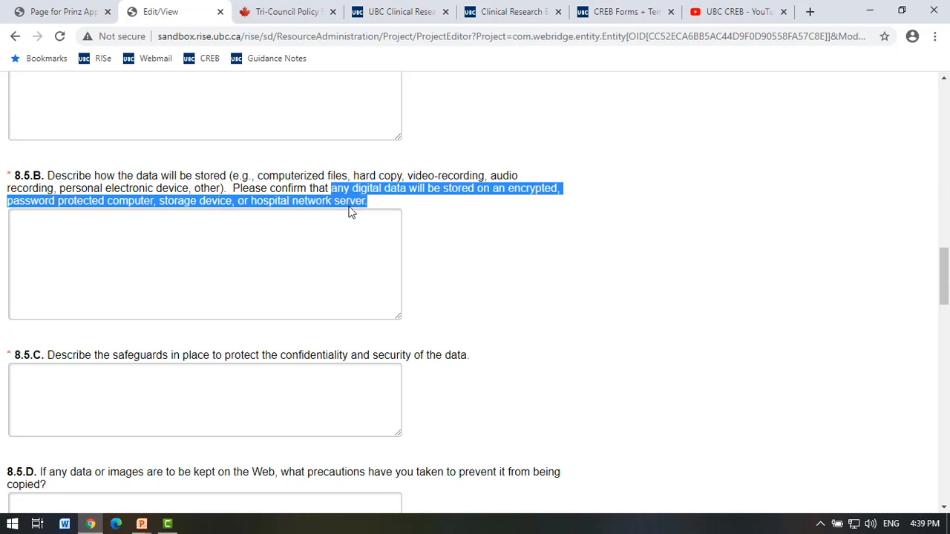
click(319, 183)
click(347, 190)
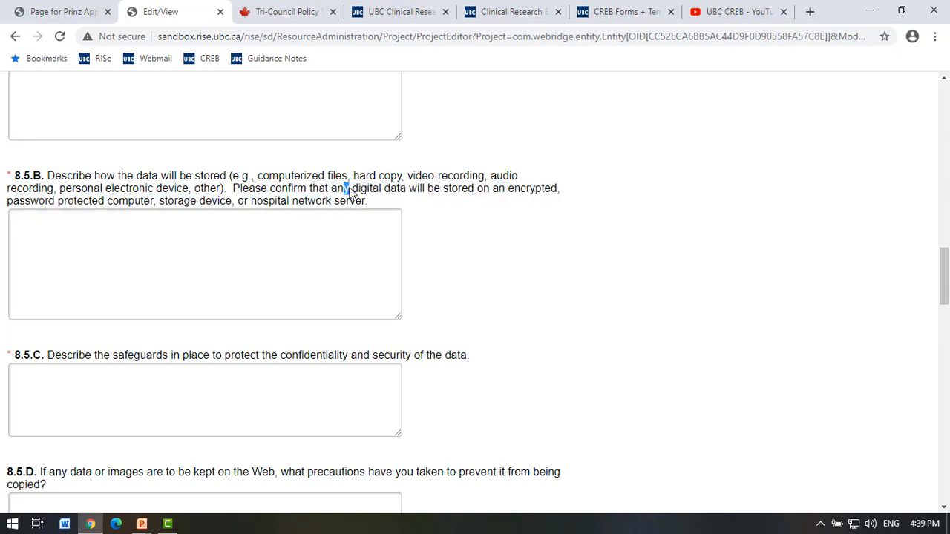
drag(352, 189, 369, 205)
key(ctrl+c)
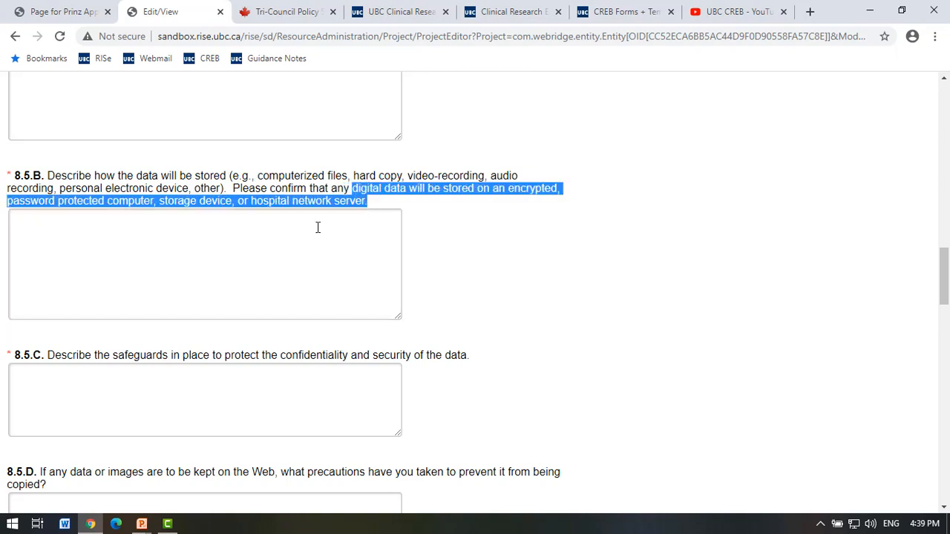
click(223, 278)
key(ctrl+v)
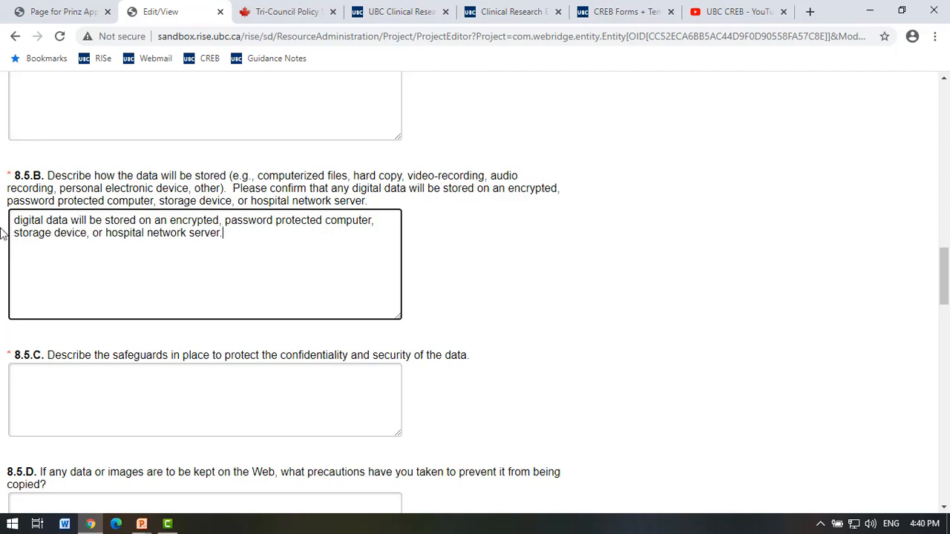
drag(14, 232, 108, 232)
text(on the VCH)
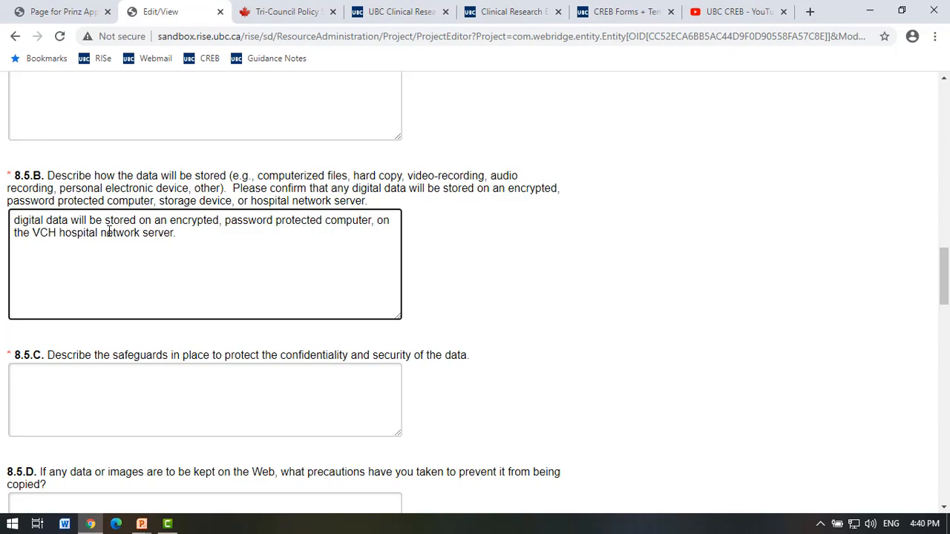
Answer 8.5.C: hardcopies in locked cabinets, electronic files stored on encrypted servers.
scroll(170, 409, down, 1)
click(165, 374)
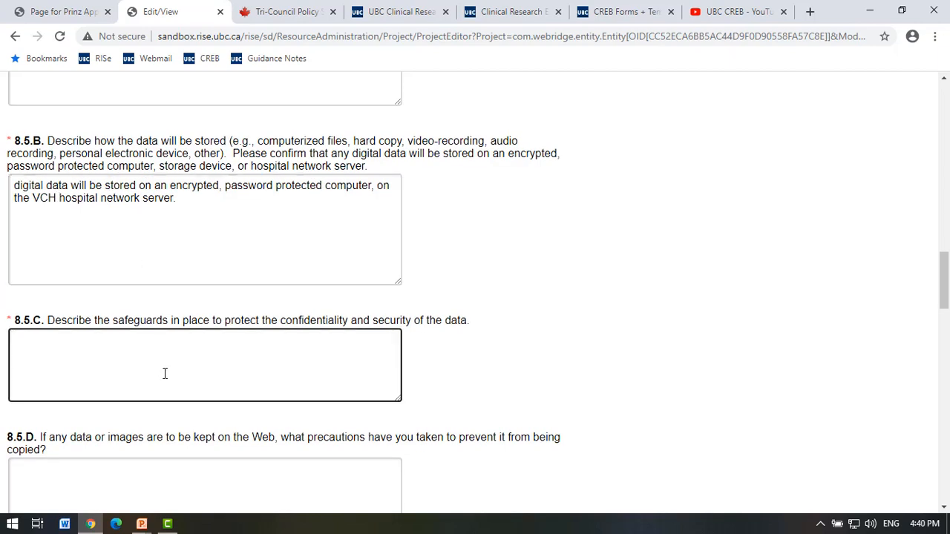
scroll(165, 373, down, 1)
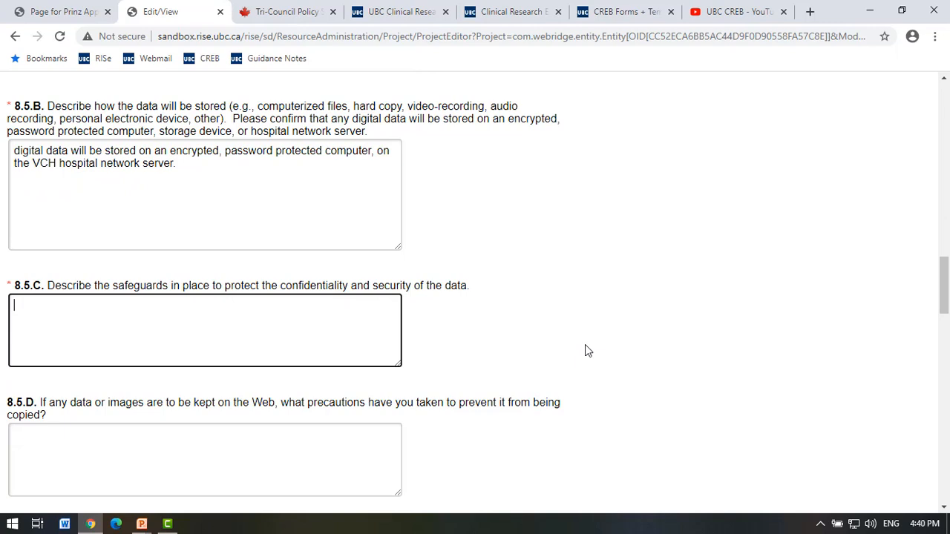
text(Hardcopies wi)
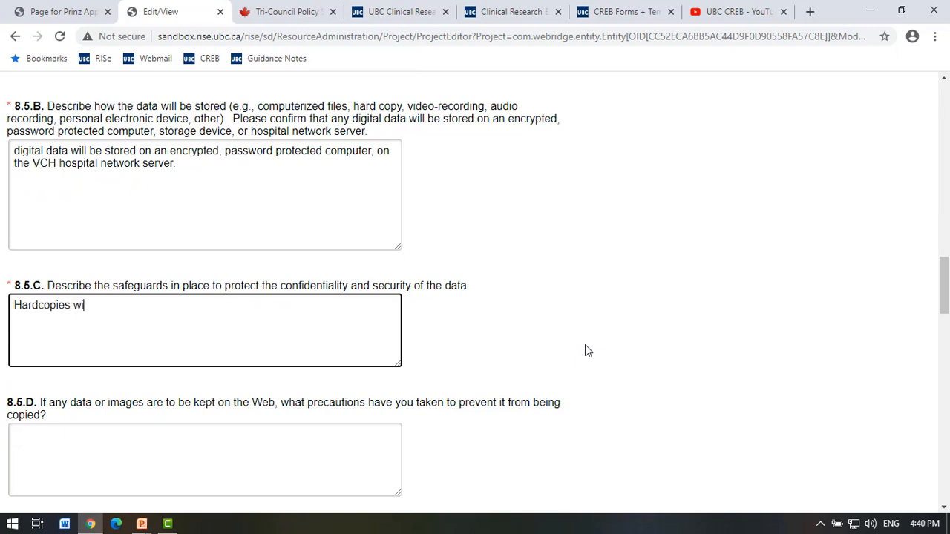
text(ll be locked cabinets)
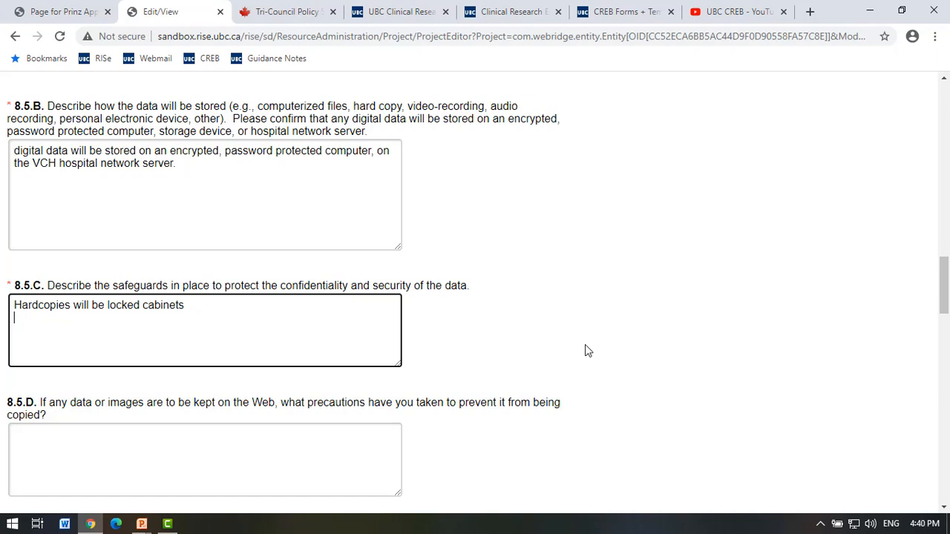
text(Files will be stored)
key(BackSpace)
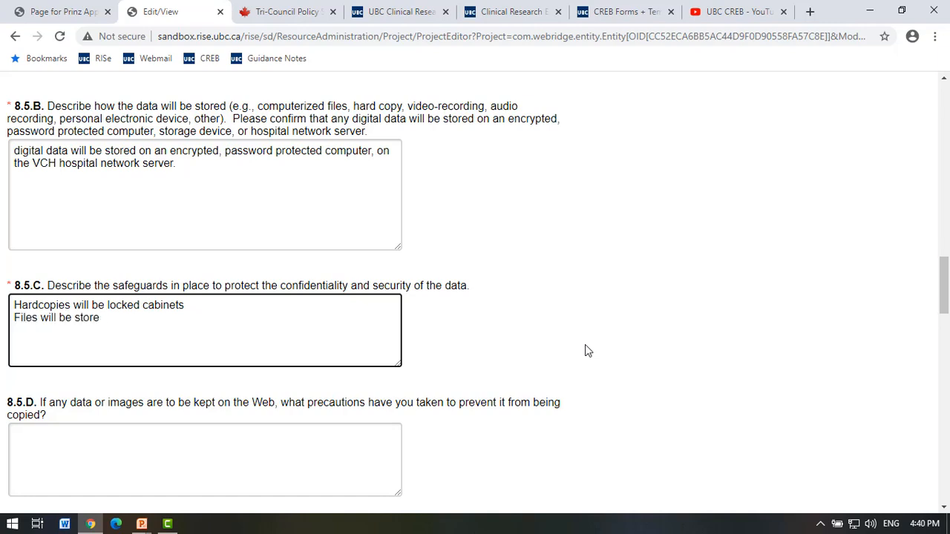
key(BackSpace)
key(BackSpace)
key(BackSpace)
key(BackSpace)
key(BackSpace)
key(BackSpace)
key(BackSpace)
key(BackSpace)
key(BackSpace)
key(BackSpace)
key(BackSpace)
key(BackSpace)
key(BackSpace)
key(BackSpace)
key(BackSpace)
key(BackSpace)
key(BackSpace)
key(BackSpace)
key(BackSpace)
text(El)
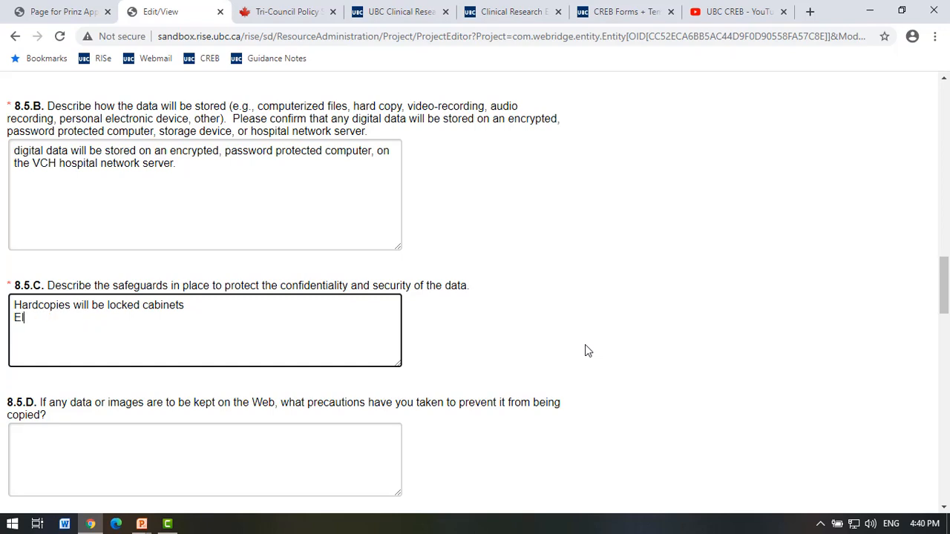
text(ectronic files stored on )
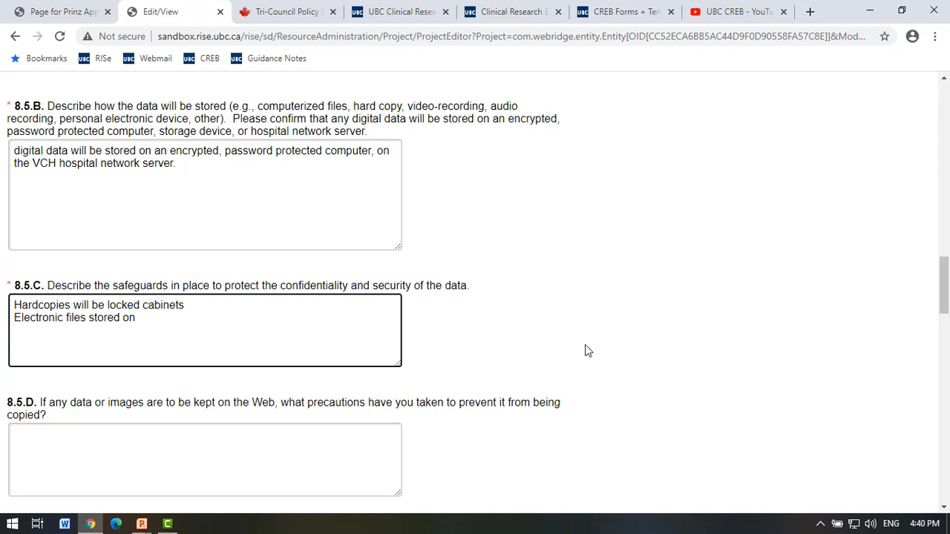
text(encrypted servers.)
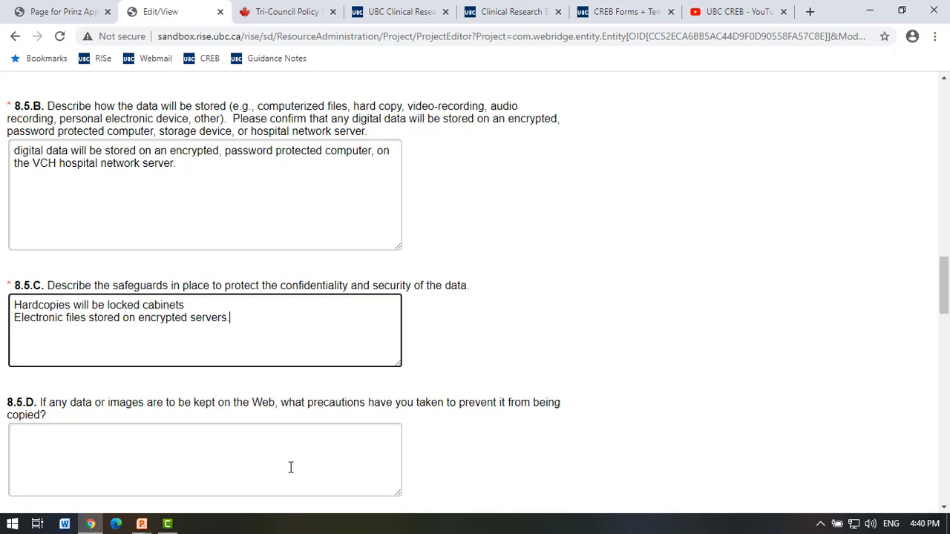
scroll(291, 468, down, 1)
scroll(291, 468, down, 3)
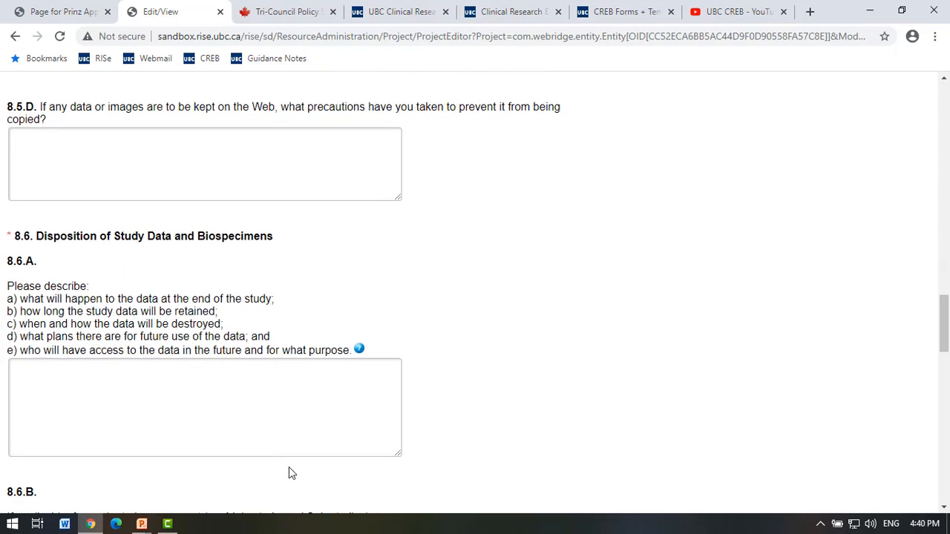
click(240, 404)
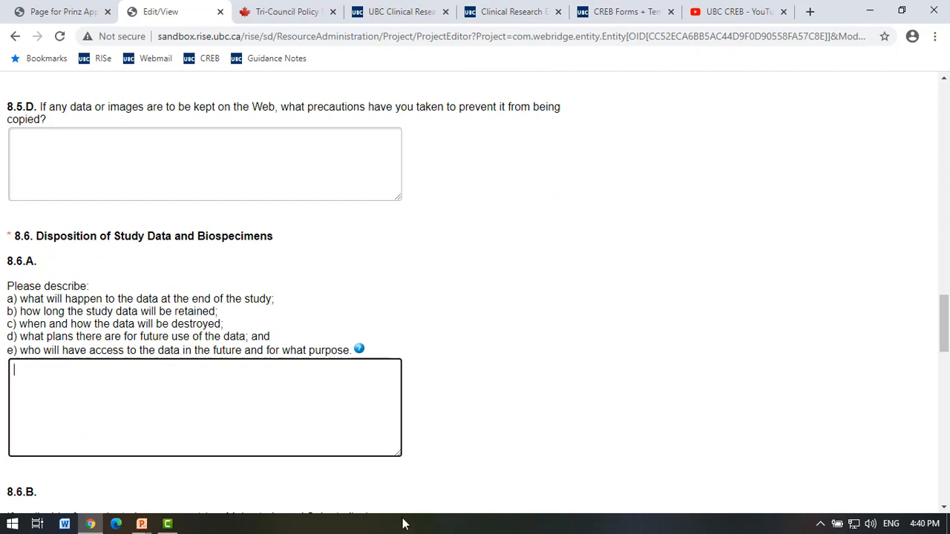
Answer 8.6.A: UBC requires data be stored a minimum of 5 years after publication or presentation.
text(-UBC requirement )
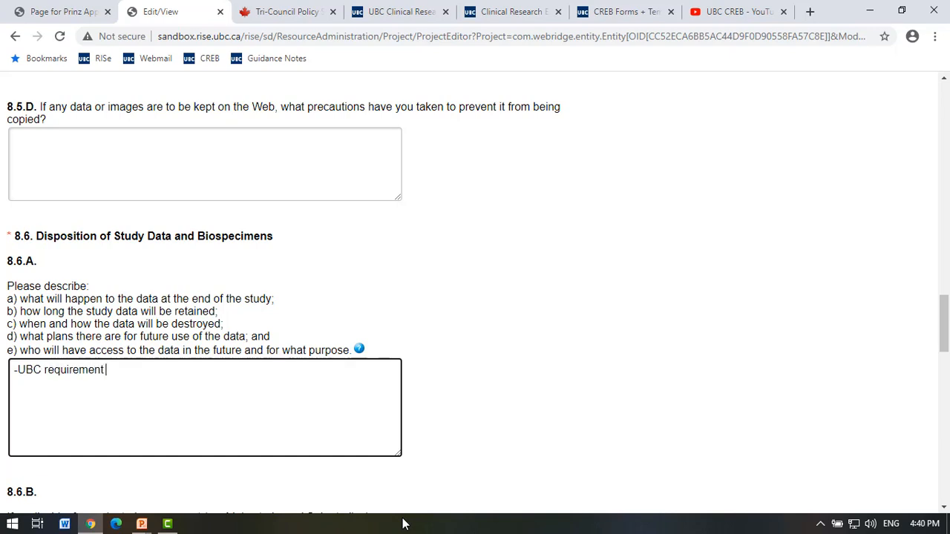
text(that data will be store)
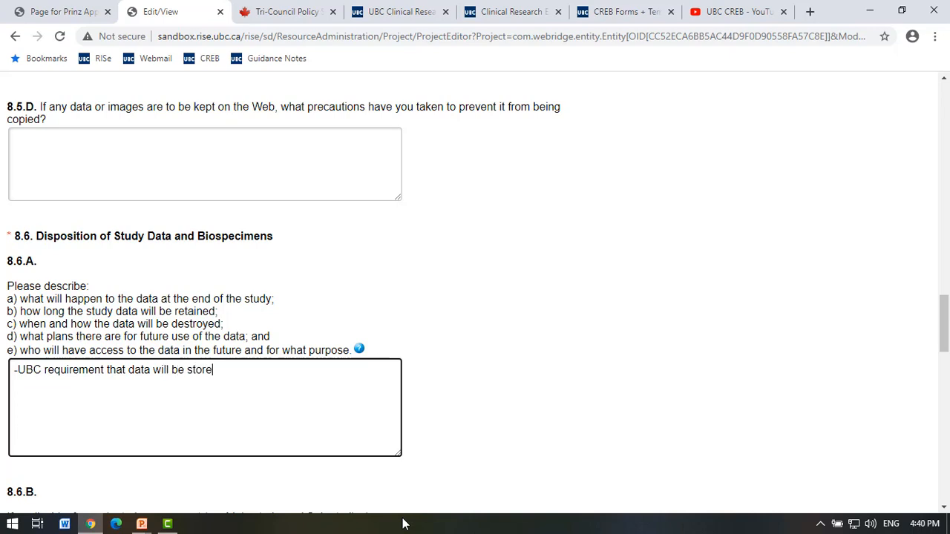
text(d for a minni)
key(BackSpace)
key(BackSpace)
text(imum of )
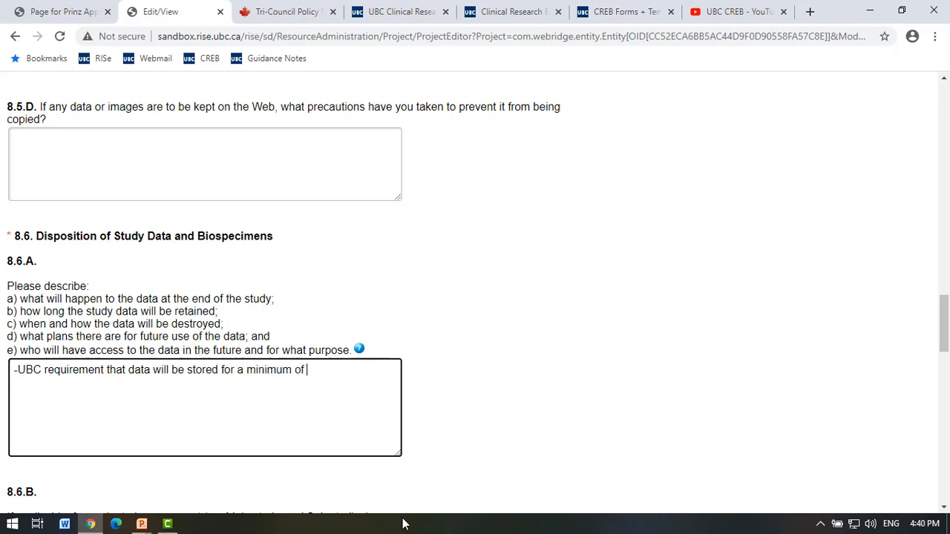
text(5 years after it has been pibl)
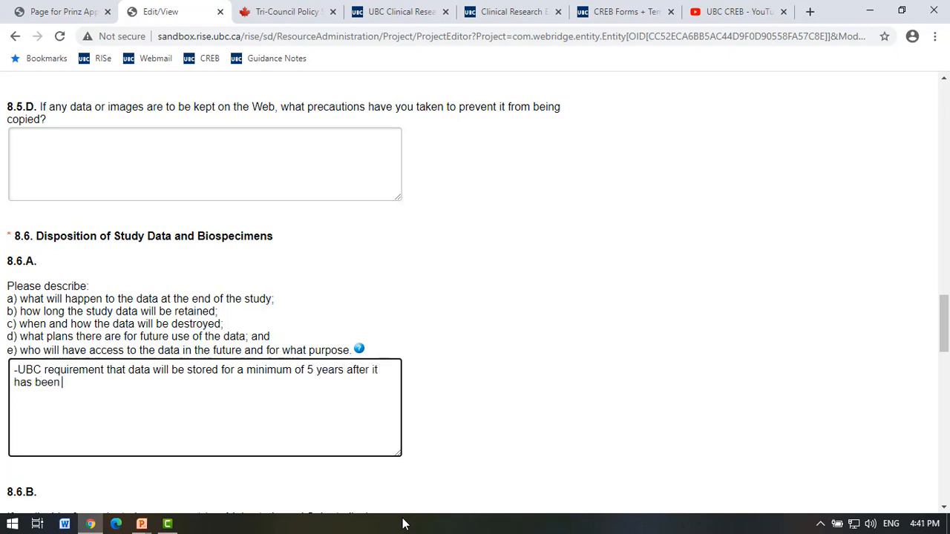
key(BackSpace)
key(BackSpace)
text(ublished or pre)
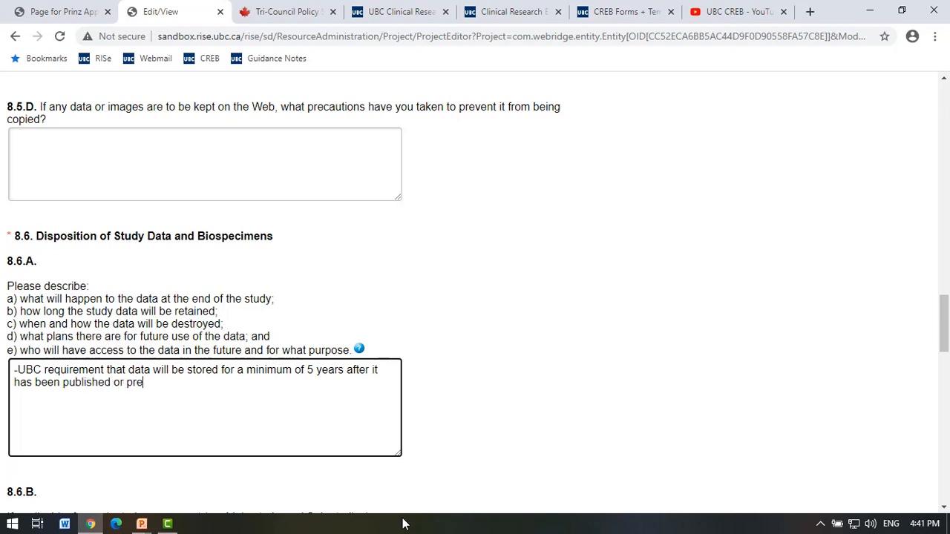
text(sented.)
scroll(290, 437, down, 2)
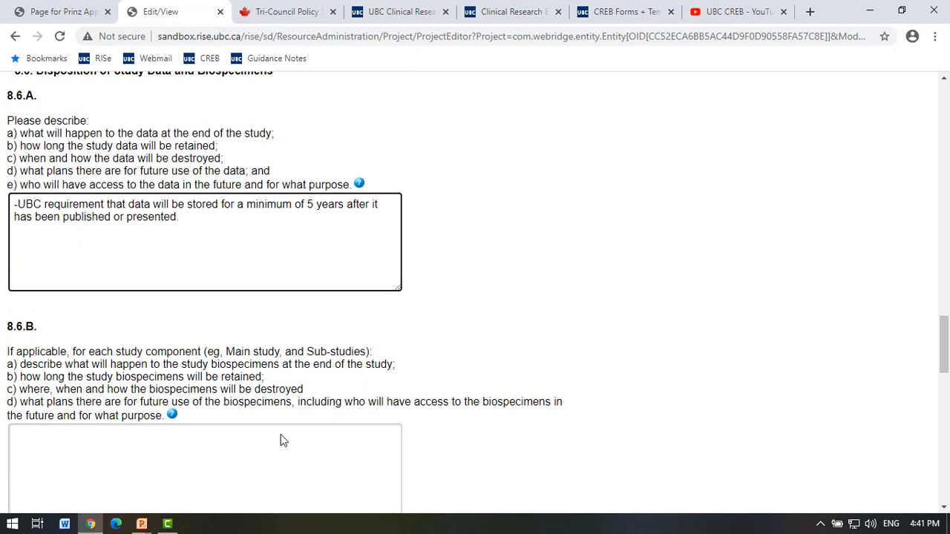
Answer Yes to 8.7.A on sending data outside the BC sites.
scroll(281, 440, down, 1)
click(165, 377)
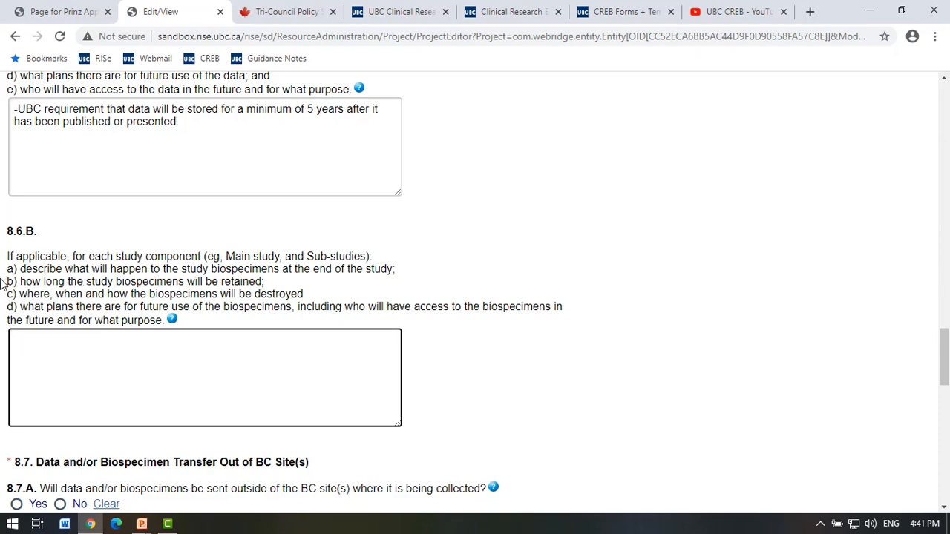
scroll(138, 398, down, 2)
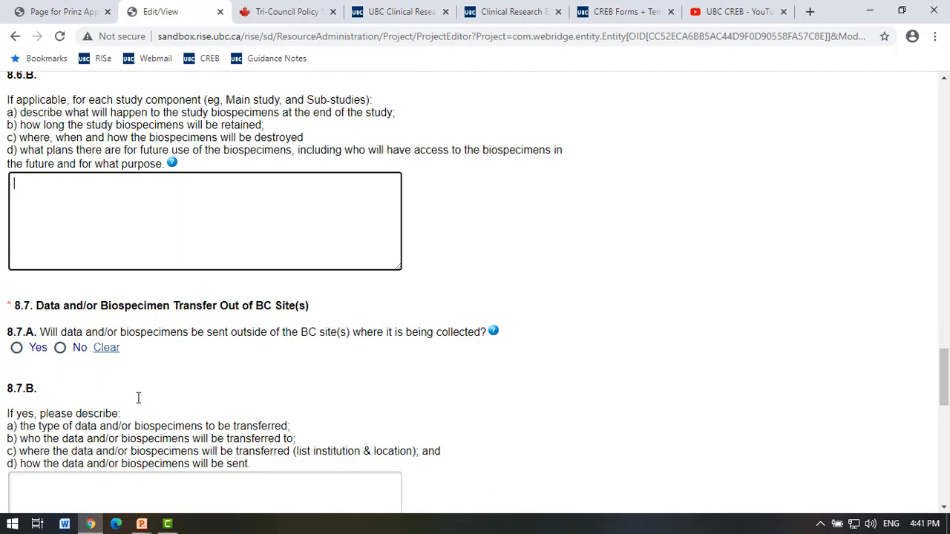
scroll(138, 398, down, 1)
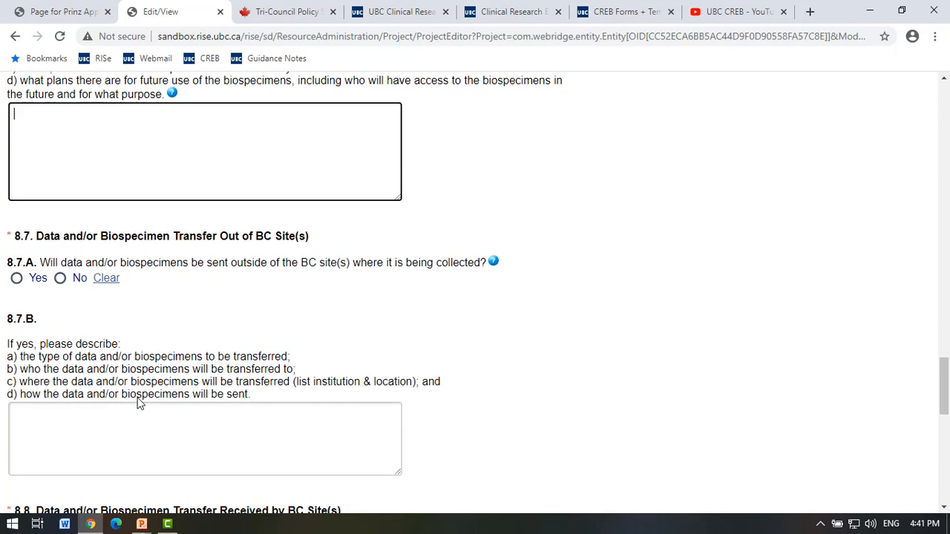
click(17, 281)
In 8.7.B, state data will be transferred to Mcgill via ftp under a named doctor's custody.
click(216, 461)
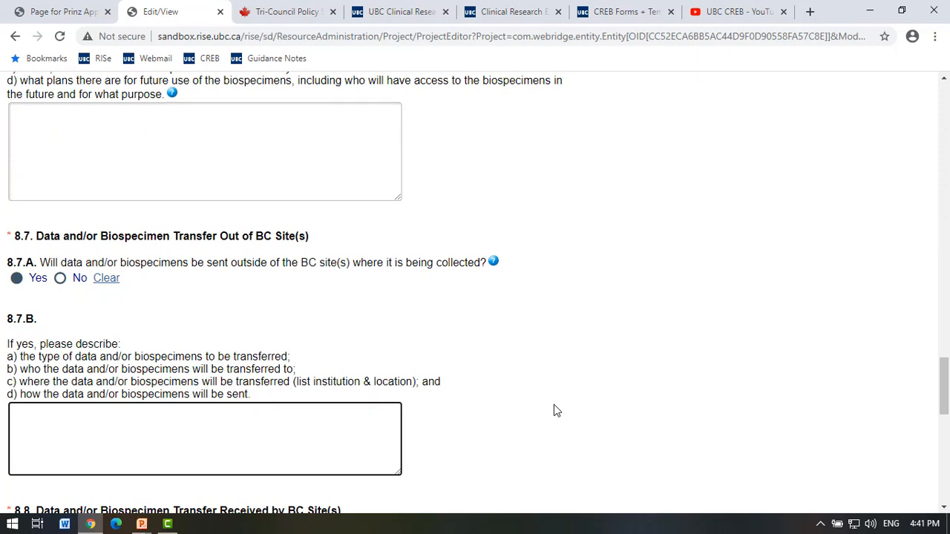
text(Data will be transferre)
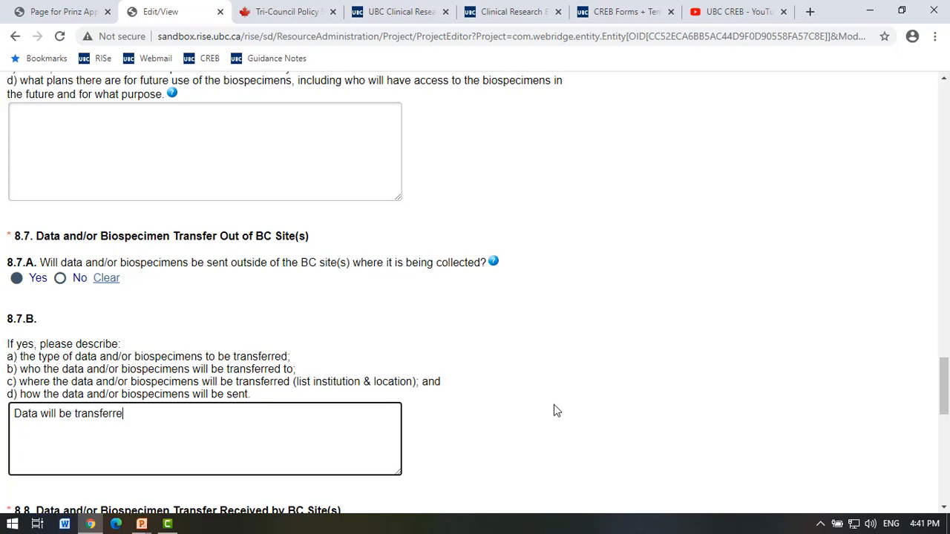
text(d to Mcgill via )
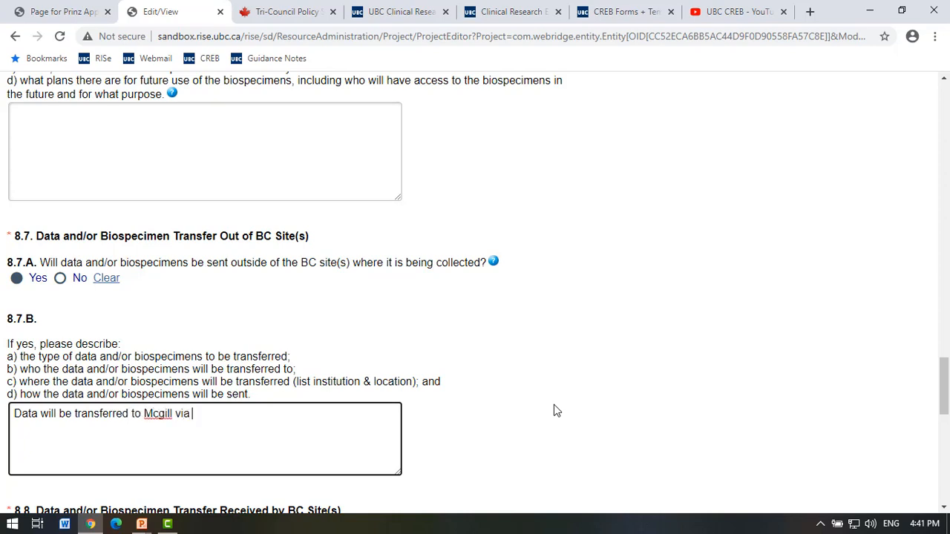
text(ftp)
text(Dr. )
text(I)
text(Jee)
key(BackSpace)
key(BackSpace)
key(BackSpace)
key(BackSpace)
text(under the co)
text(ulo)
key(BackSpace)
key(BackSpace)
text(stody )
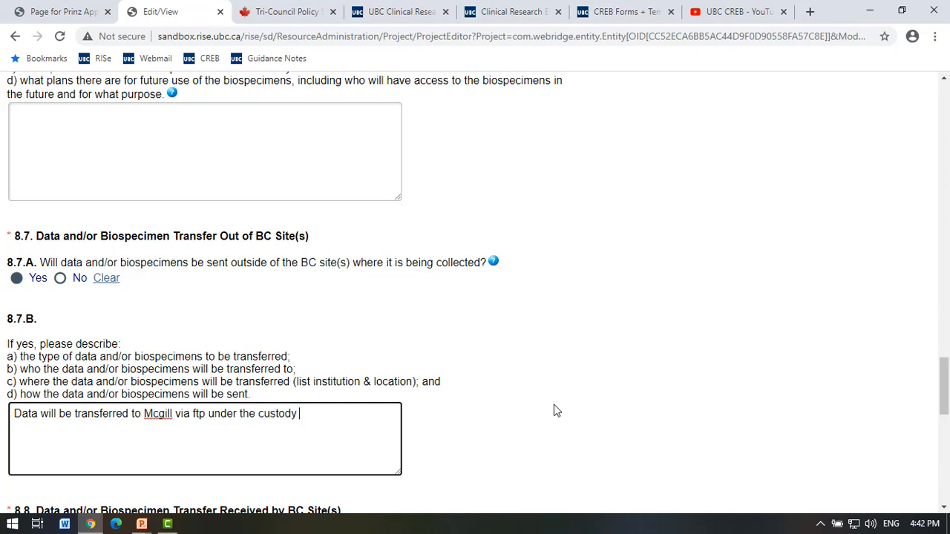
text(of Dr Jee)
scroll(201, 418, down, 3)
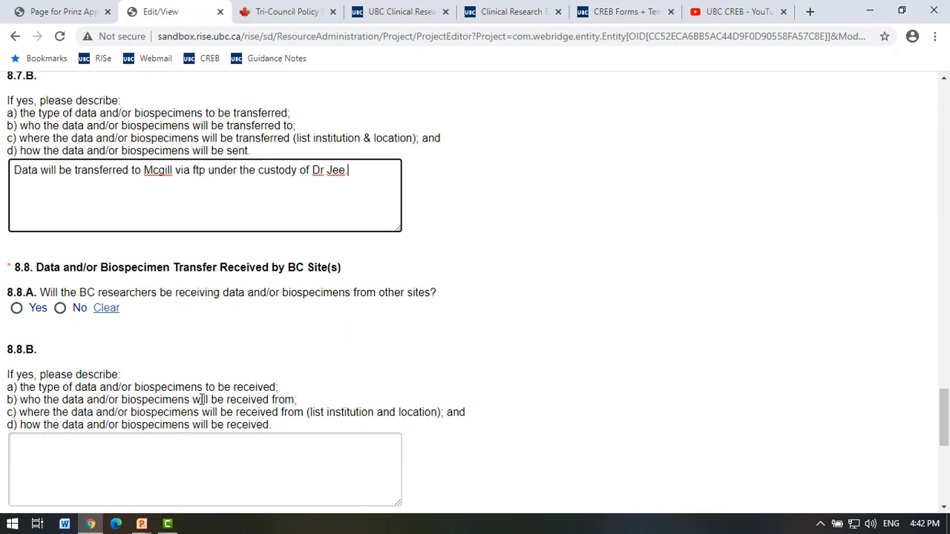
scroll(201, 400, down, 1)
Answer No to 8.8.A receiving data and 8.9.A data linkage, then continue to section 9.
click(60, 237)
scroll(385, 383, down, 1)
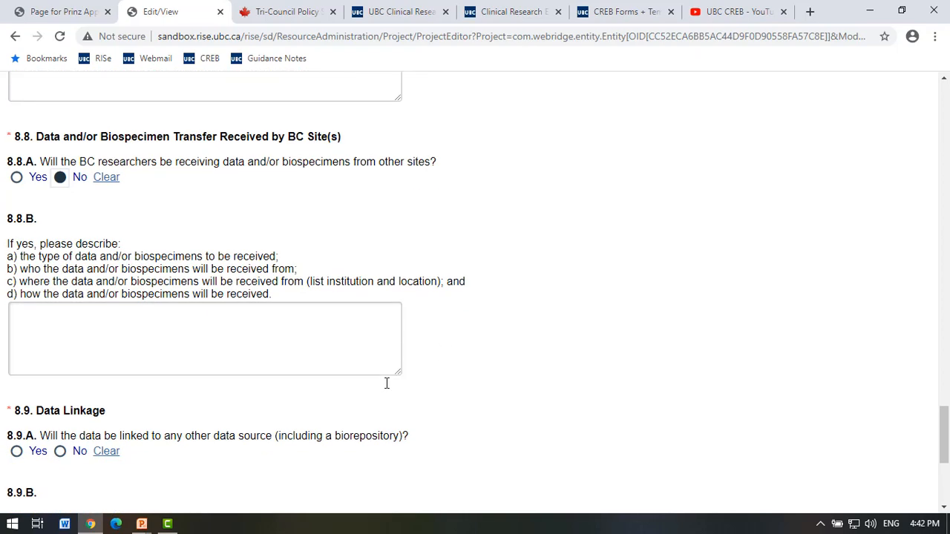
scroll(386, 383, down, 3)
click(60, 251)
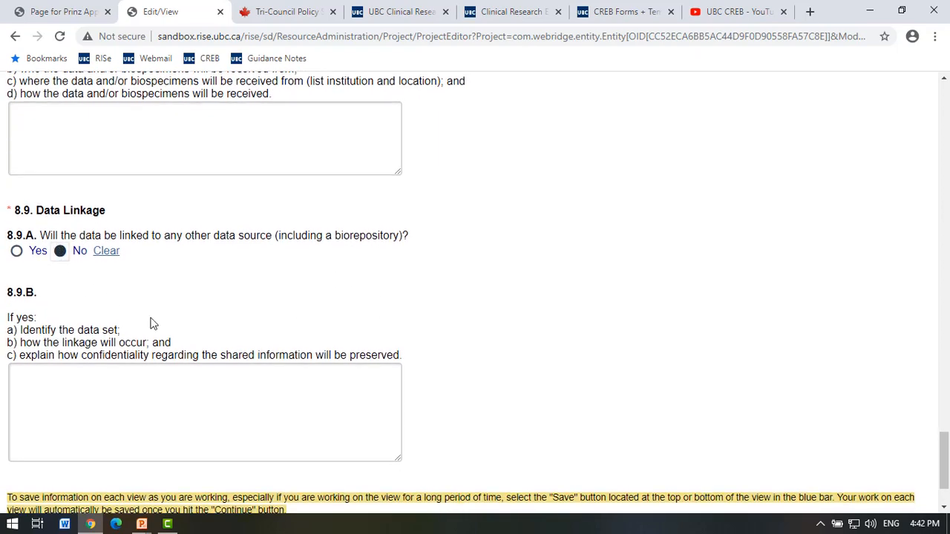
scroll(150, 323, down, 1)
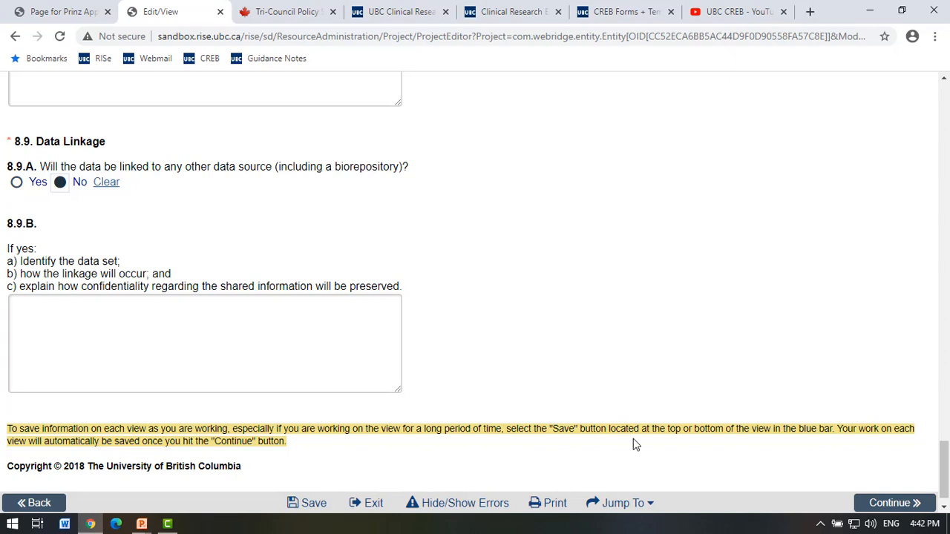
scroll(649, 444, down, 1)
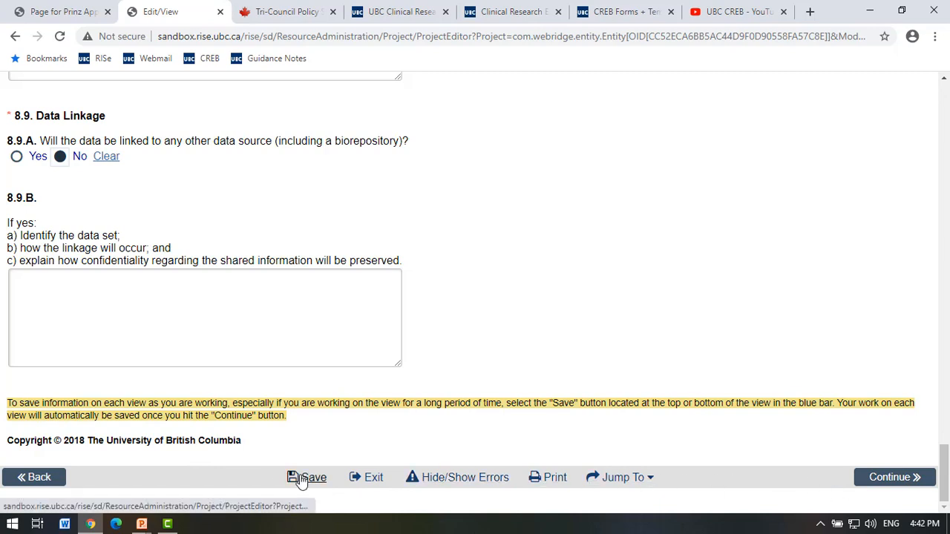
click(882, 481)
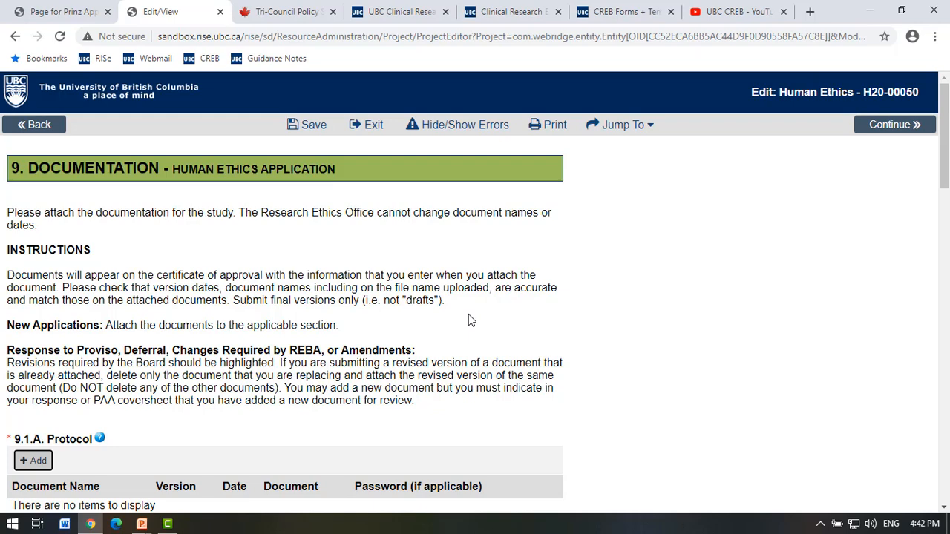
scroll(468, 320, down, 2)
scroll(469, 315, up, 2)
scroll(368, 279, down, 1)
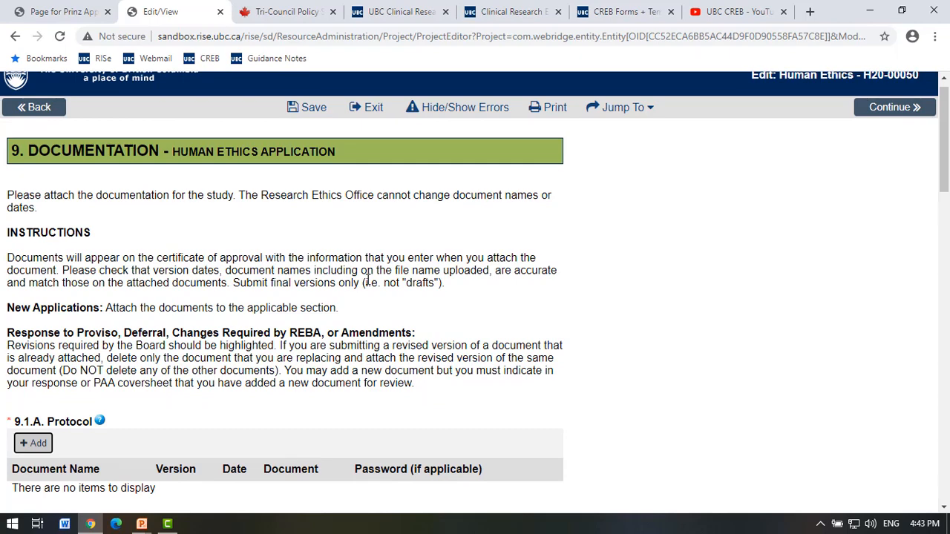
scroll(367, 280, down, 5)
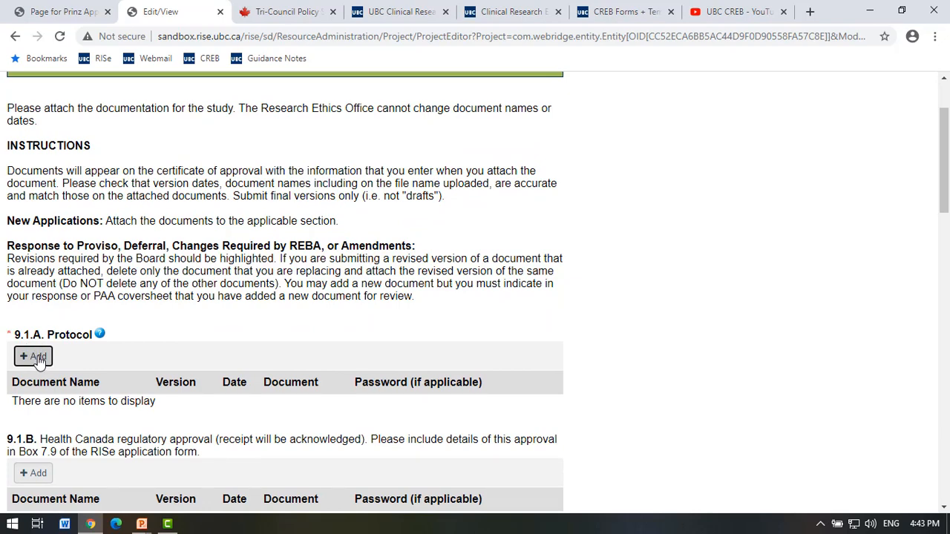
Add a 9.1.A Protocol document entry with version date October 15, 2020.
click(35, 357)
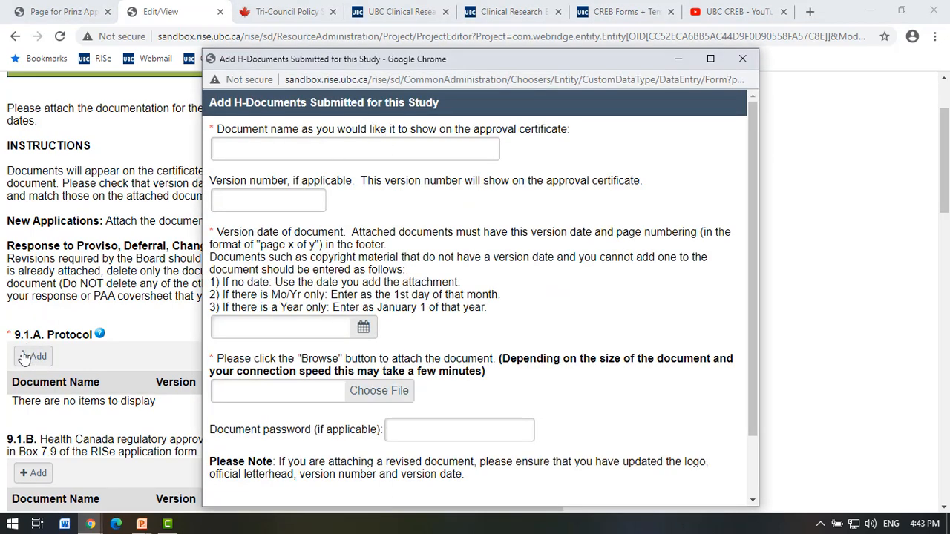
click(273, 148)
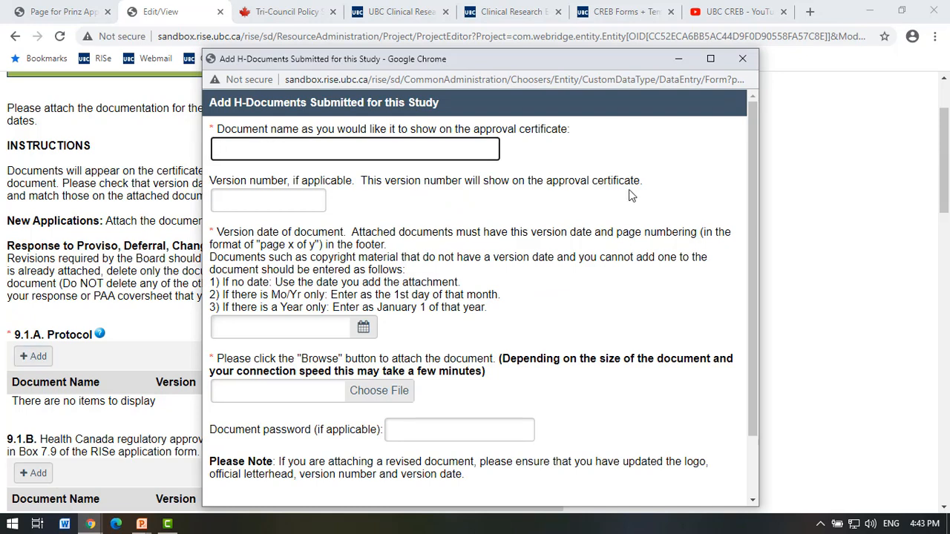
text(Protocol)
click(362, 330)
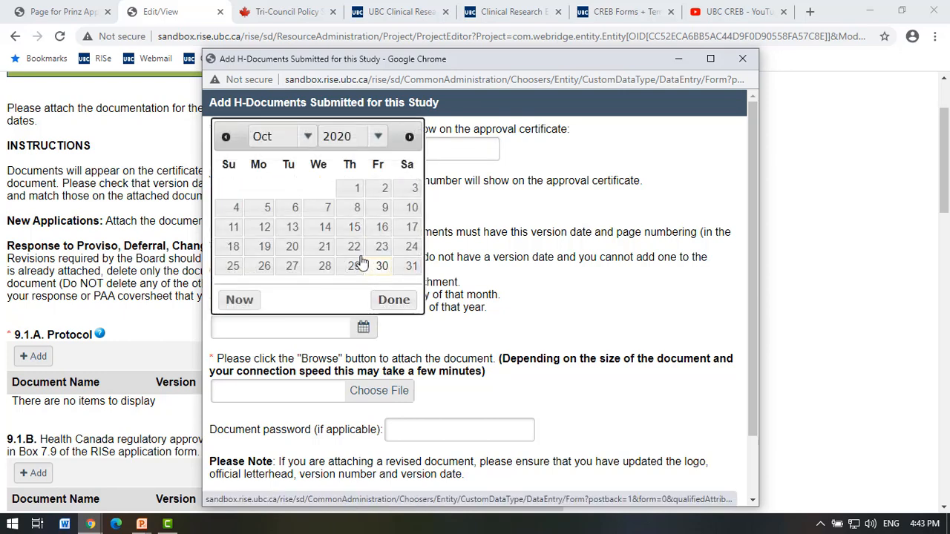
click(354, 227)
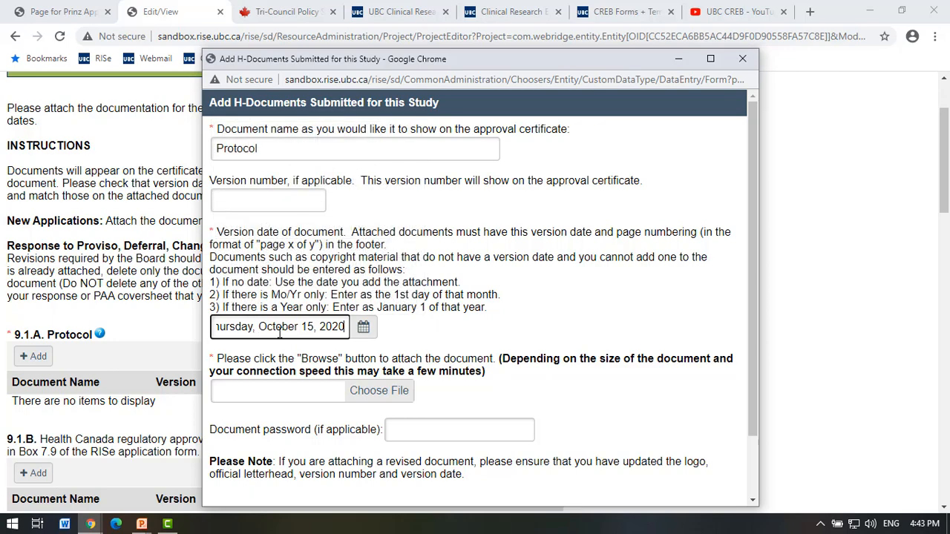
Attach the provisos wording document from Desktop > Work docs.
click(379, 391)
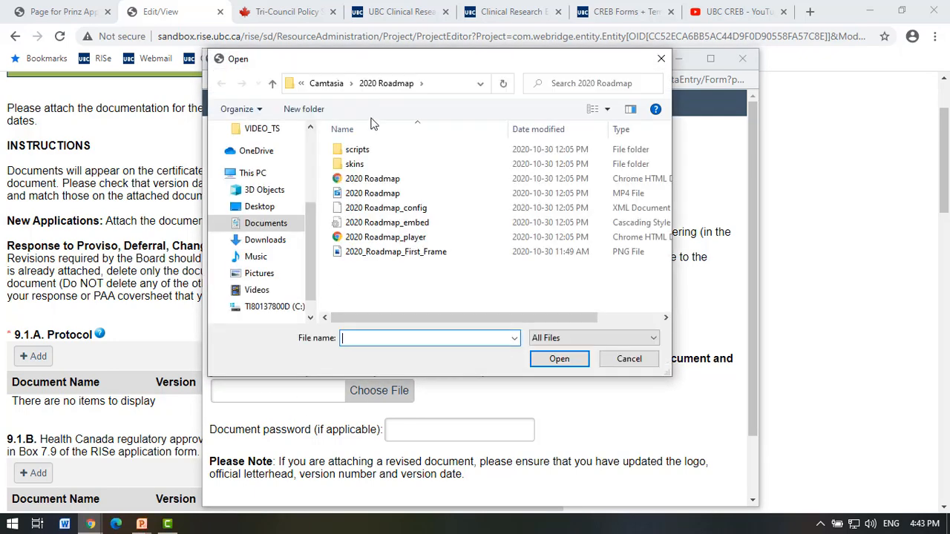
click(259, 207)
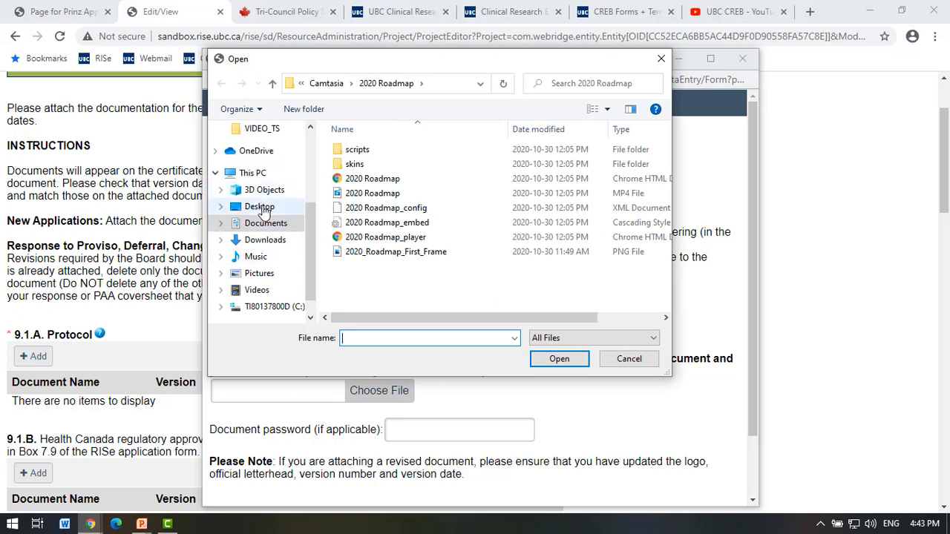
scroll(284, 257, down, 1)
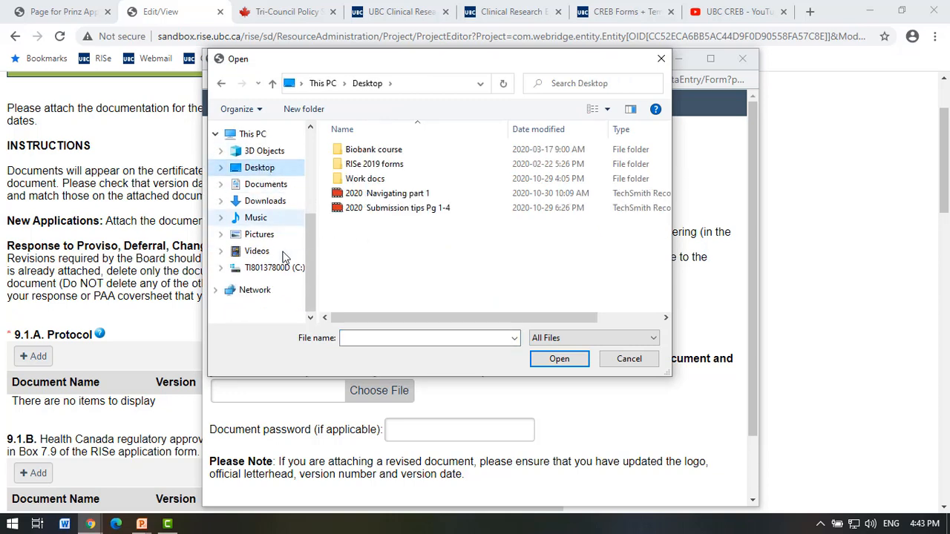
scroll(284, 256, up, 4)
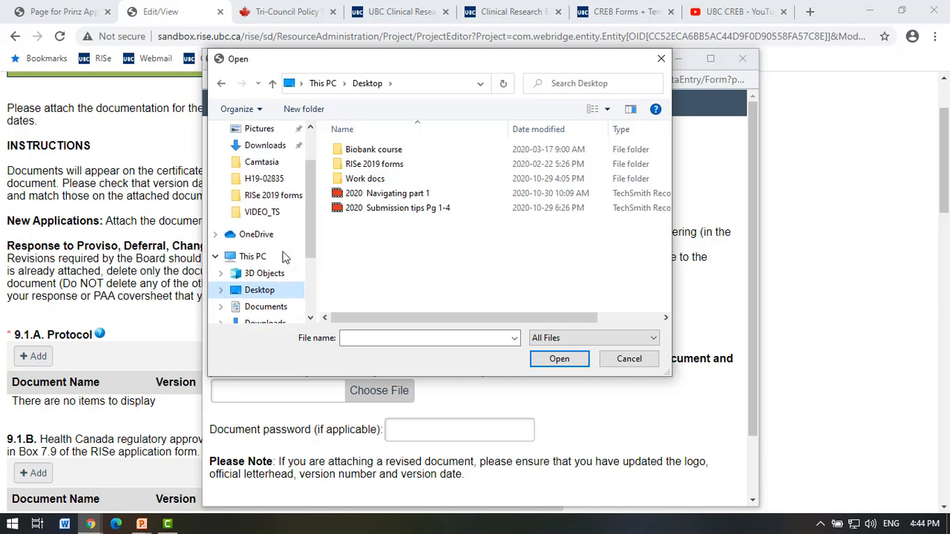
scroll(282, 256, down, 4)
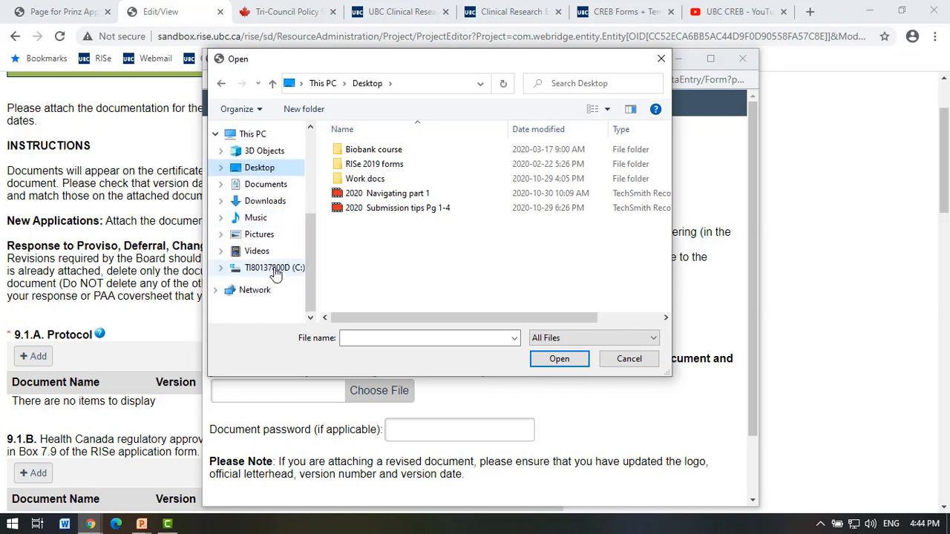
scroll(274, 273, up, 5)
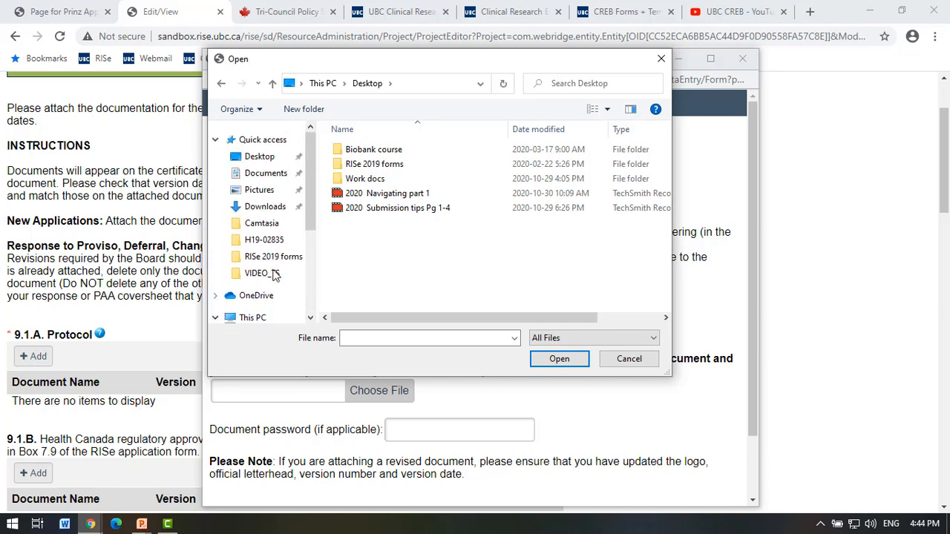
click(266, 157)
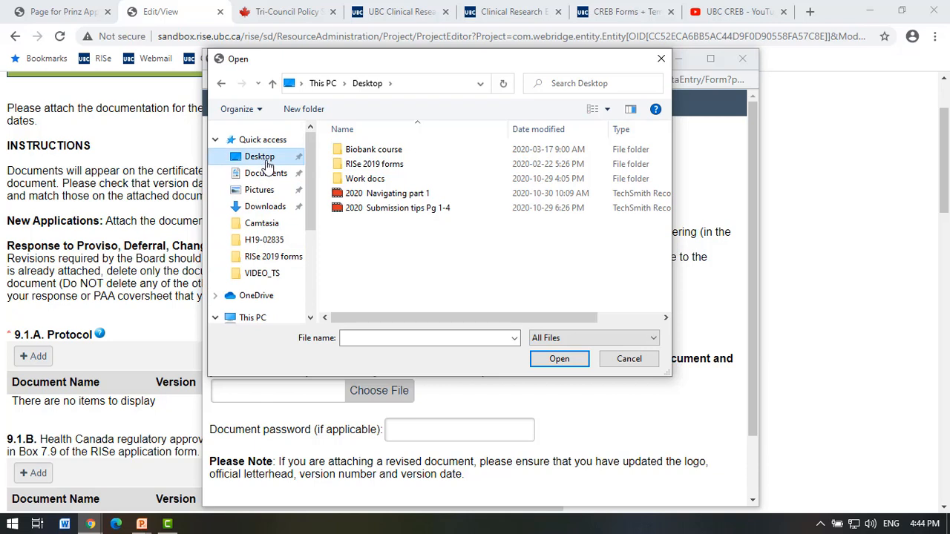
double_click(357, 181)
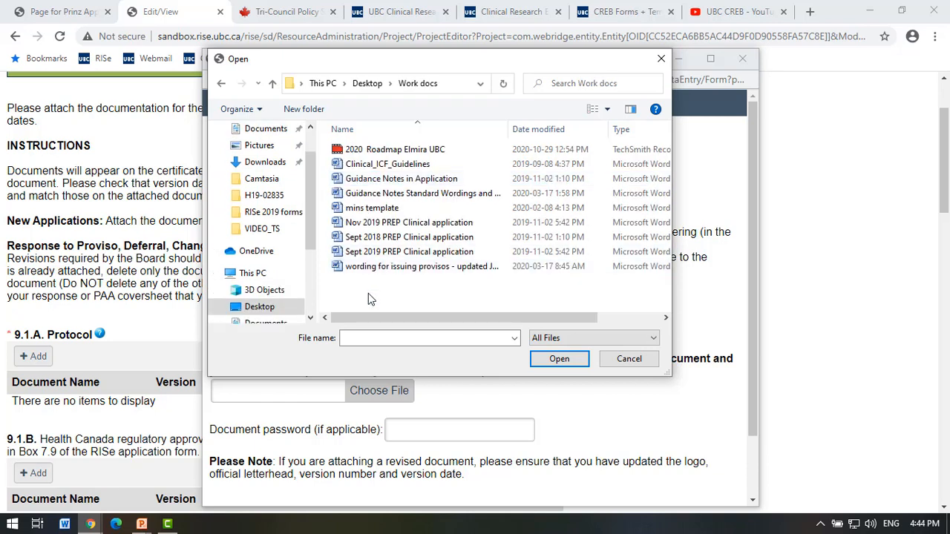
double_click(369, 266)
scroll(386, 383, down, 2)
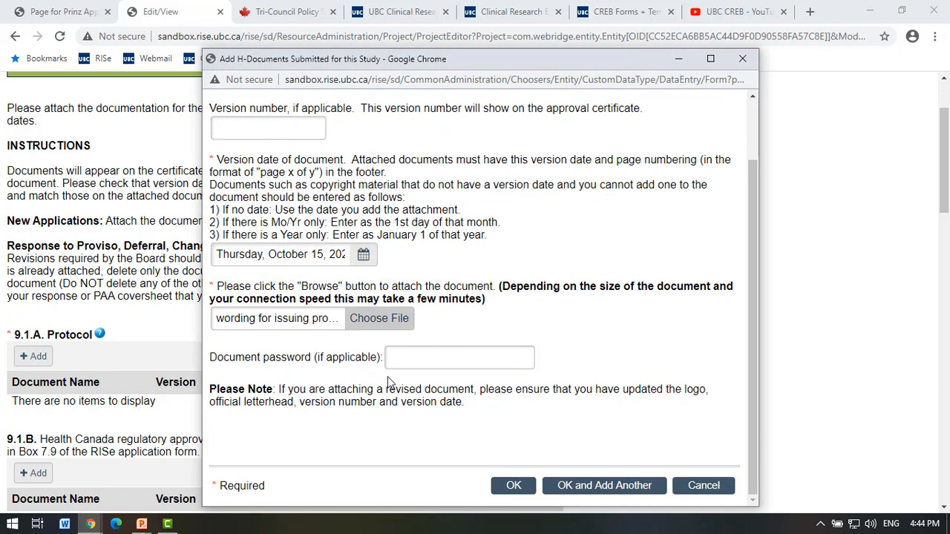
scroll(388, 380, up, 1)
scroll(388, 378, down, 1)
Save the Protocol entry dated October 15, 2020 under 9.1.A; dismiss the empty 9.2 add window.
click(519, 486)
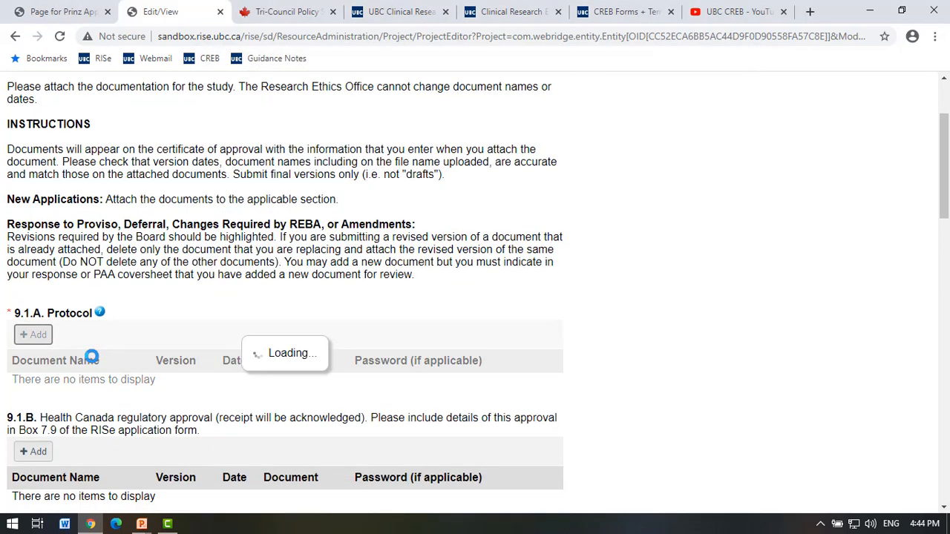
scroll(92, 359, down, 3)
scroll(92, 359, down, 2)
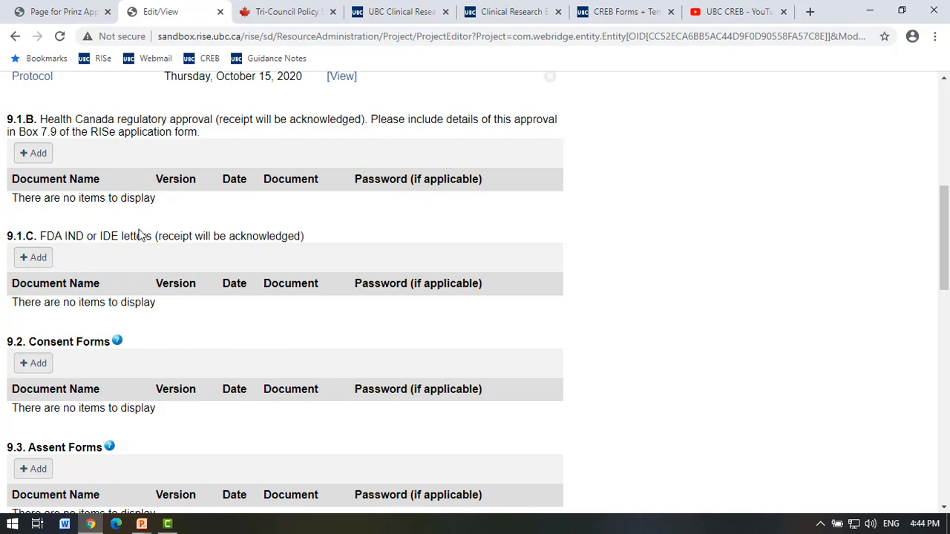
scroll(130, 327, down, 1)
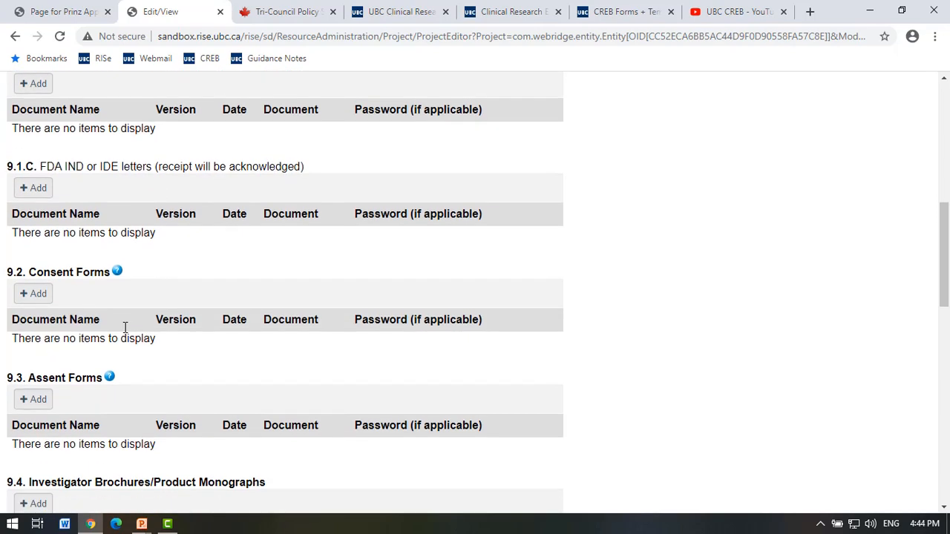
click(42, 298)
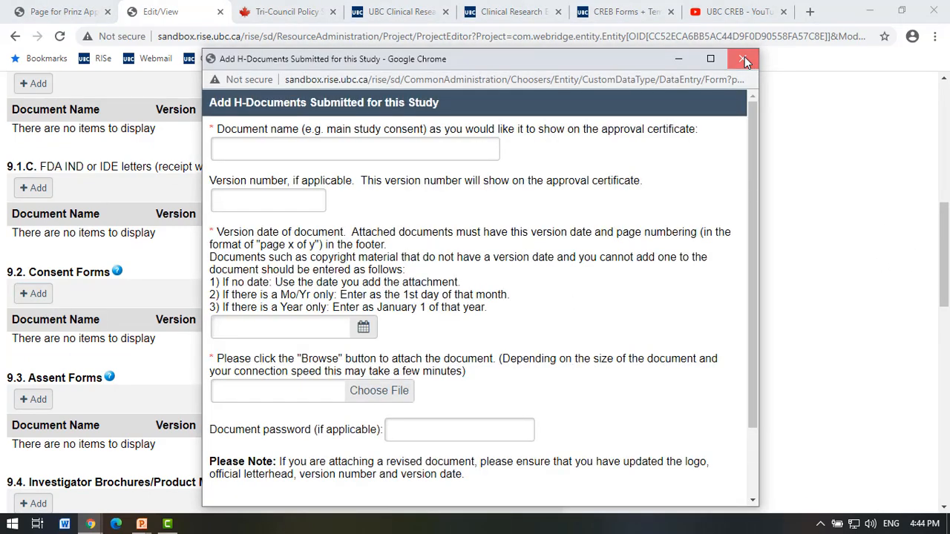
click(742, 58)
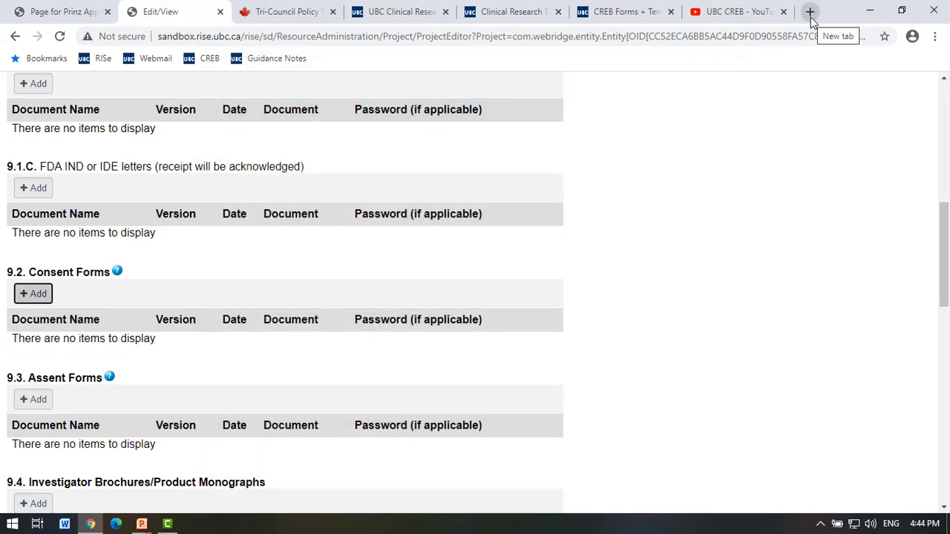
Download and open the Minimal risk Consent form Template from the CREB Forms + Templates guidance page.
click(397, 20)
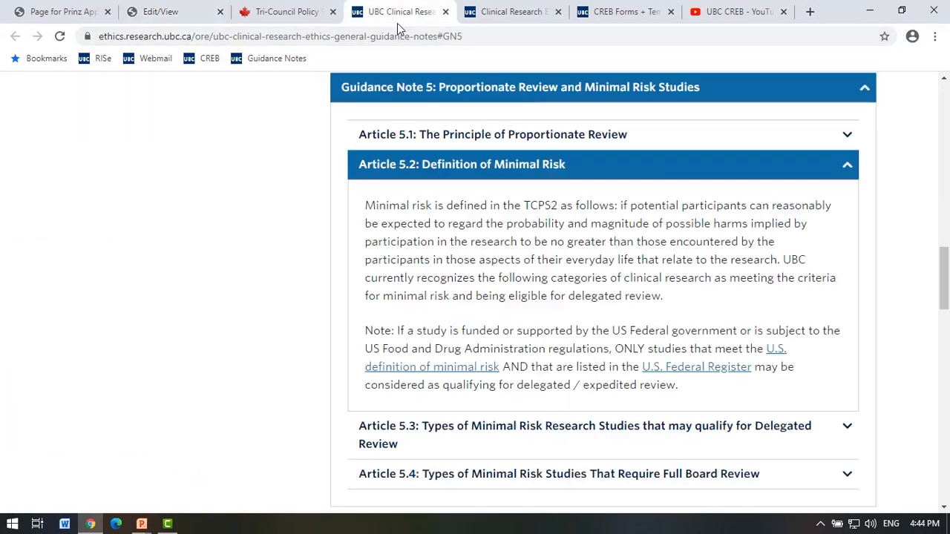
scroll(544, 281, up, 15)
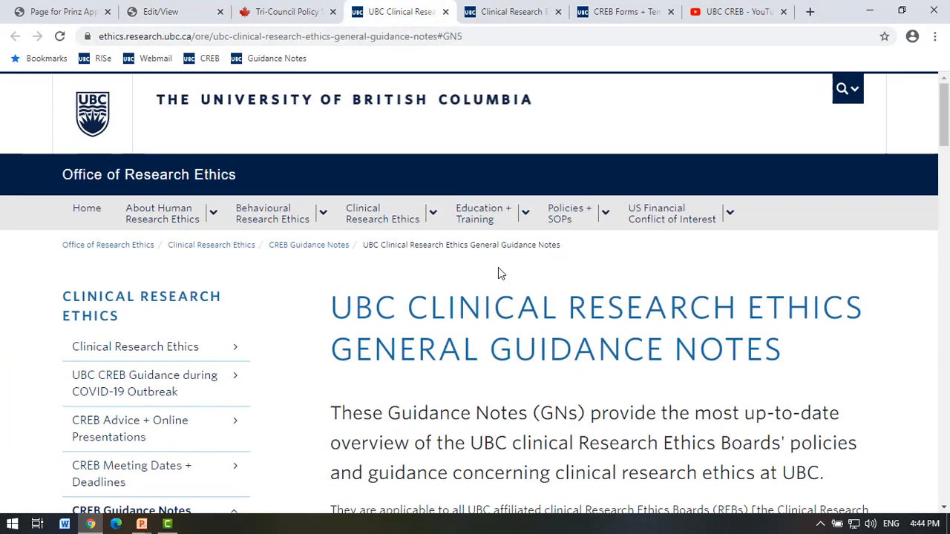
scroll(296, 229, down, 2)
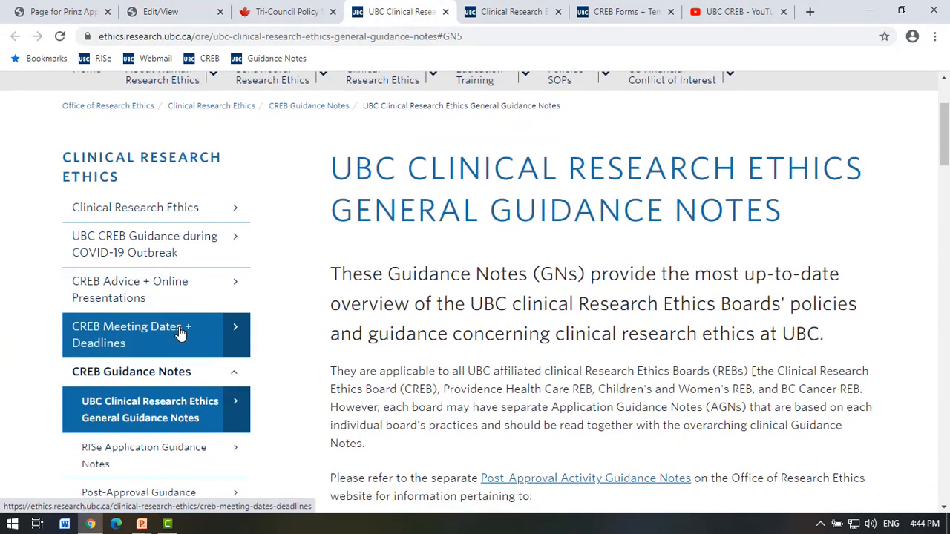
scroll(180, 334, down, 2)
click(176, 363)
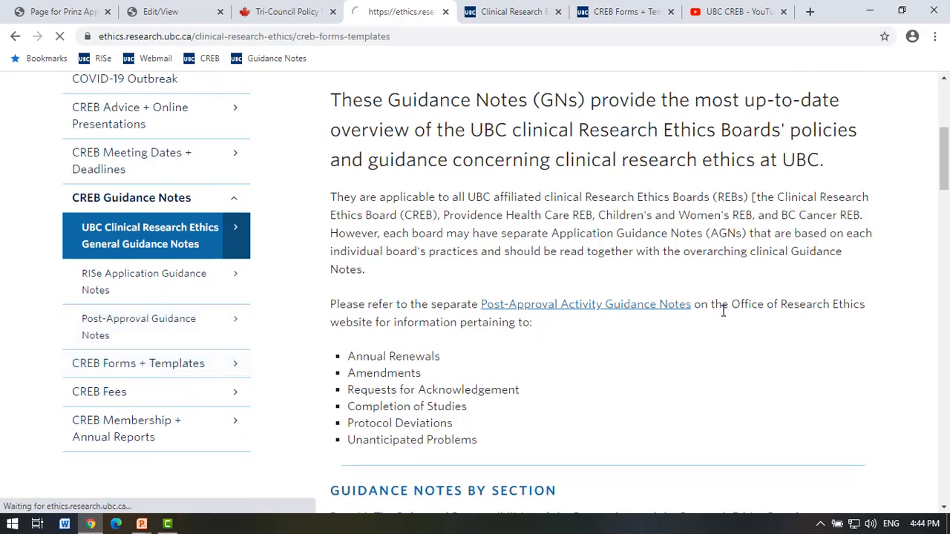
scroll(720, 307, down, 2)
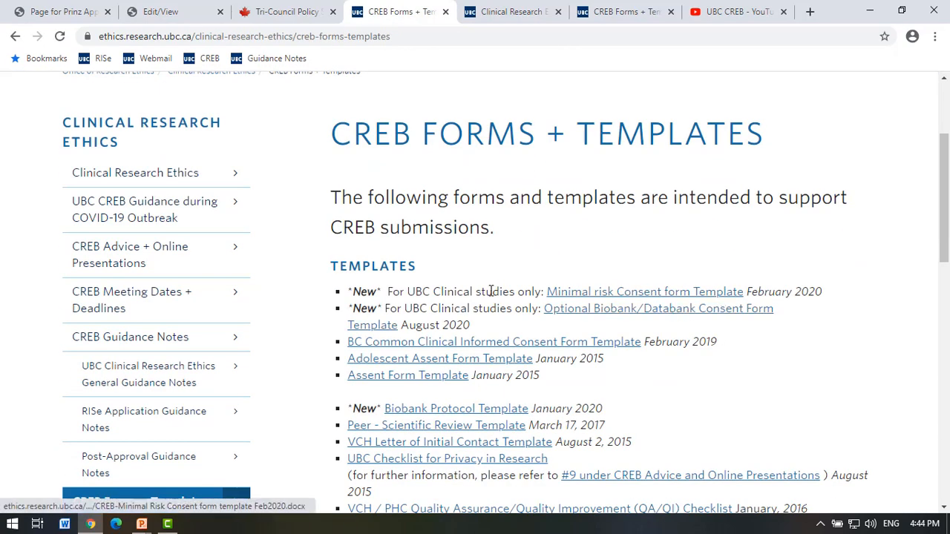
click(651, 294)
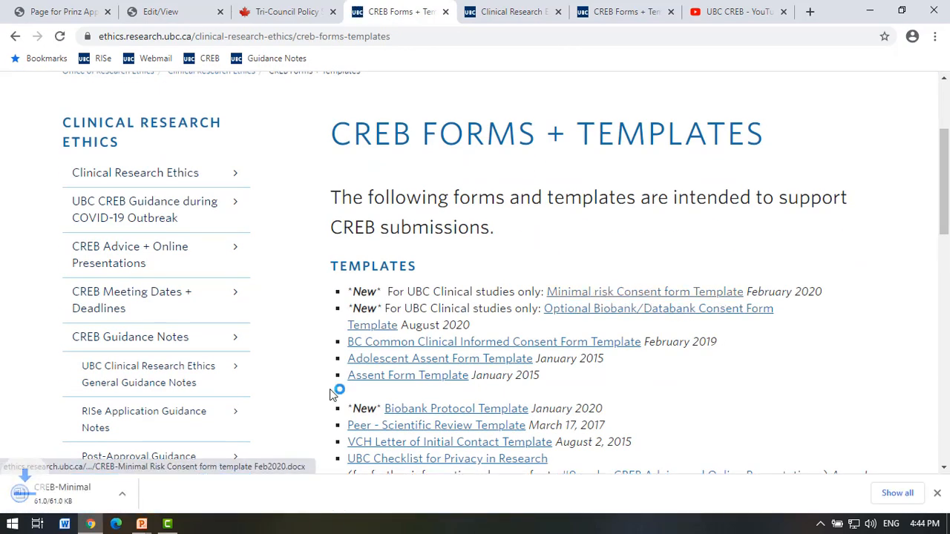
click(128, 492)
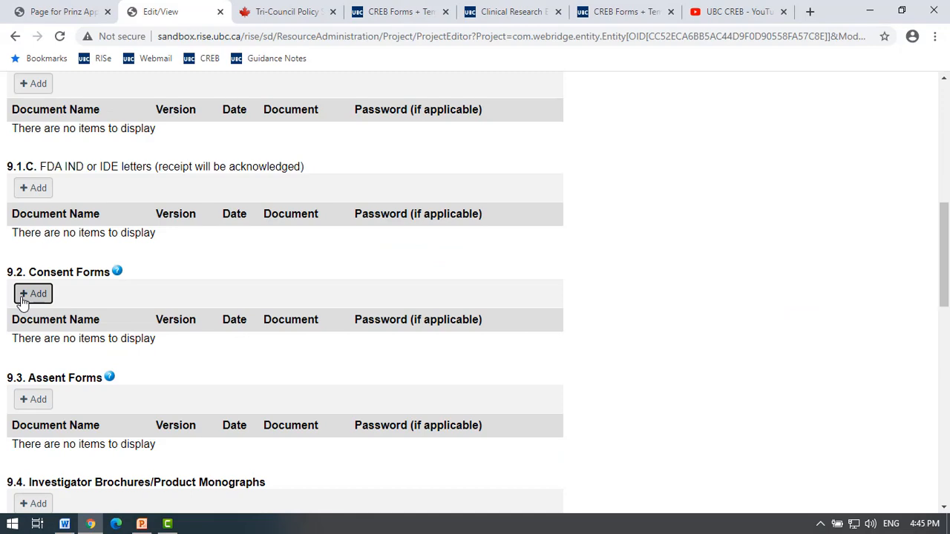
click(36, 296)
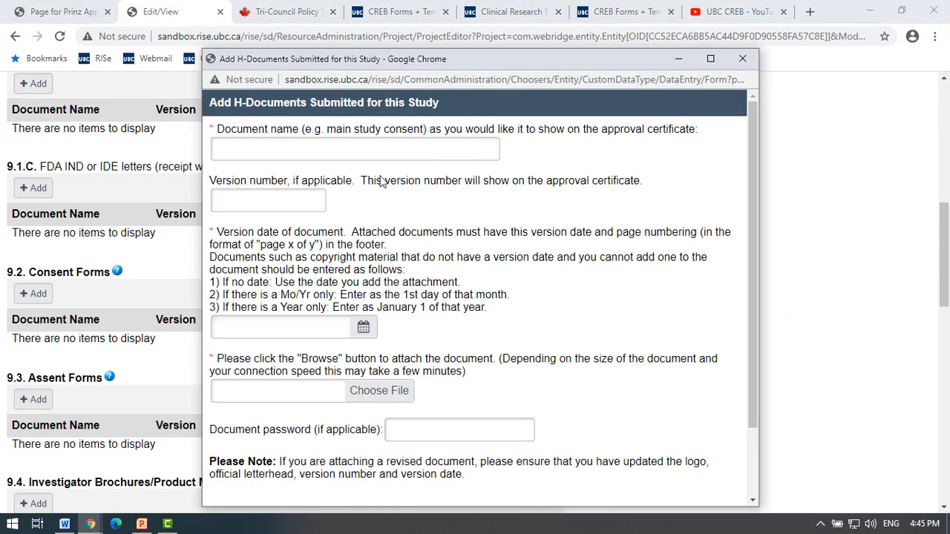
Name the 9.2 document 'Consent form' and attach the minimal risk consent template from Downloads.
click(377, 145)
text(Consent form)
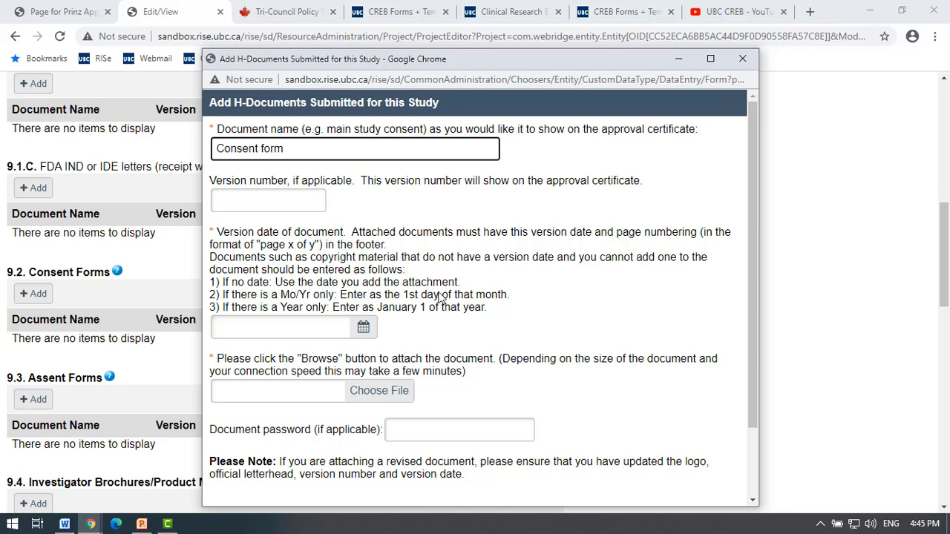
click(363, 328)
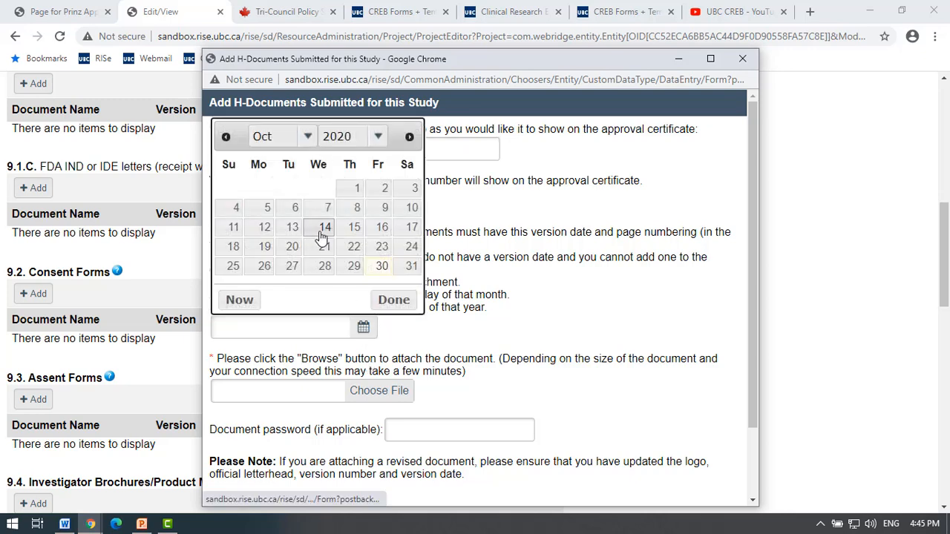
click(475, 318)
click(377, 392)
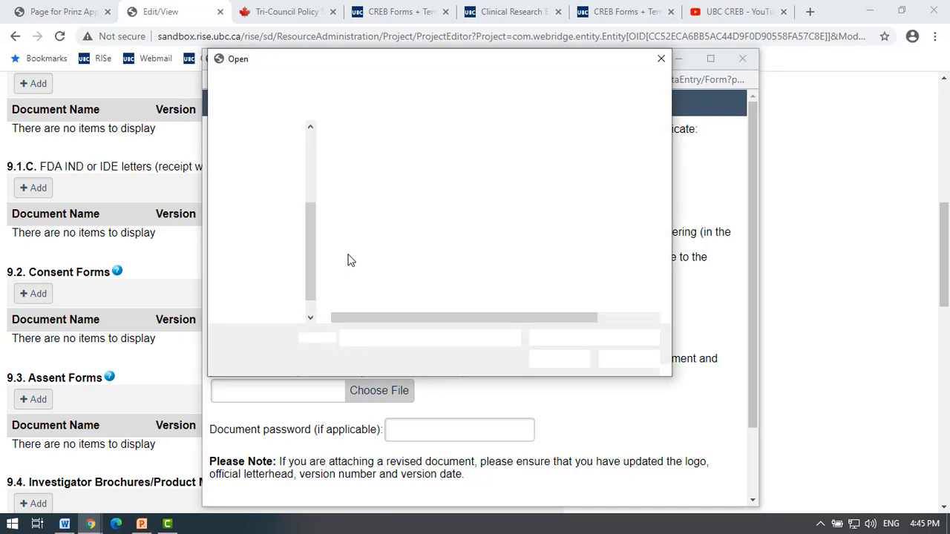
drag(313, 260, 317, 235)
scroll(265, 162, up, 2)
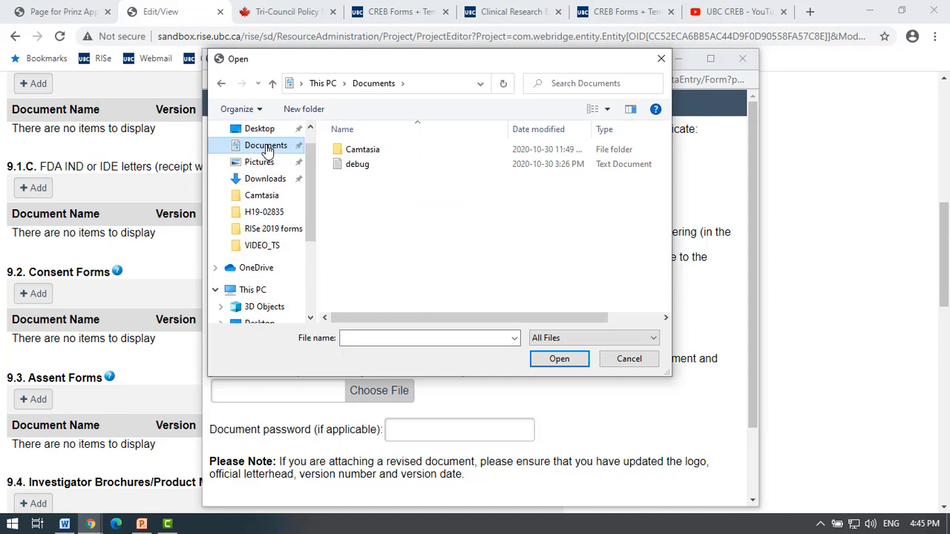
click(266, 179)
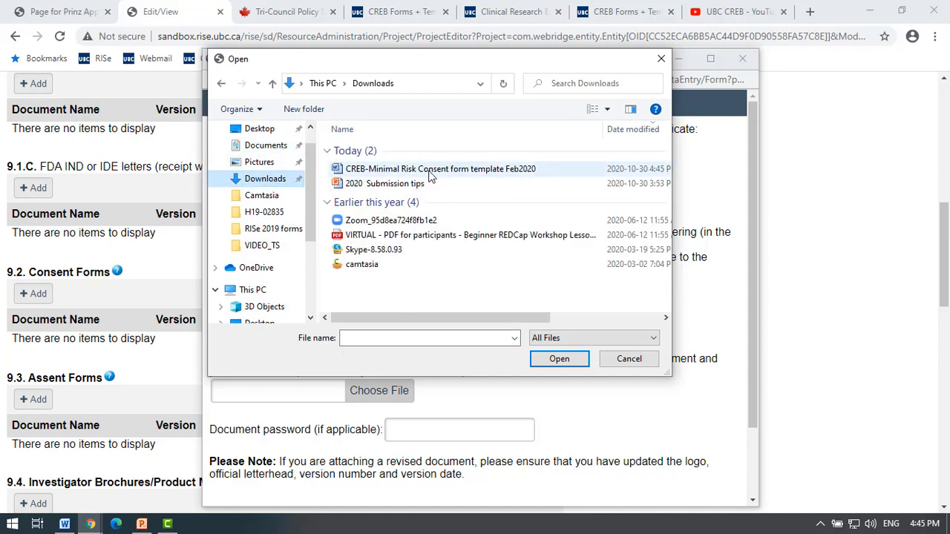
double_click(429, 170)
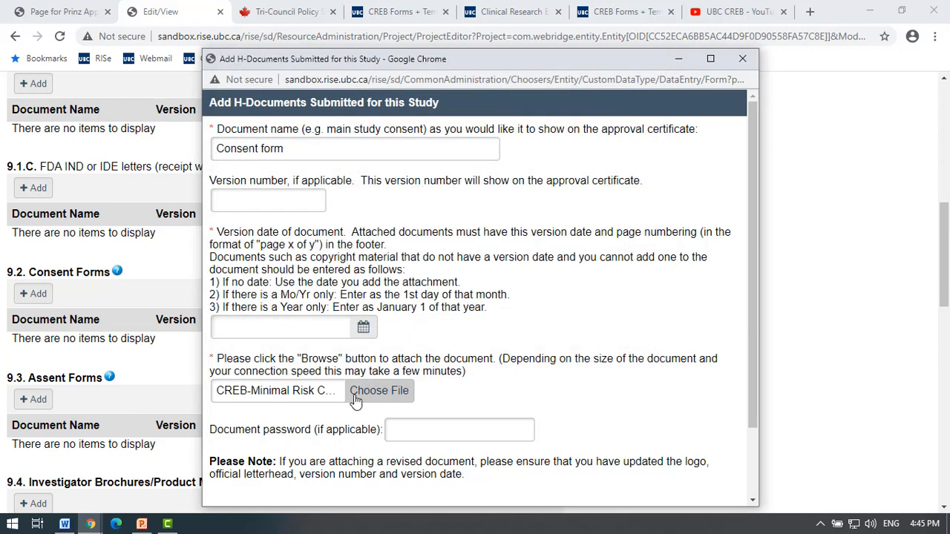
scroll(378, 399, down, 2)
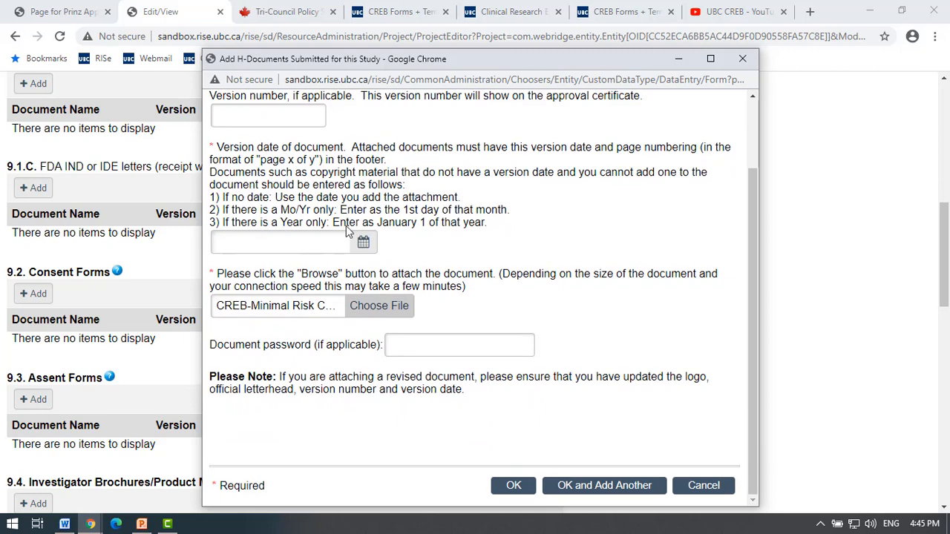
Set the version date to October 7, 2020 and save the Consent form entry.
click(363, 242)
click(307, 274)
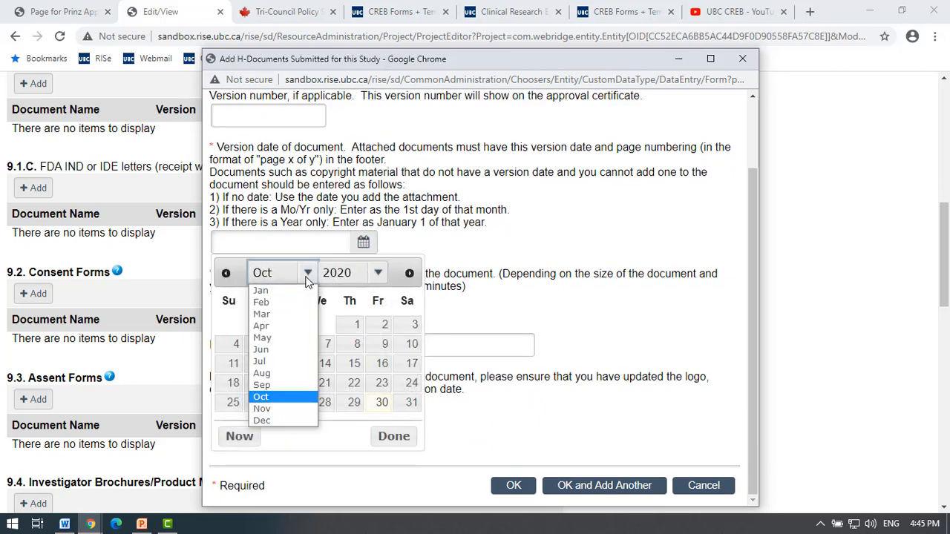
click(260, 302)
click(581, 317)
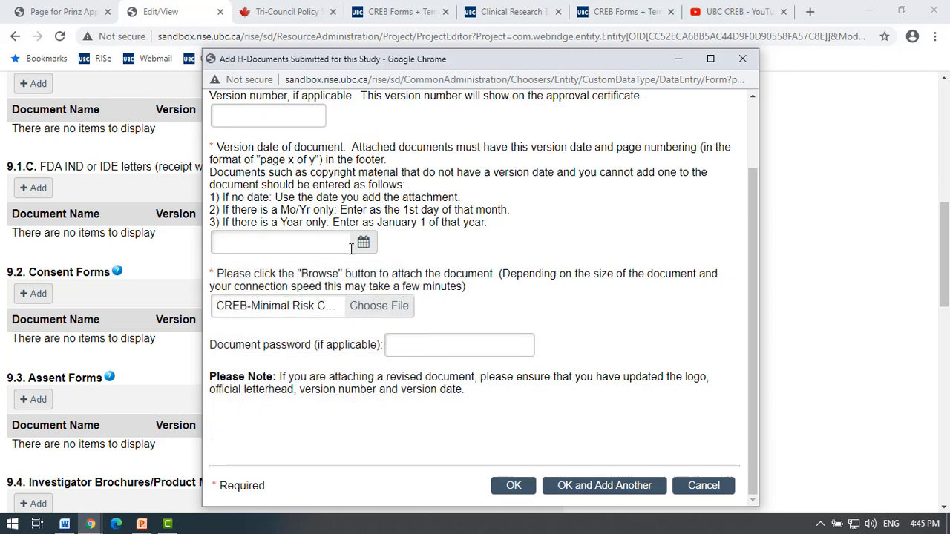
click(363, 242)
click(323, 349)
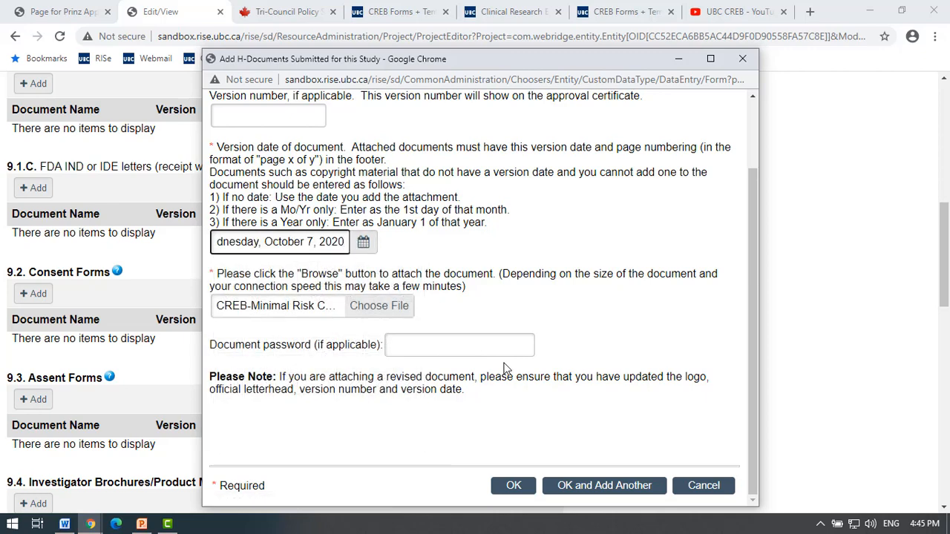
click(511, 485)
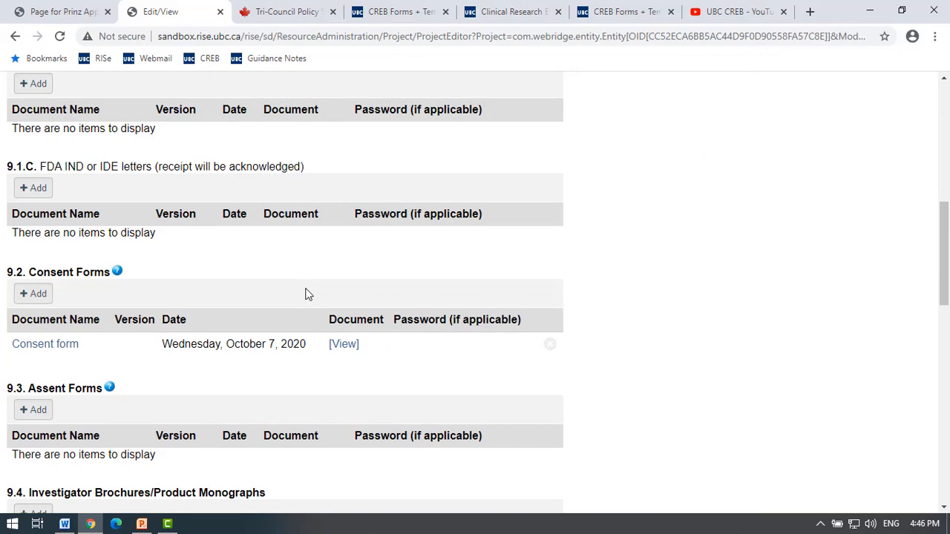
Download the attached consent form, check it in Word, then close Word.
click(348, 348)
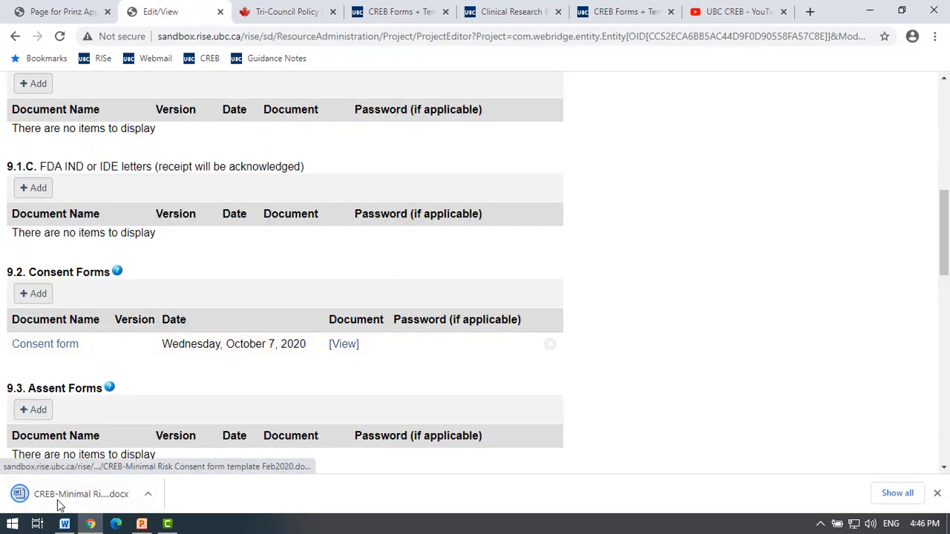
click(65, 491)
scroll(622, 284, down, 10)
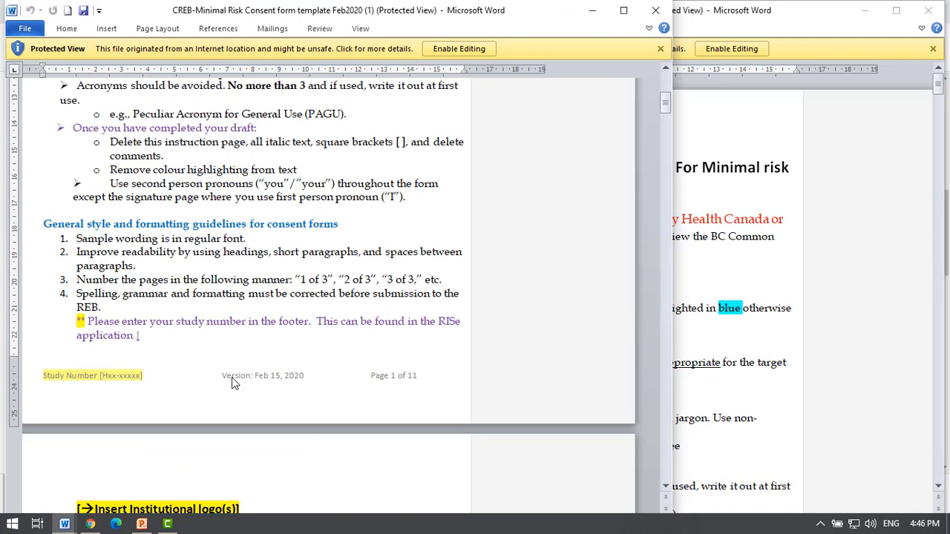
click(655, 11)
click(934, 8)
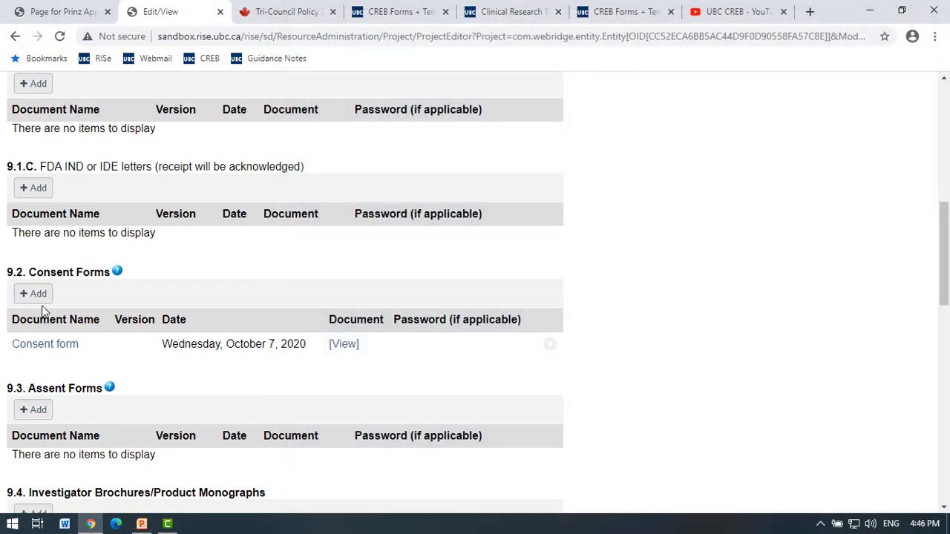
Delete the Consent form entry from 9.2 Consent Forms.
click(549, 344)
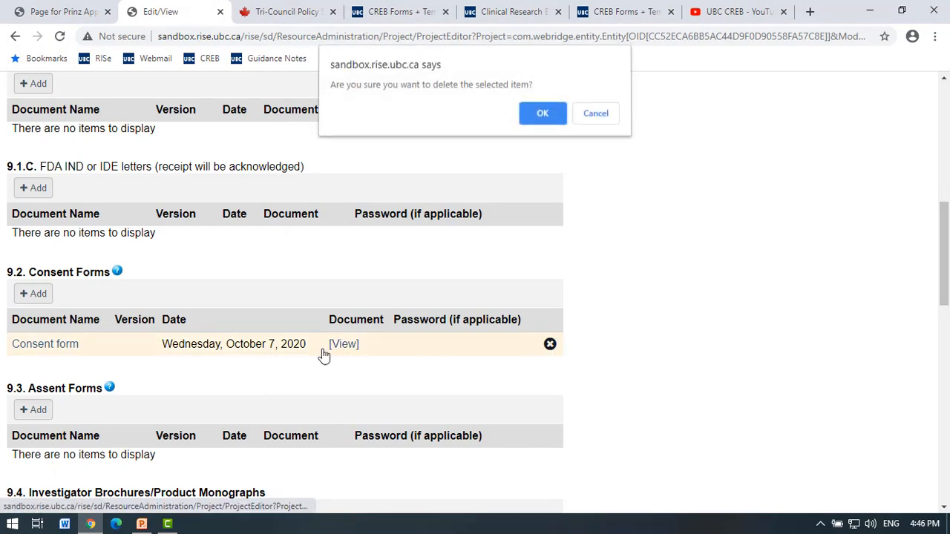
click(543, 115)
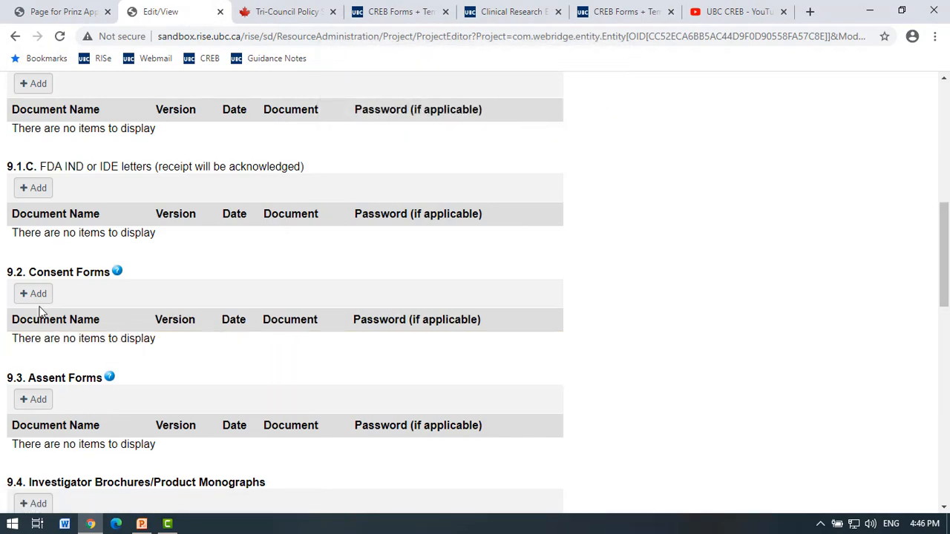
click(34, 296)
Name the new 9.2 document 'Consent form' with version date February 15, 2020.
click(334, 151)
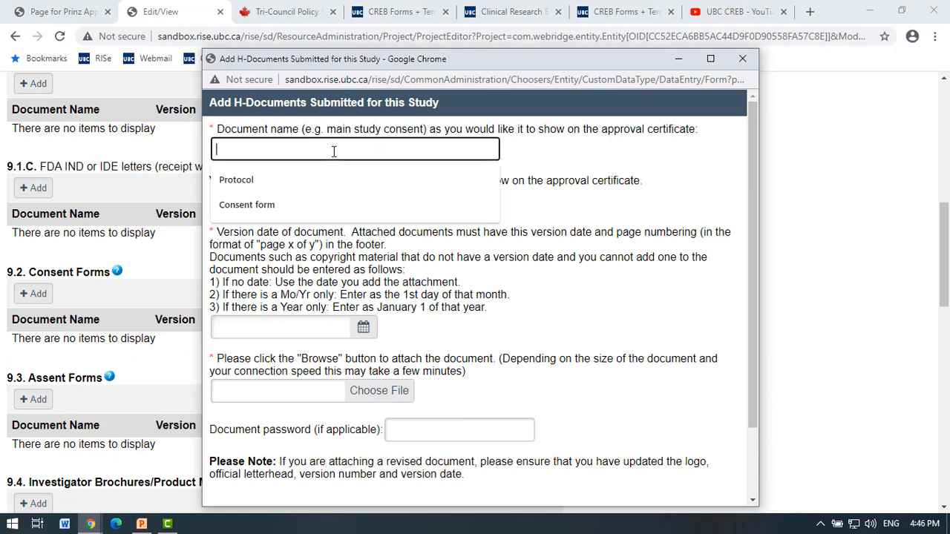
click(315, 205)
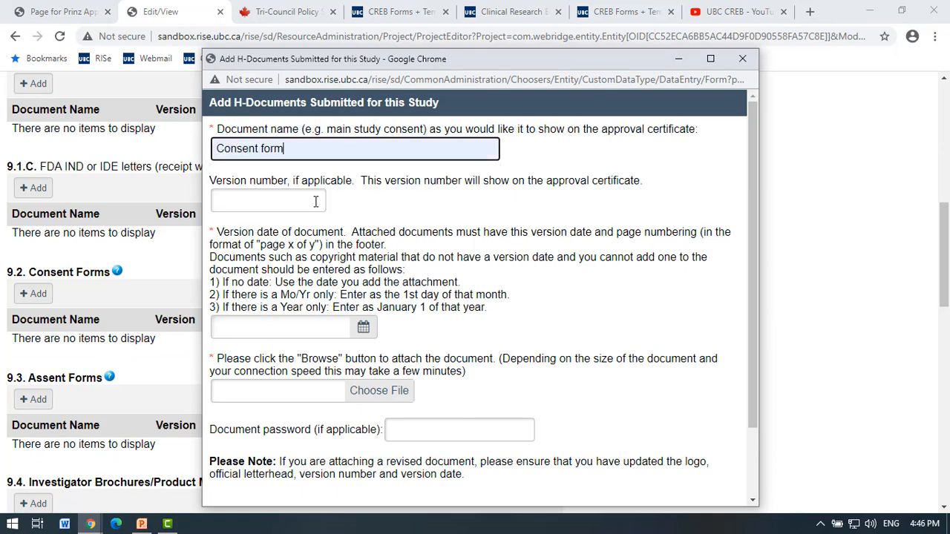
click(364, 328)
click(307, 138)
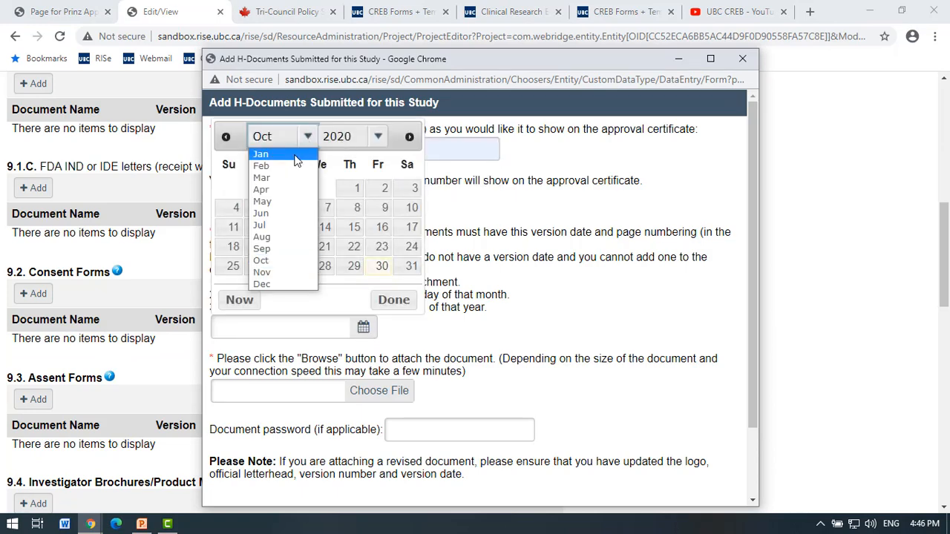
click(295, 165)
click(411, 229)
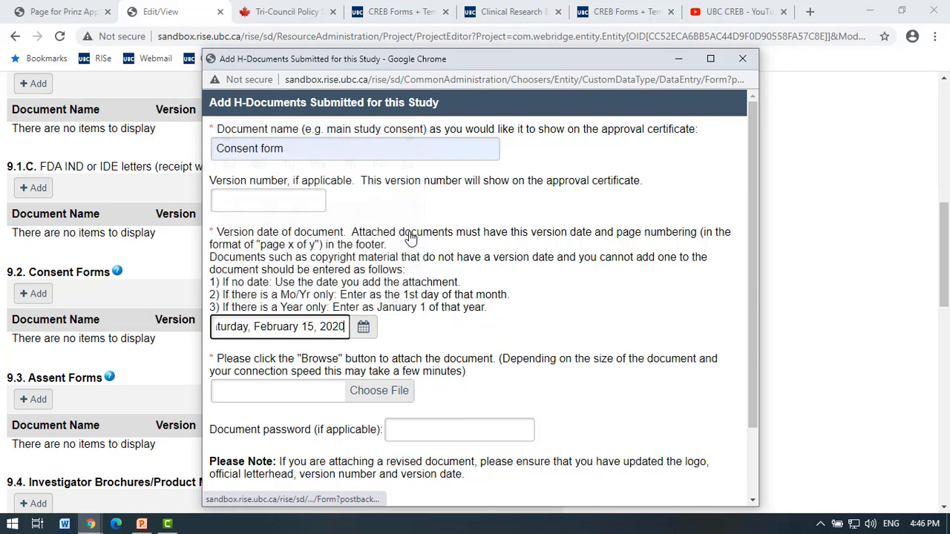
Attach the consent form template file and save the entry.
scroll(438, 362, down, 2)
click(368, 312)
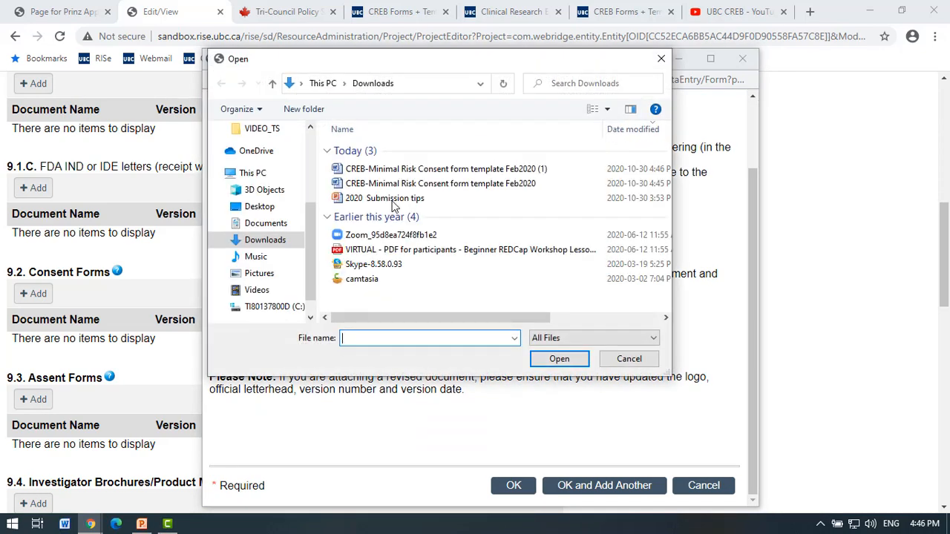
double_click(407, 184)
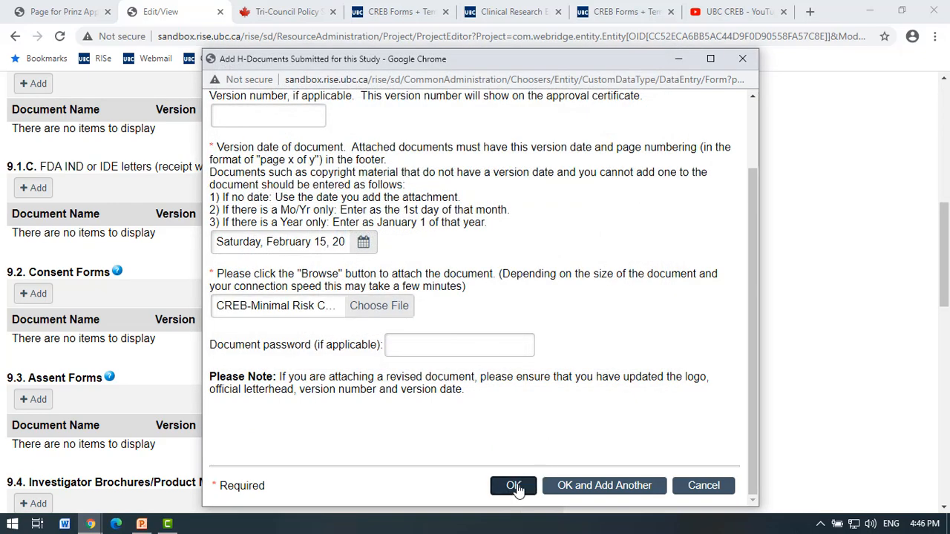
click(514, 486)
scroll(110, 325, down, 2)
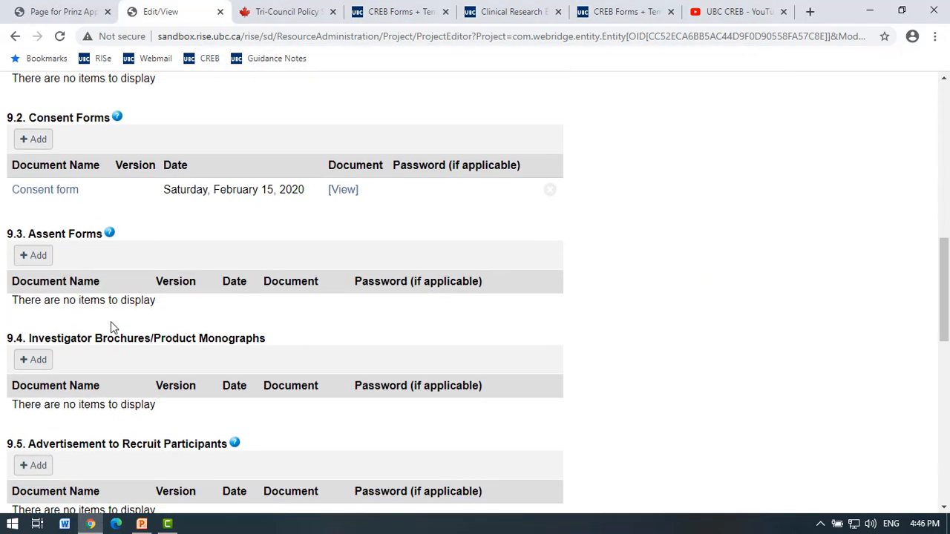
scroll(110, 325, down, 2)
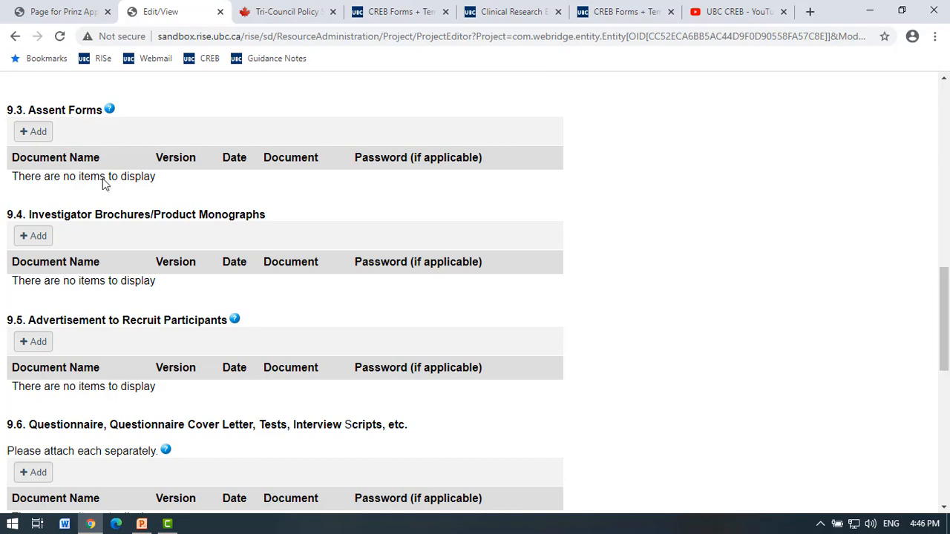
click(610, 13)
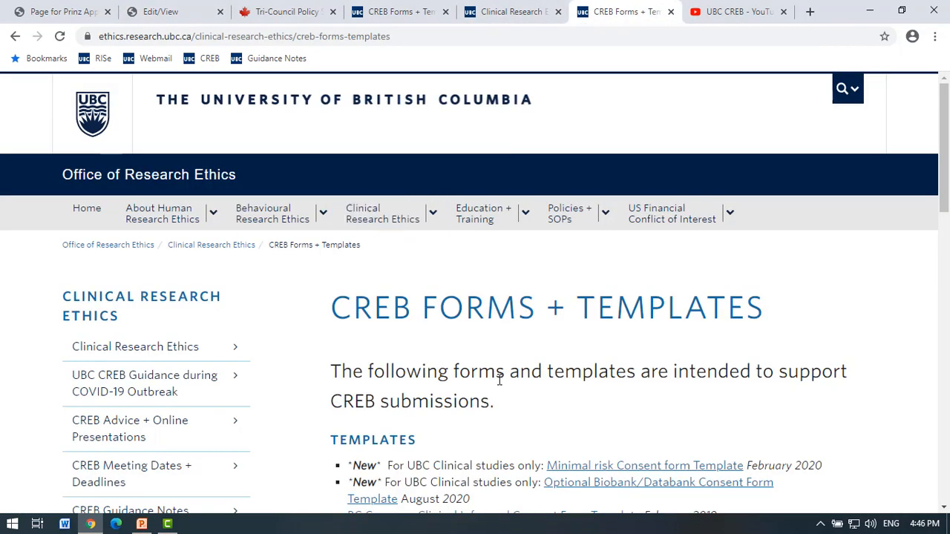
scroll(499, 380, down, 2)
scroll(500, 220, down, 1)
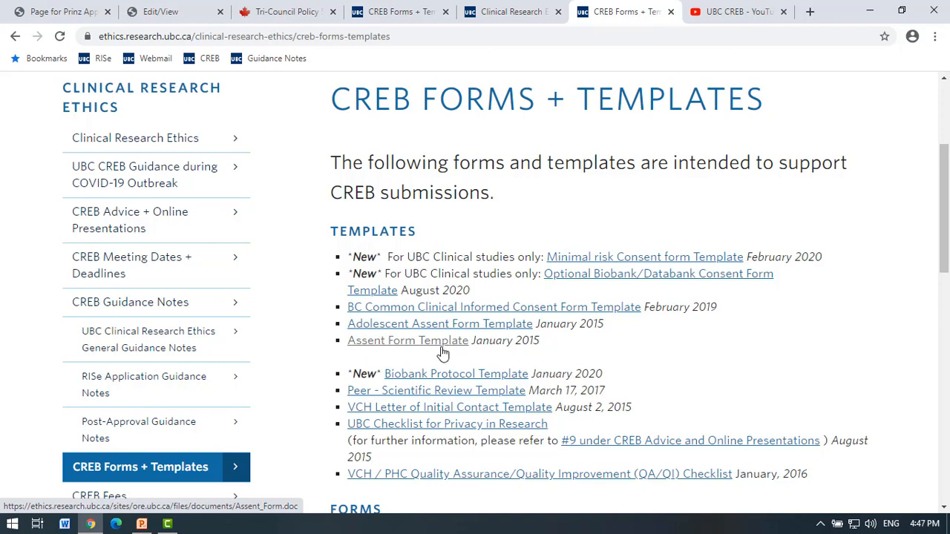
click(191, 14)
scroll(282, 347, down, 1)
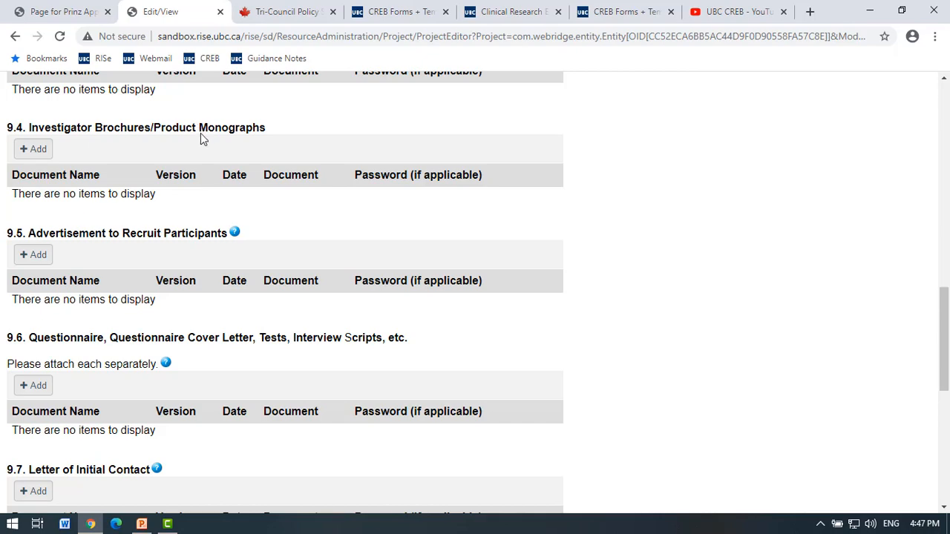
Scroll through section 9.7 and 9.8 data collection forms and save the application's progress.
scroll(202, 139, down, 2)
scroll(204, 144, up, 2)
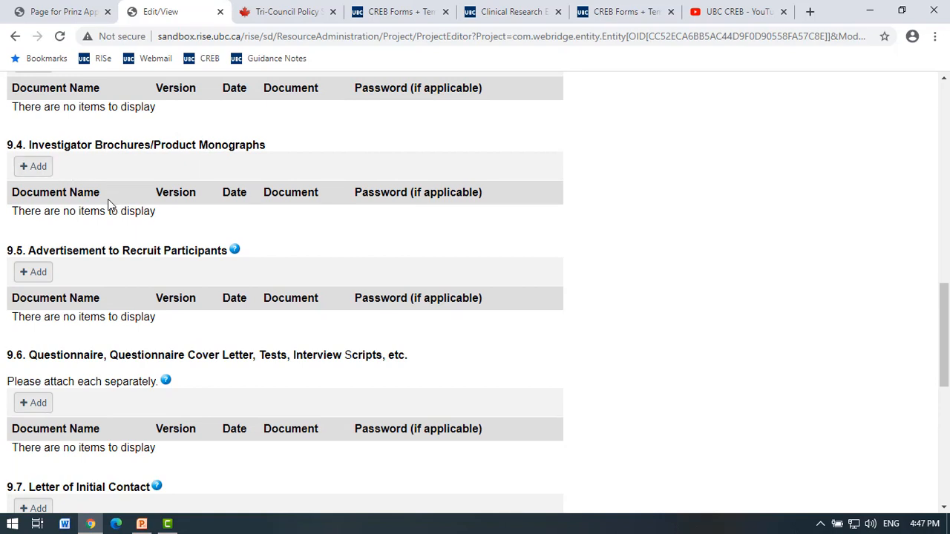
scroll(106, 212, down, 1)
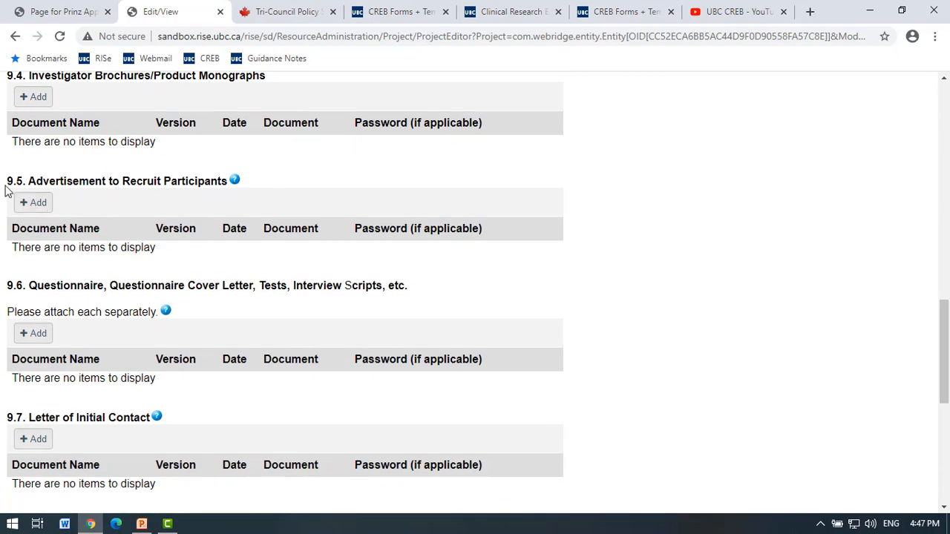
scroll(143, 237, down, 2)
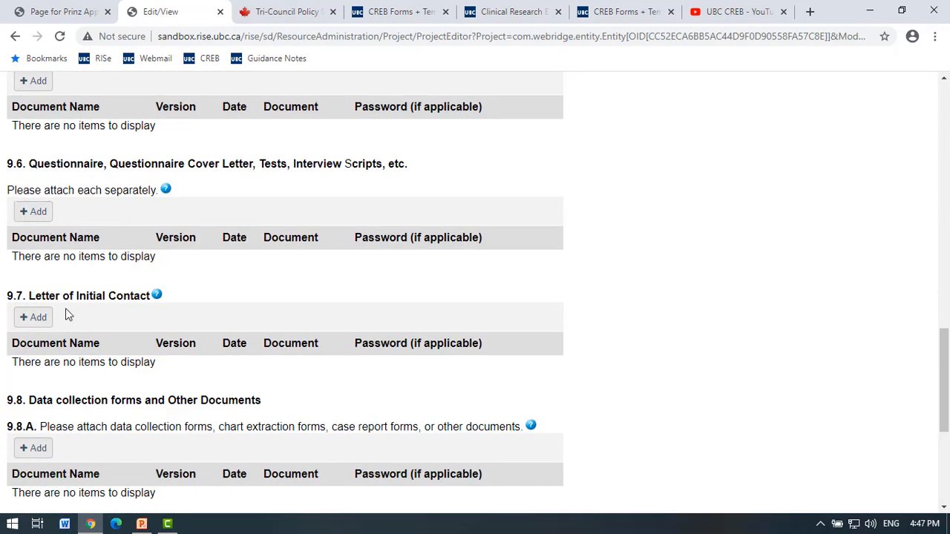
scroll(112, 304, down, 1)
scroll(63, 281, down, 1)
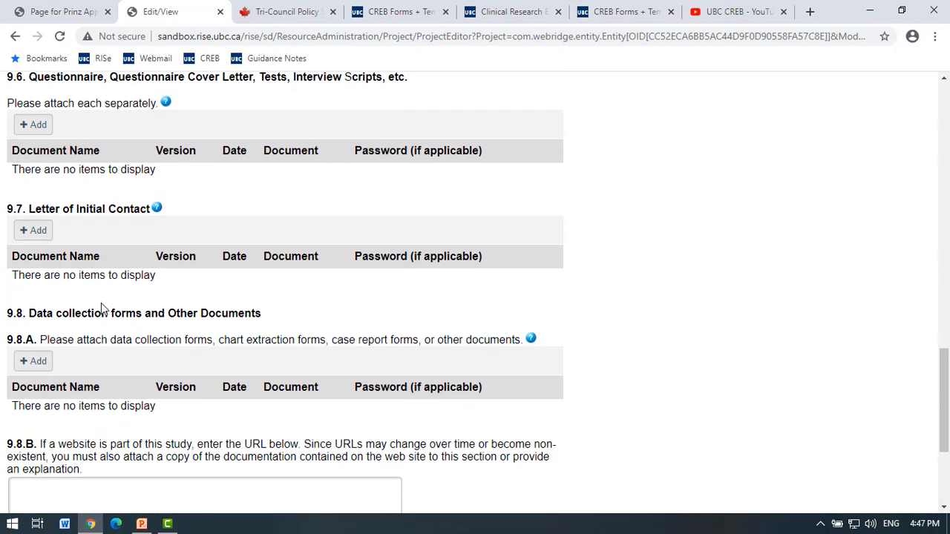
scroll(63, 339, down, 1)
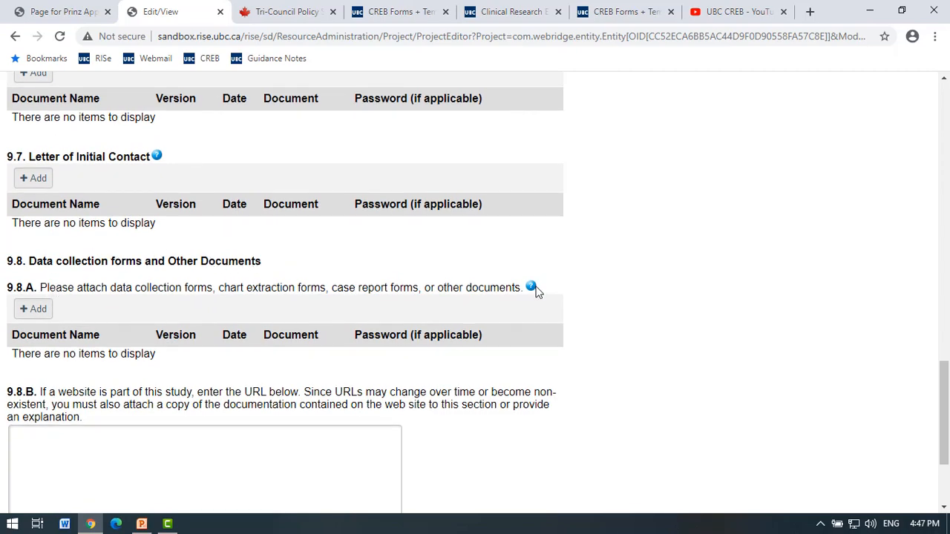
scroll(439, 327, down, 3)
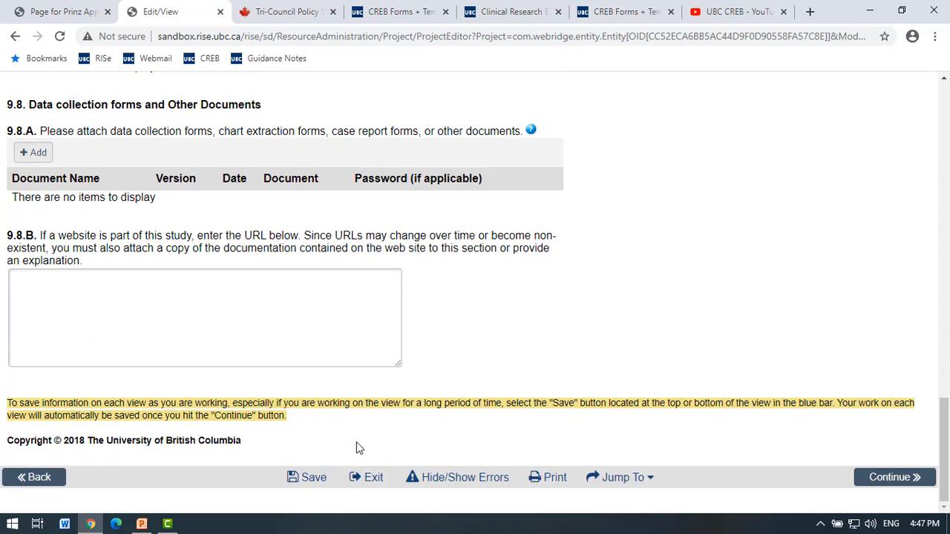
click(312, 479)
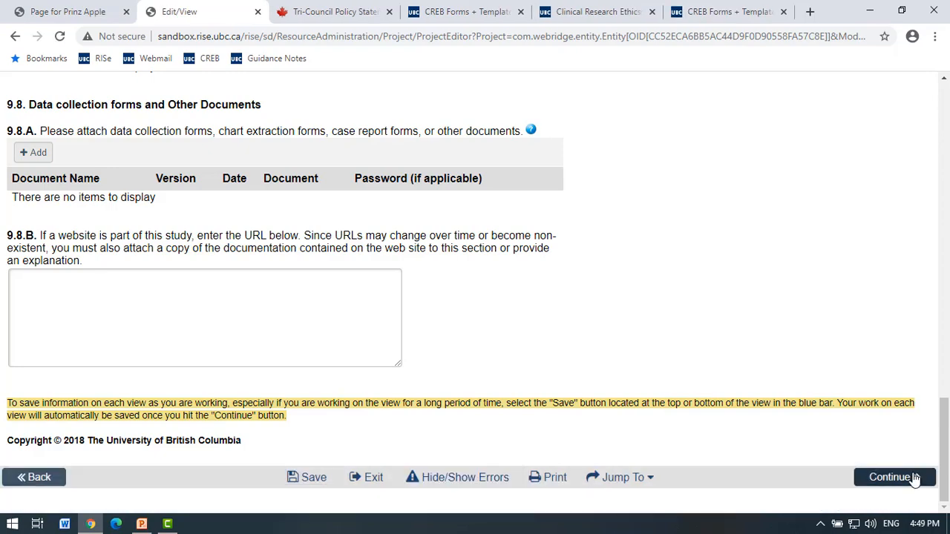
Choose N/A as the section 10 fee-for-service payment method and continue to section 11.
click(916, 480)
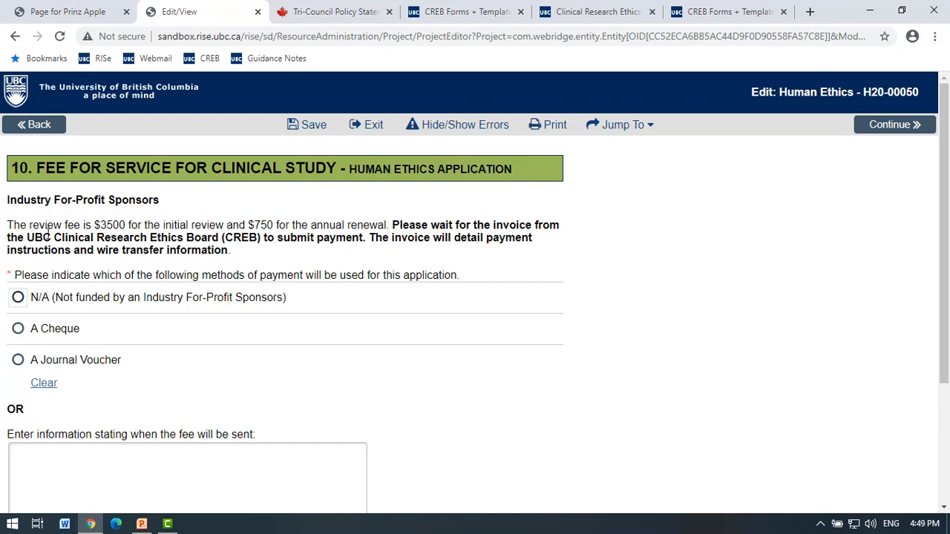
click(18, 297)
scroll(363, 329, down, 3)
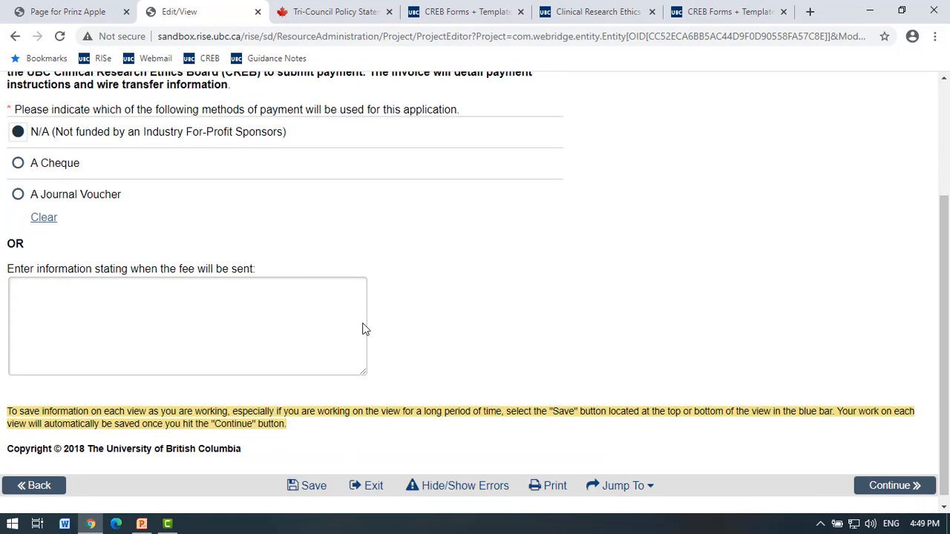
click(893, 480)
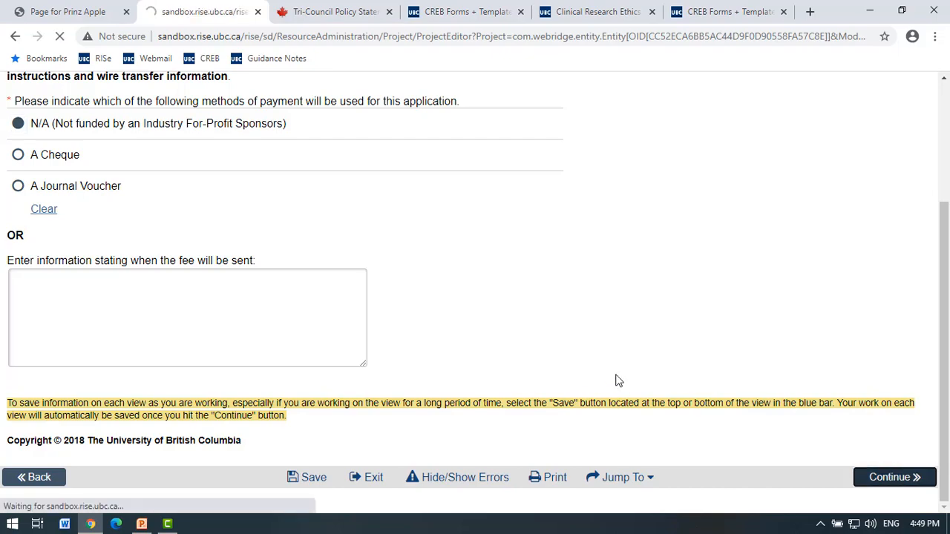
scroll(615, 381, up, 8)
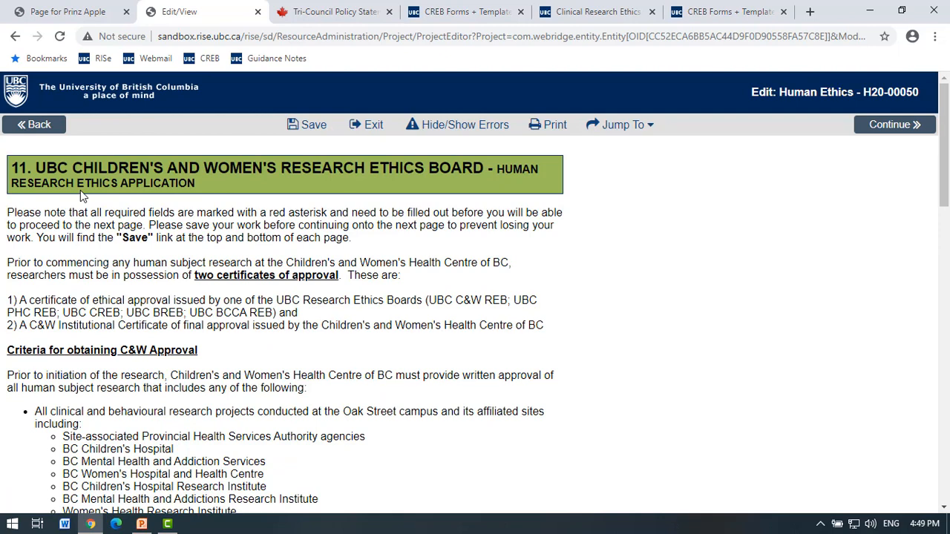
Select REB Administrator as the C&W principal investigator.
click(620, 124)
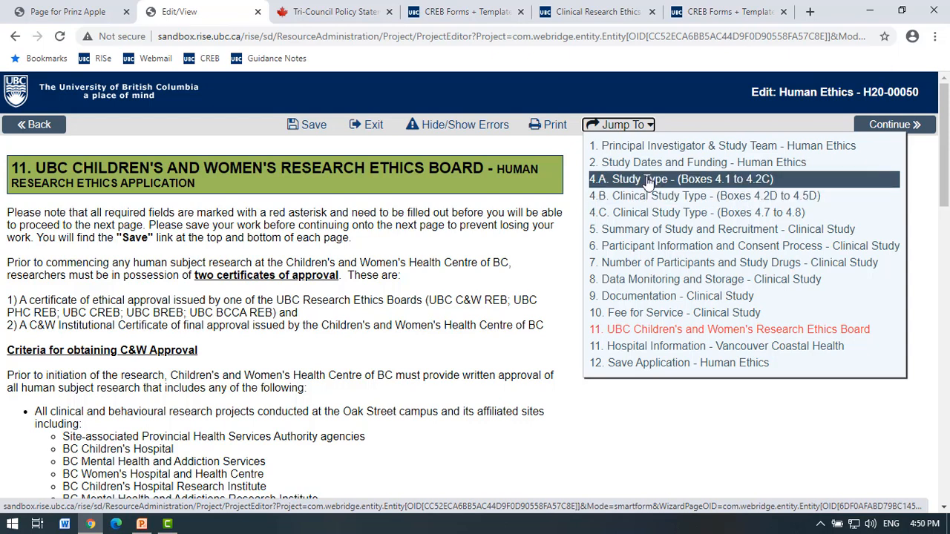
click(507, 224)
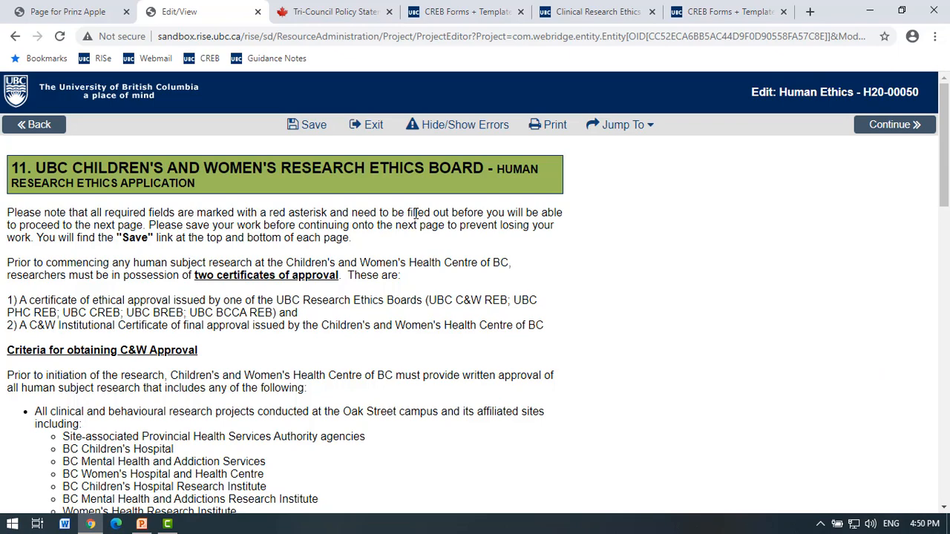
scroll(30, 160, down, 1)
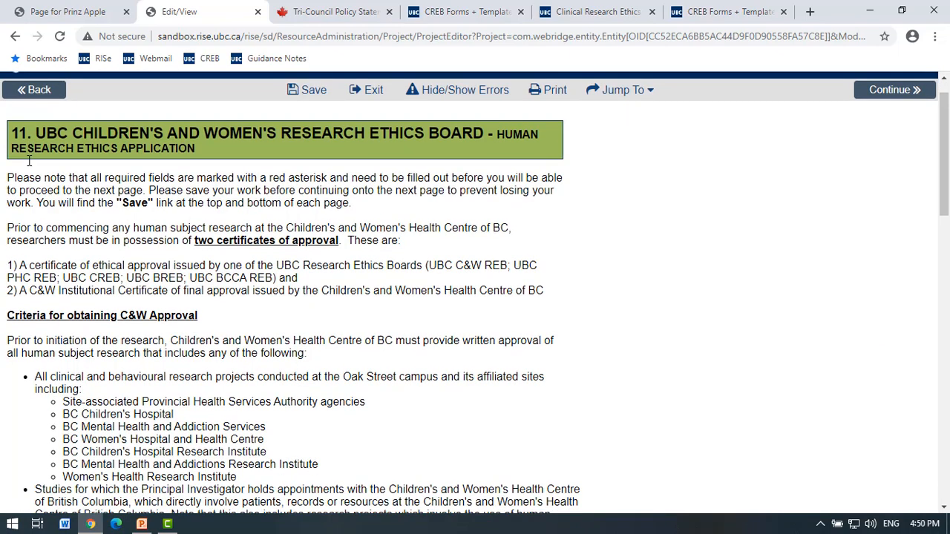
scroll(148, 220, down, 8)
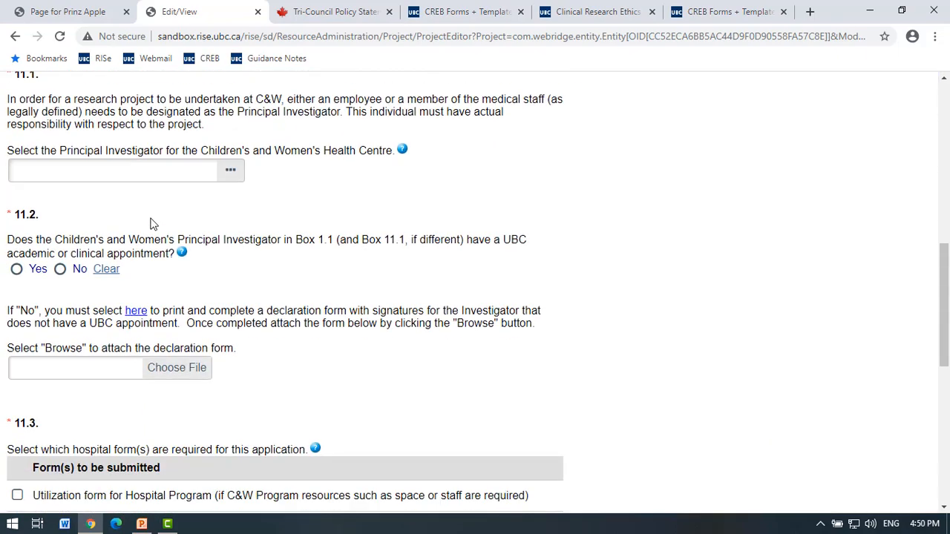
scroll(150, 220, up, 1)
click(229, 240)
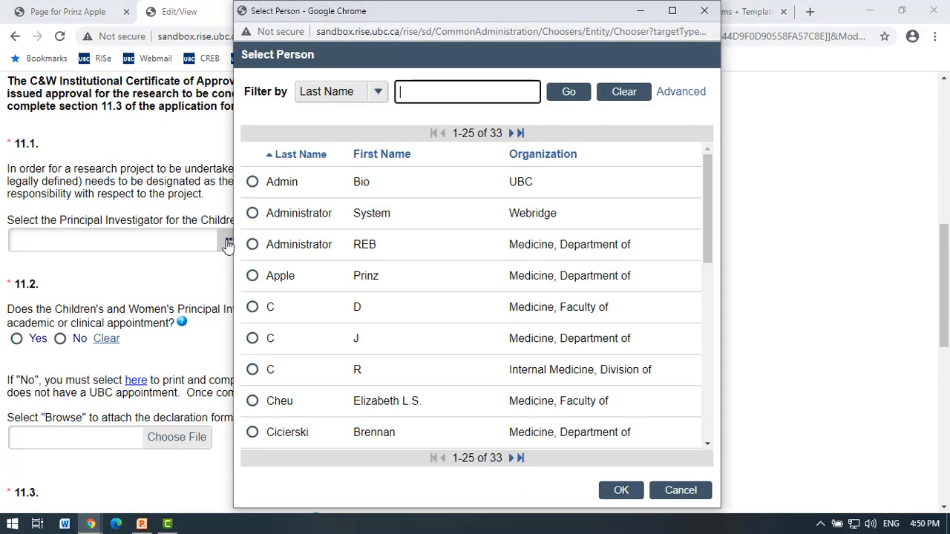
click(255, 245)
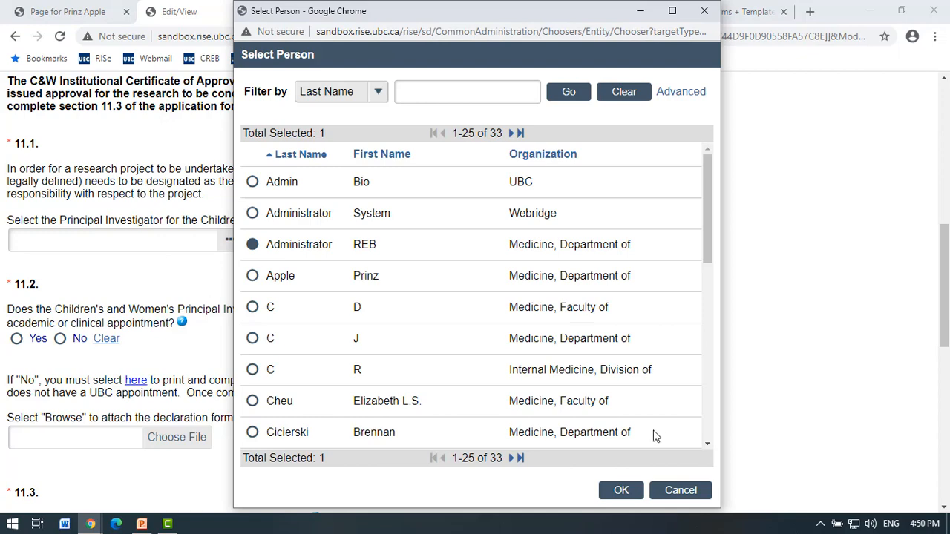
click(622, 491)
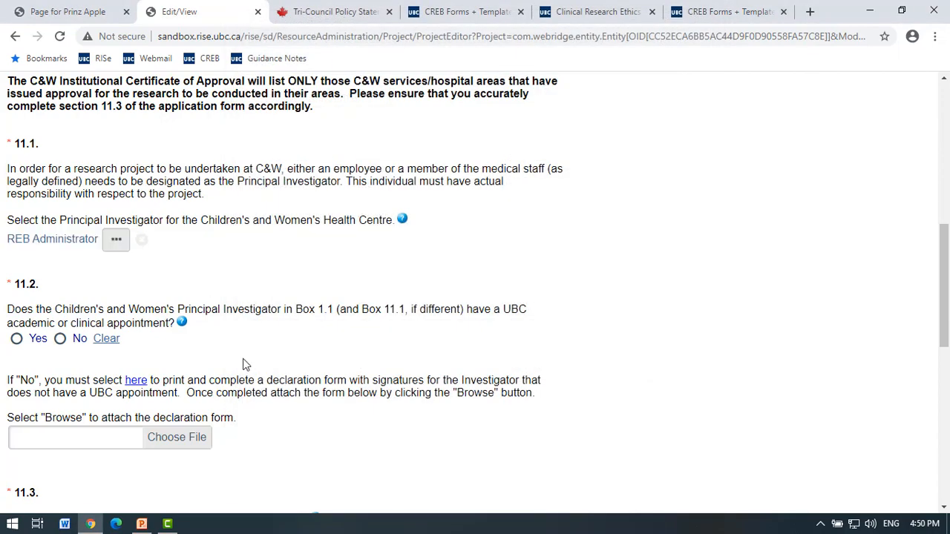
Answer Yes to 11.2, mark the 11.3 hospital forms Not Applicable, and continue.
scroll(244, 365, down, 1)
click(16, 270)
scroll(250, 314, down, 3)
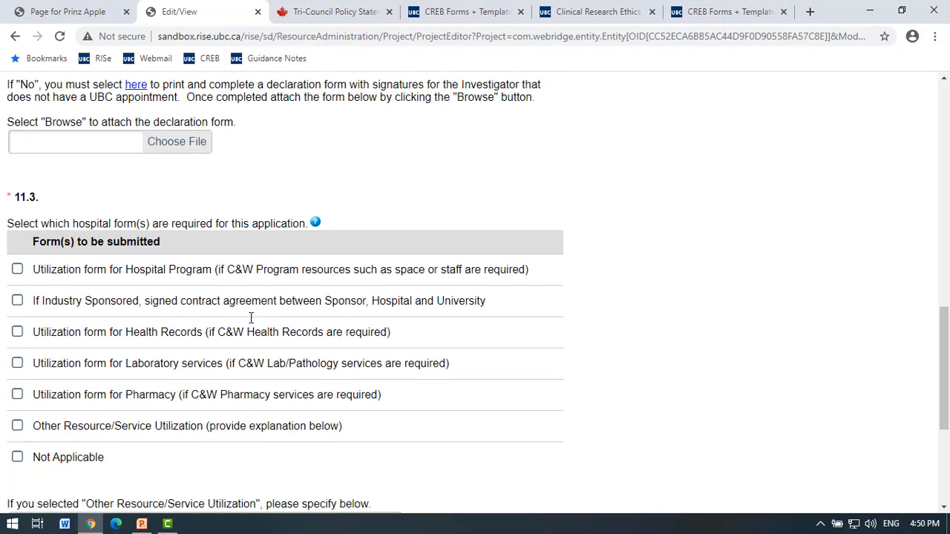
click(17, 457)
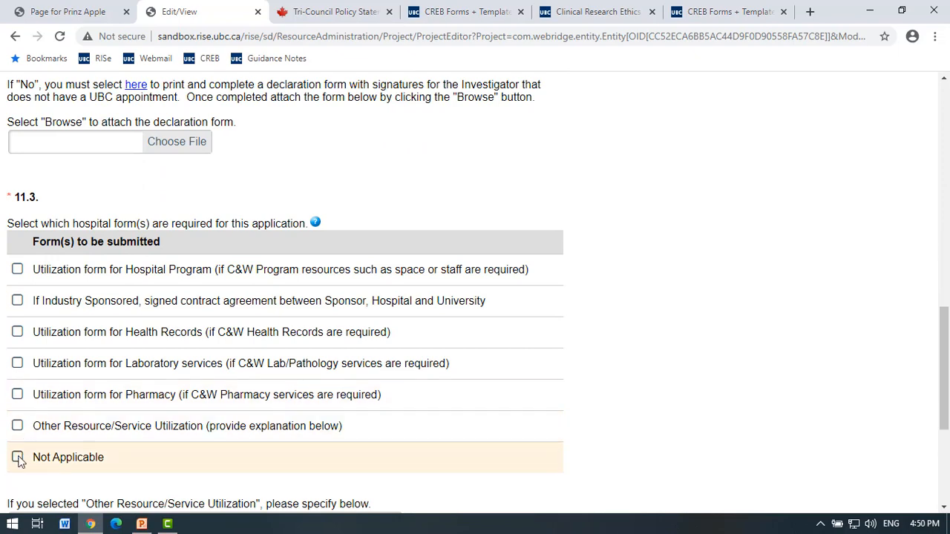
scroll(495, 371, down, 4)
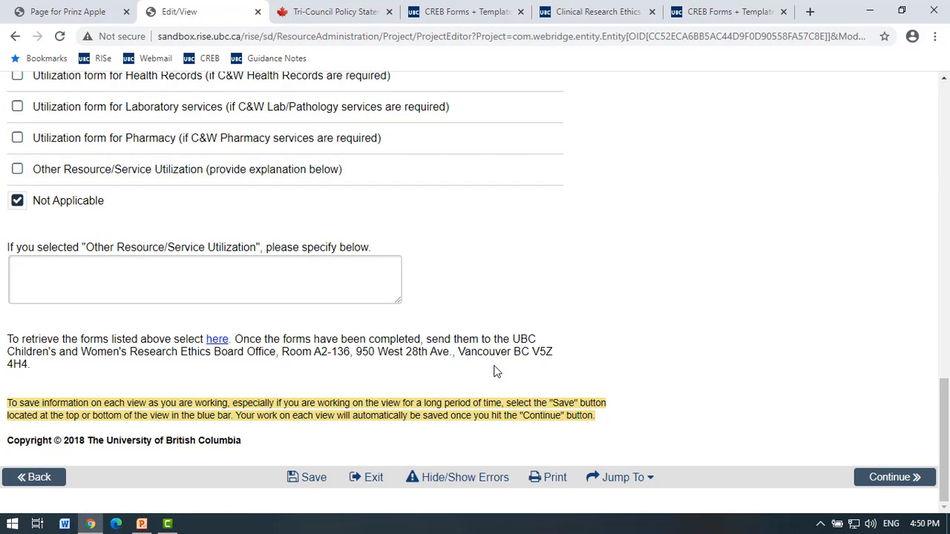
click(883, 480)
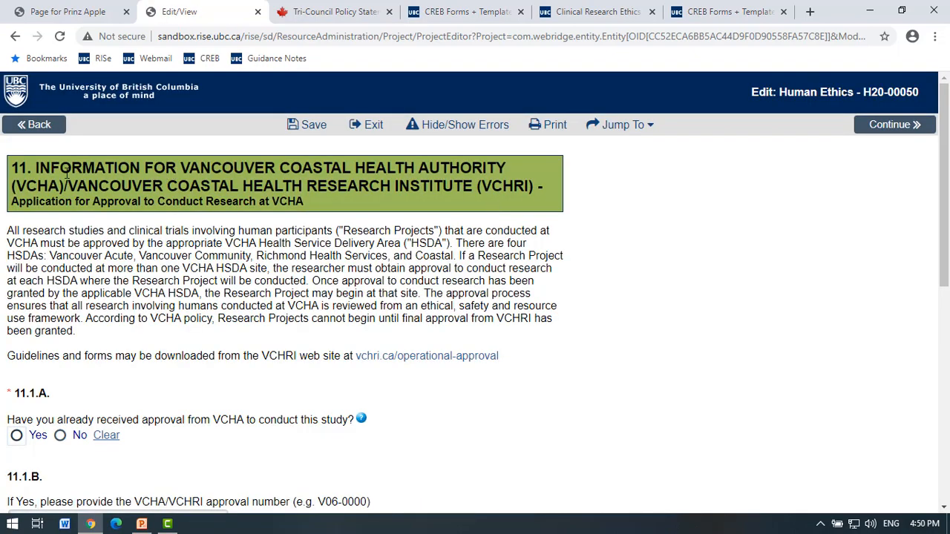
Answer Yes to 11.1.A prior VCHA approval and 11.2.A UBC appointment, then continue.
scroll(261, 195, down, 3)
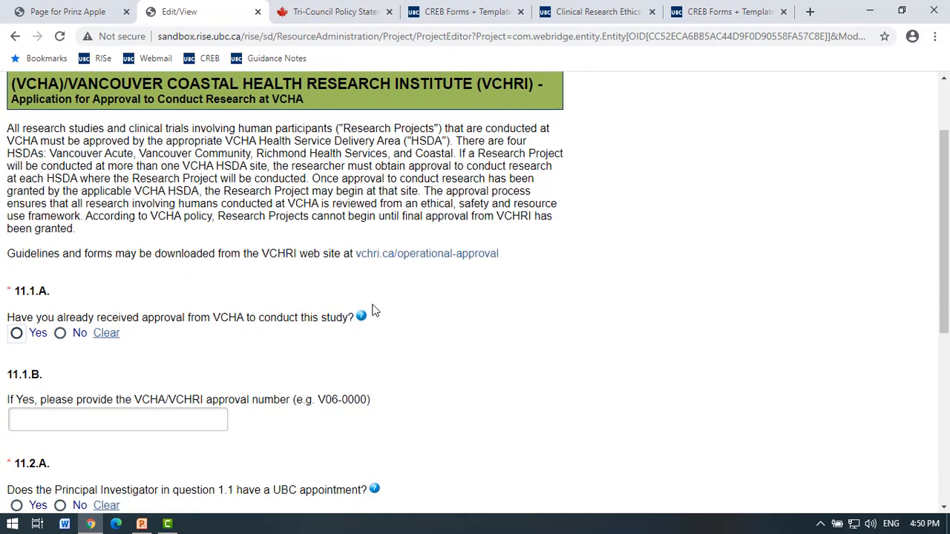
click(17, 192)
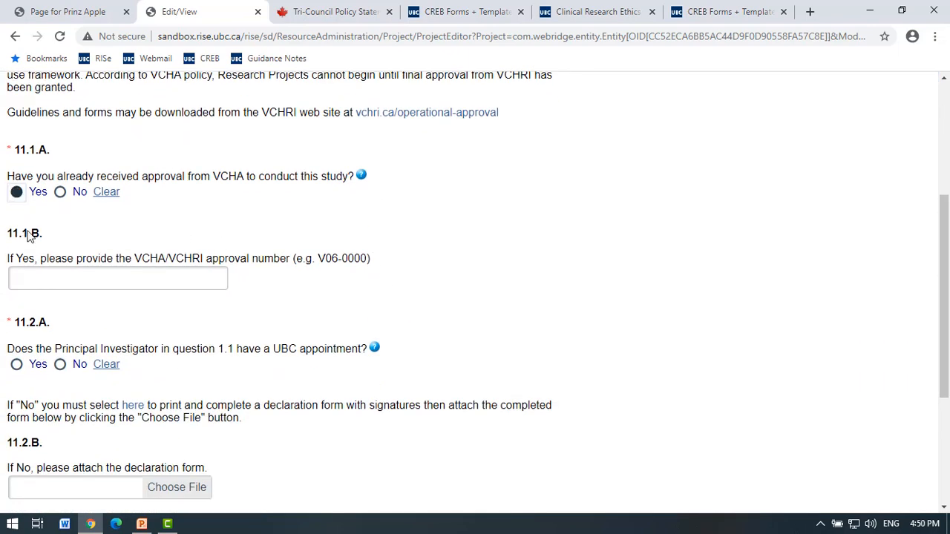
scroll(156, 327, down, 1)
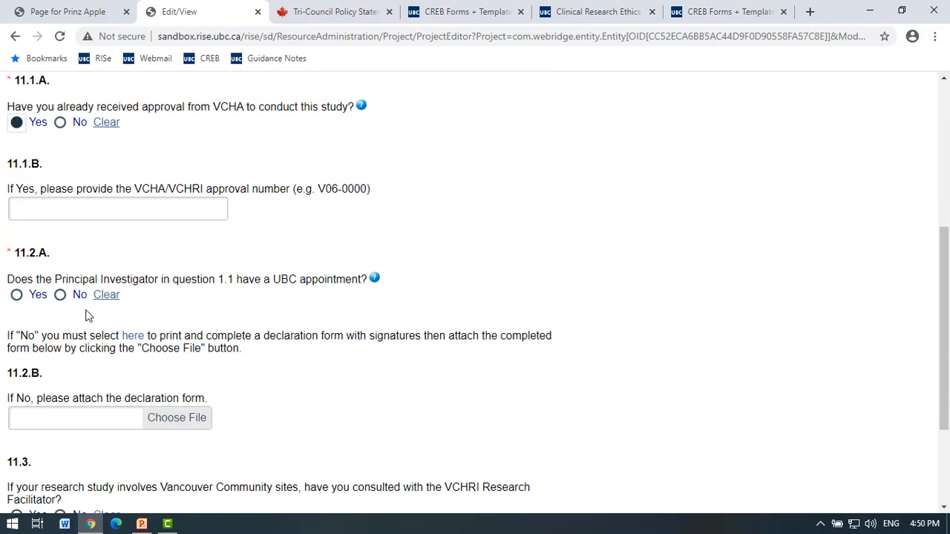
click(16, 295)
scroll(211, 337, down, 2)
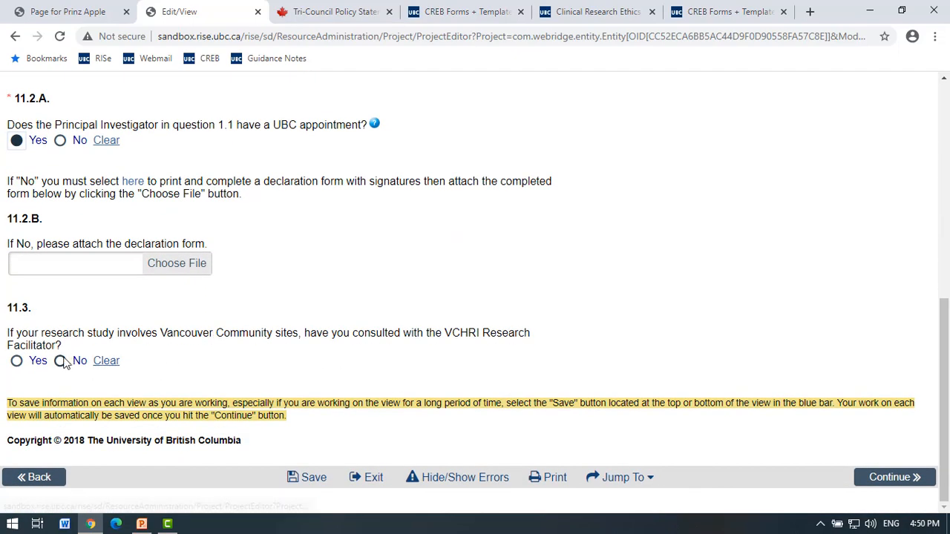
scroll(478, 364, up, 3)
scroll(480, 367, up, 4)
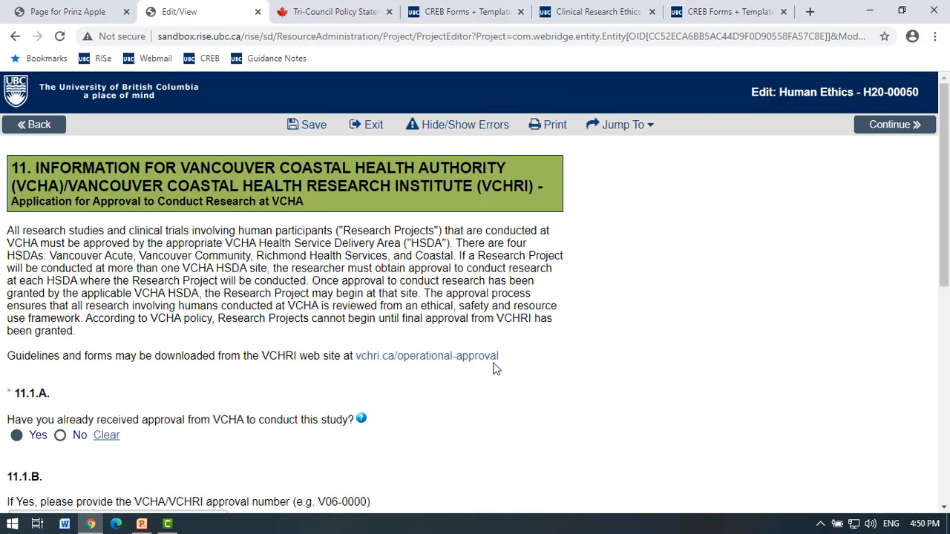
click(888, 127)
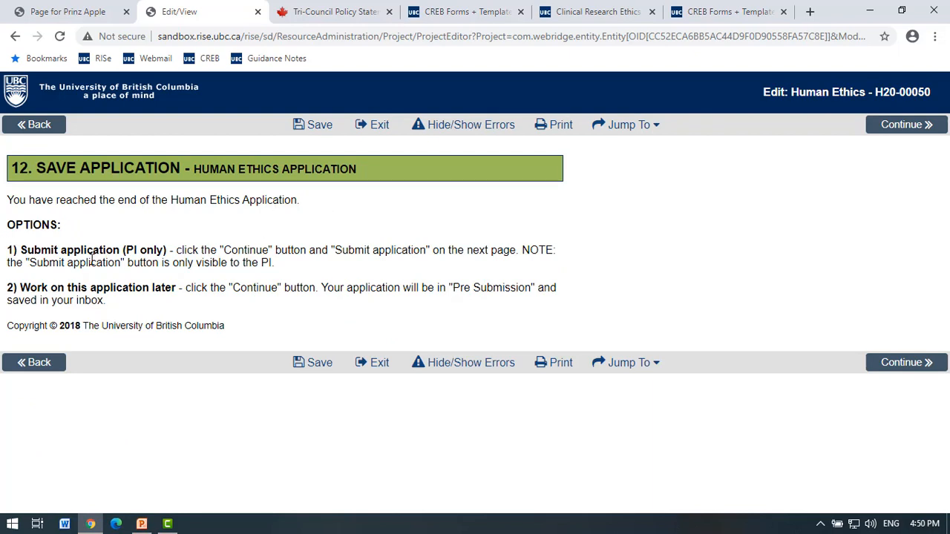
Review the PI-only submission note and continue to the Telehealth study workspace.
drag(124, 250, 174, 251)
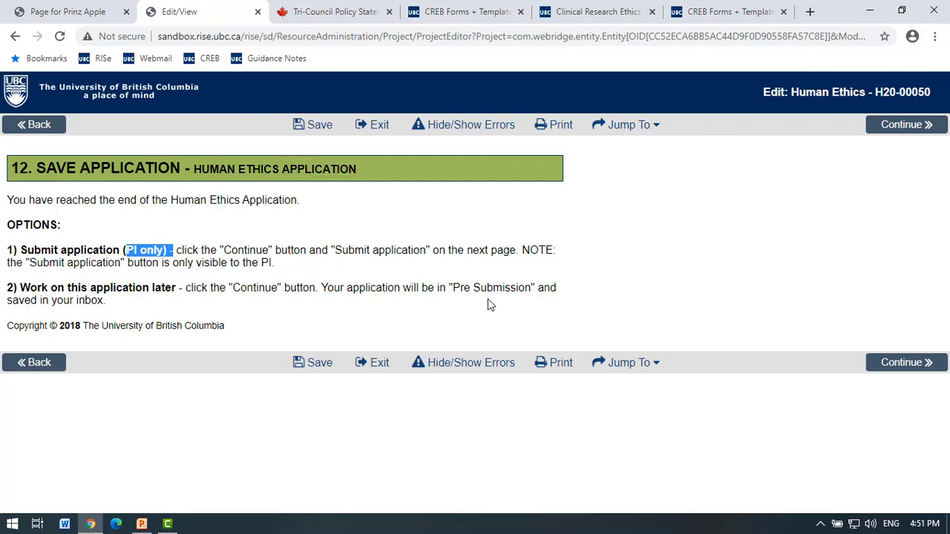
click(903, 365)
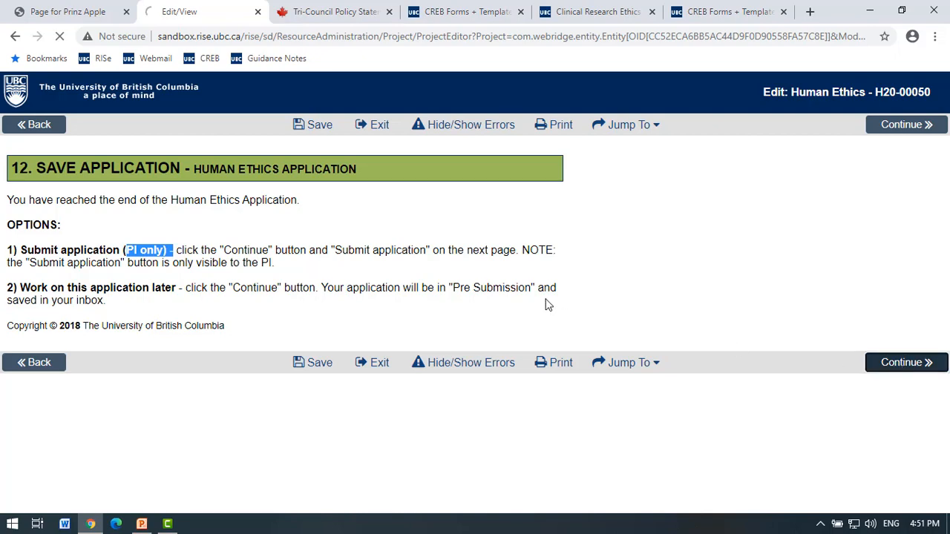
scroll(545, 305, down, 1)
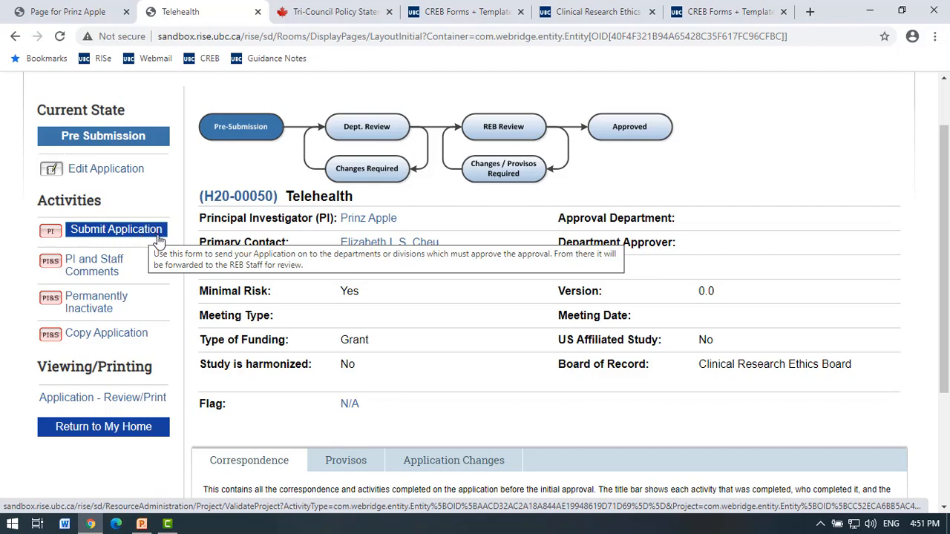
Begin submission and choose Research Ethics Board as approving department, agreeing with the board of record.
click(158, 239)
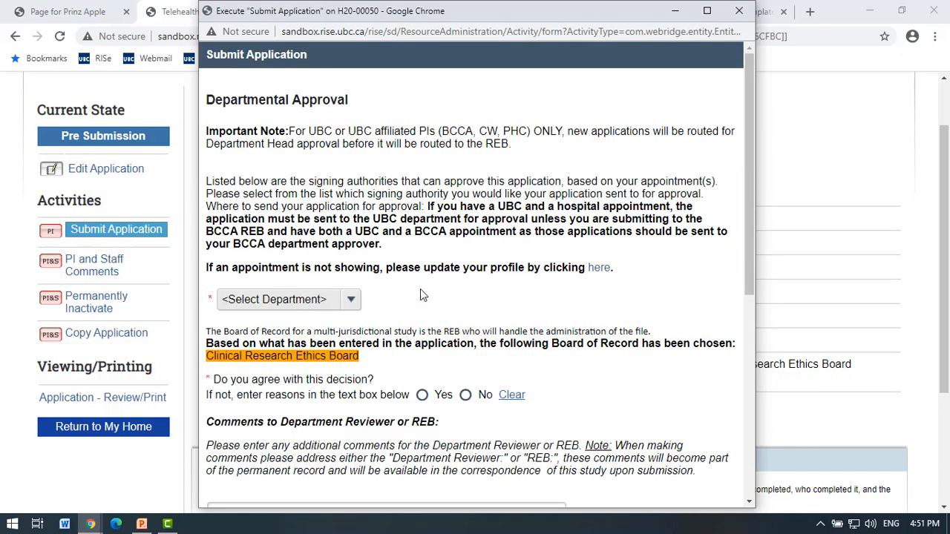
click(322, 300)
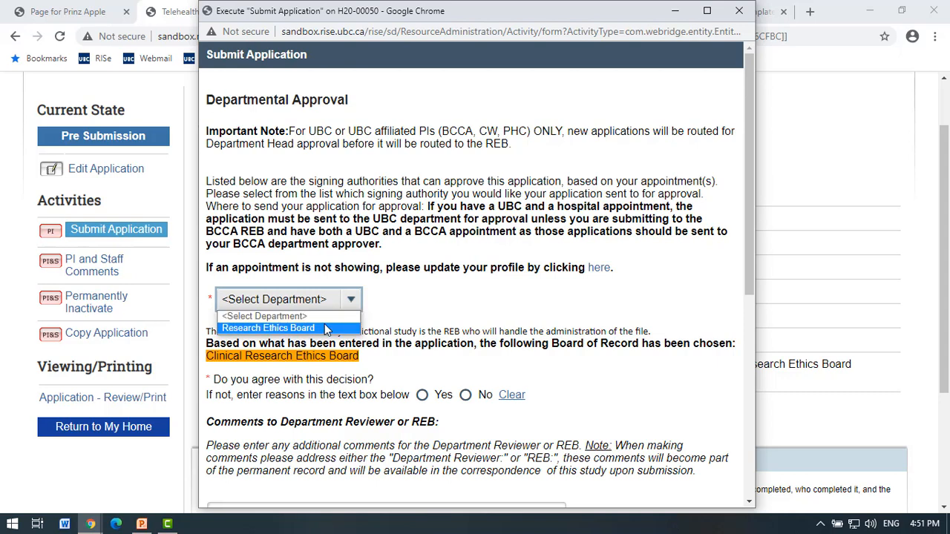
click(325, 329)
scroll(456, 288, down, 1)
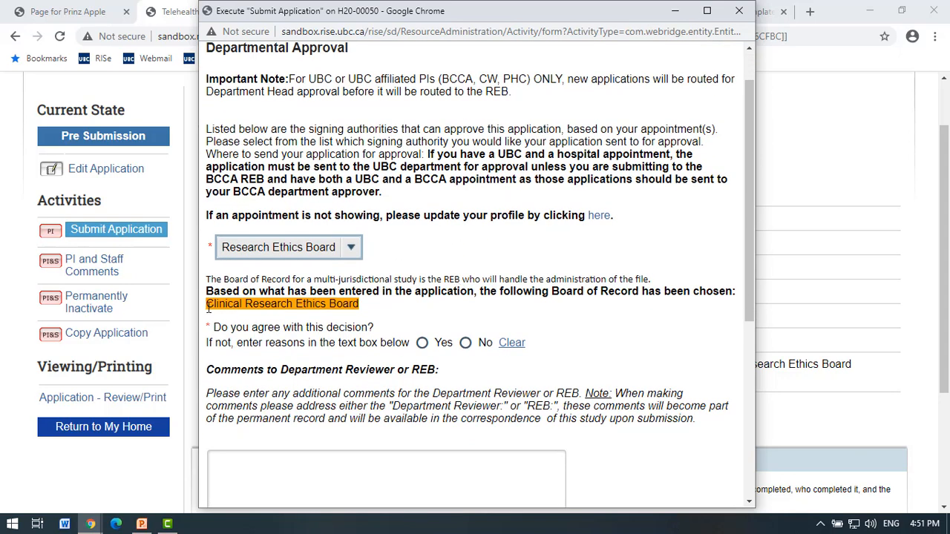
drag(209, 308, 260, 318)
click(353, 304)
click(263, 309)
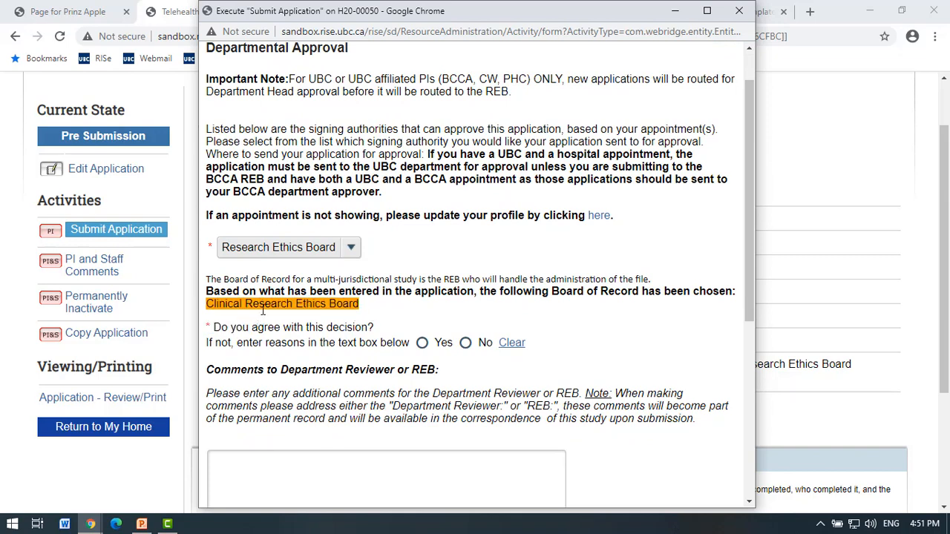
click(422, 345)
Recheck the department list, keep Research Ethics Board, and read through the Declaration and back.
scroll(476, 279, up, 2)
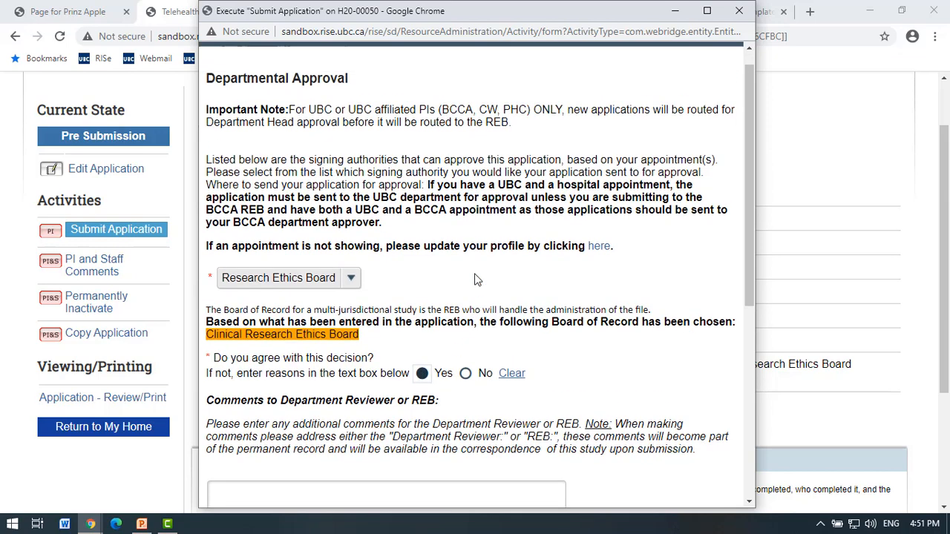
click(347, 300)
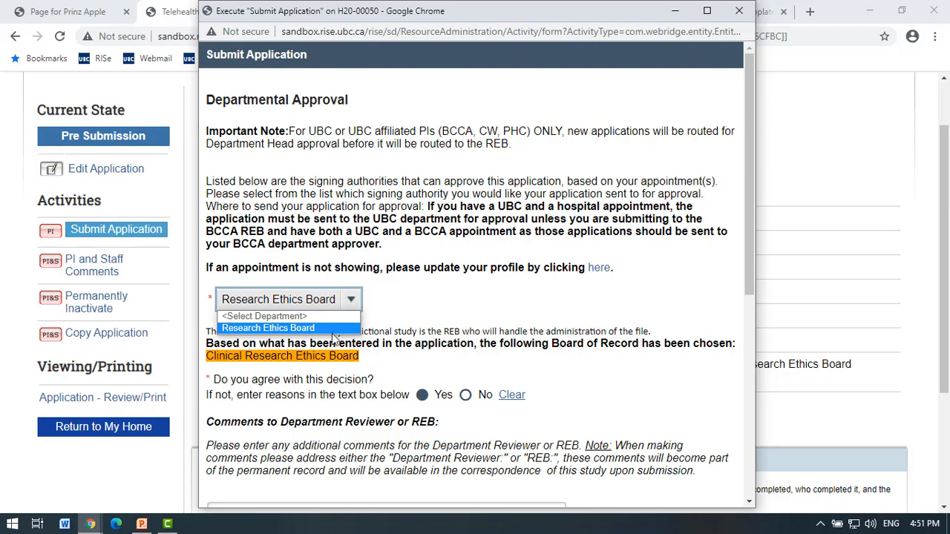
click(373, 330)
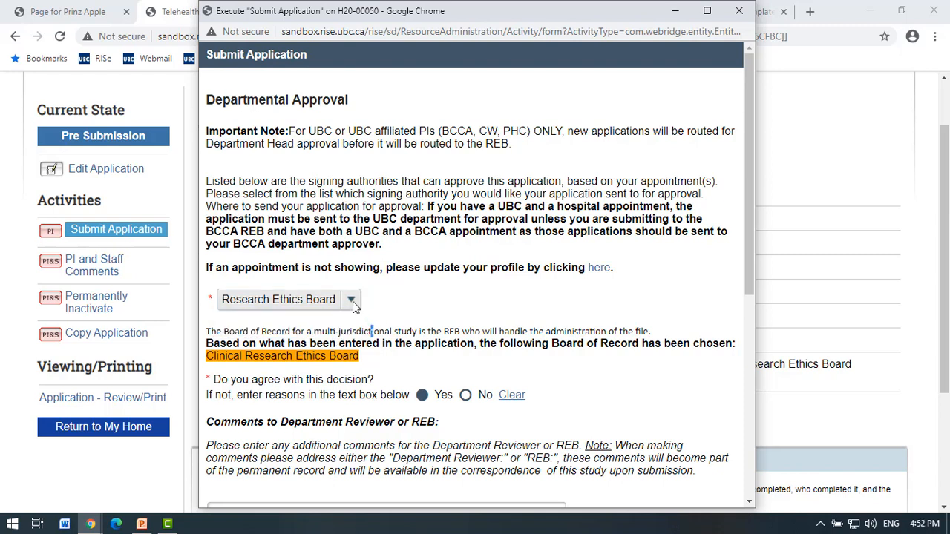
click(353, 301)
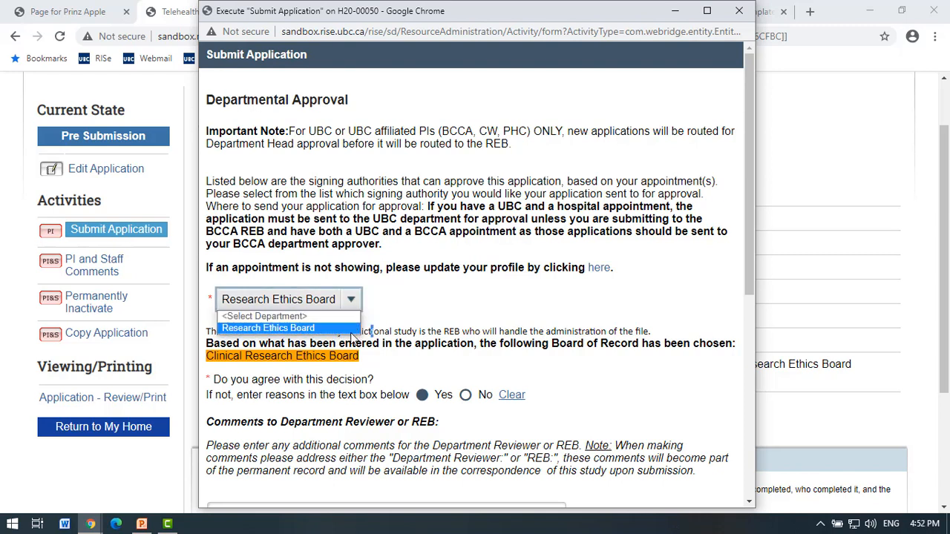
click(415, 317)
scroll(416, 317, down, 1)
scroll(416, 320, down, 2)
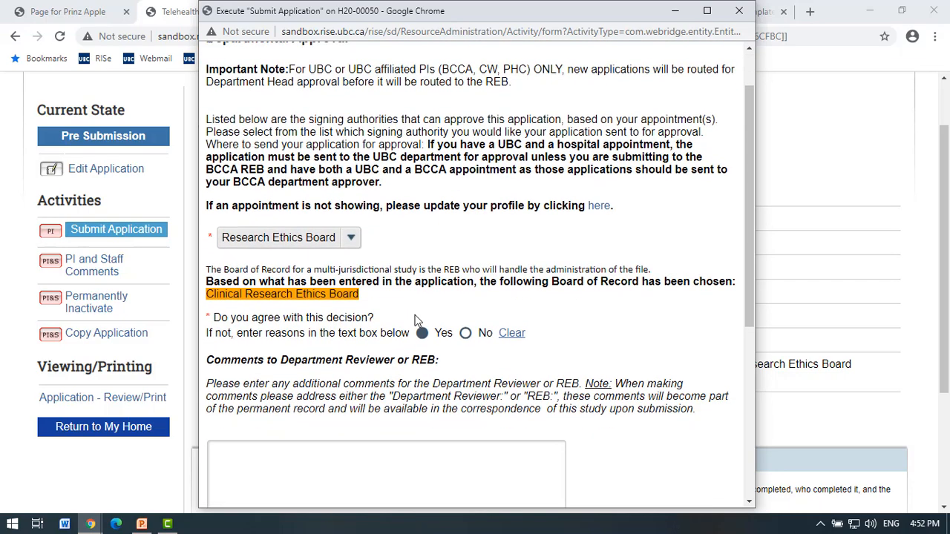
scroll(415, 321, down, 3)
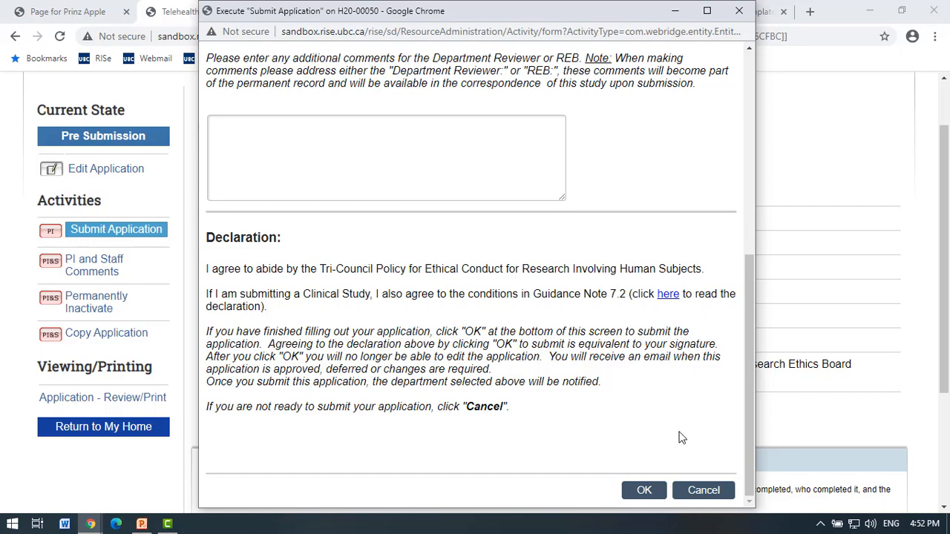
scroll(649, 428, up, 5)
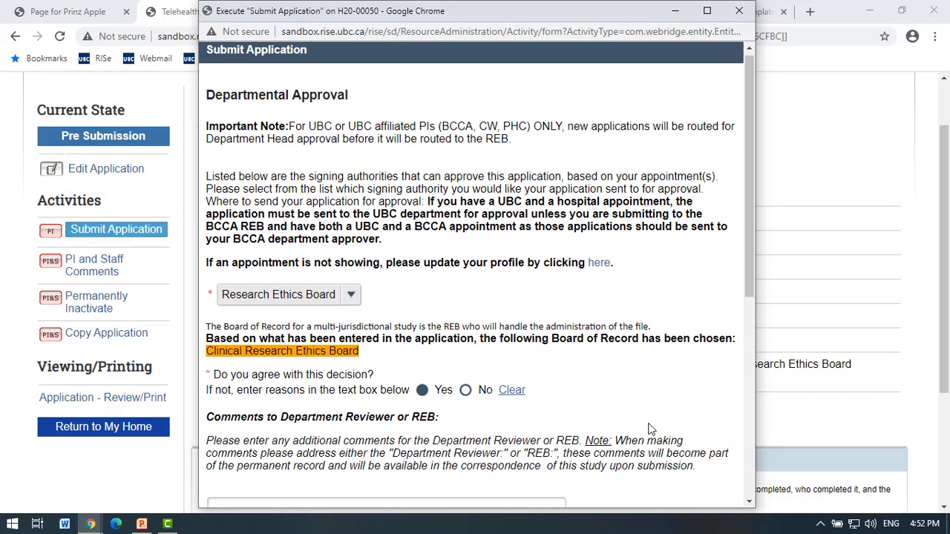
Reposition the Submit Application window and review its declaration to complete the Telehealth submission.
drag(400, 6, 507, 51)
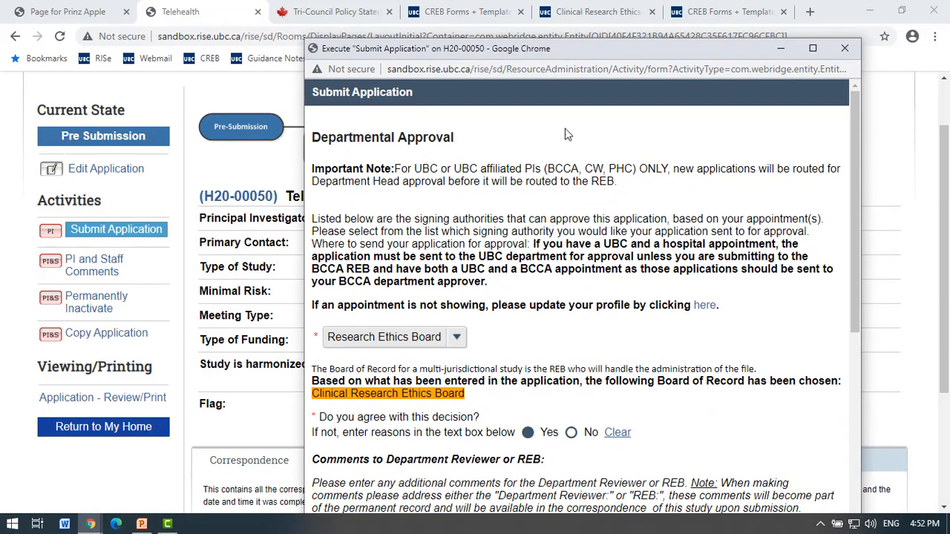
drag(650, 48, 638, 16)
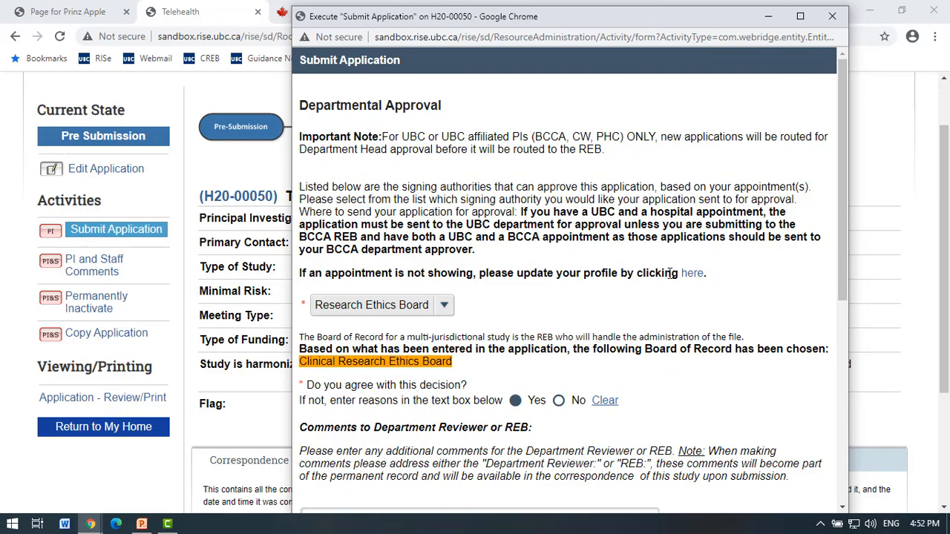
scroll(671, 271, down, 4)
scroll(670, 273, down, 2)
scroll(671, 273, up, 8)
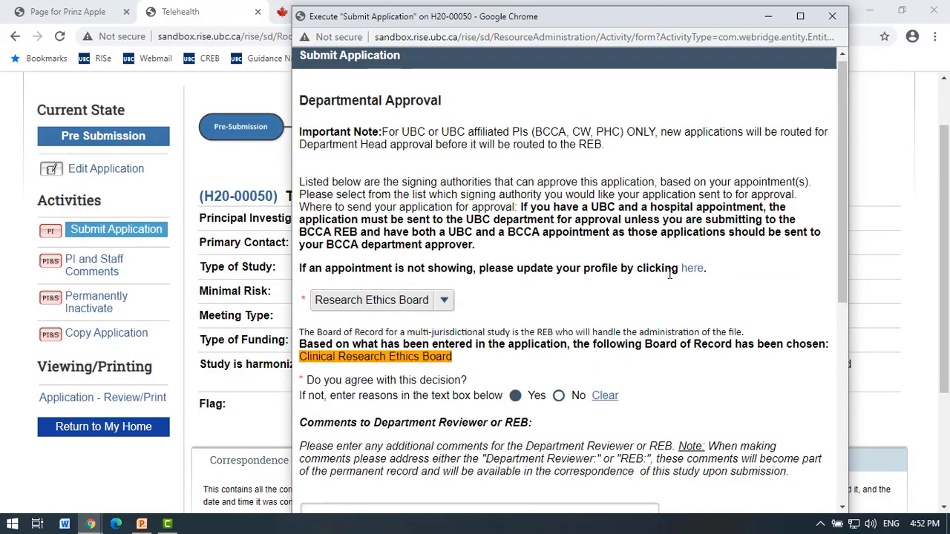
scroll(670, 273, down, 5)
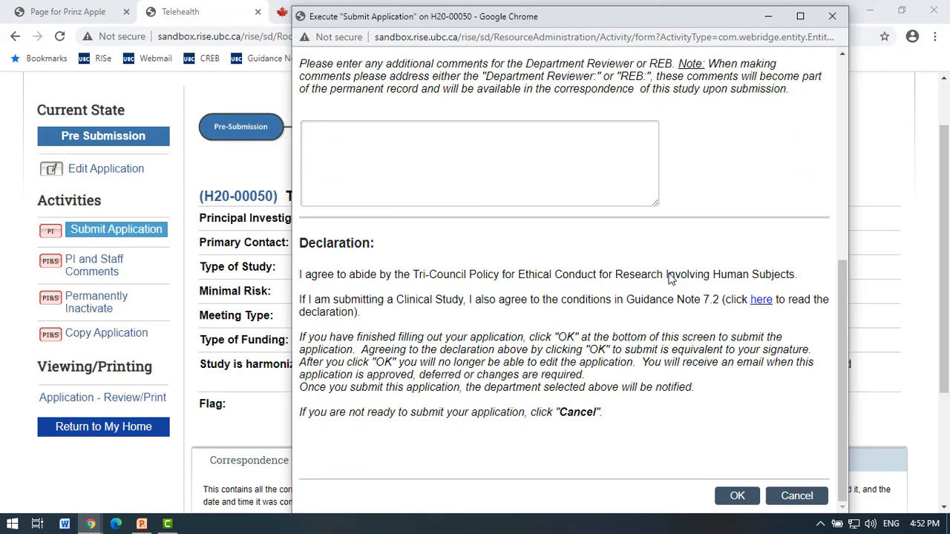
scroll(670, 276, up, 4)
scroll(670, 273, up, 1)
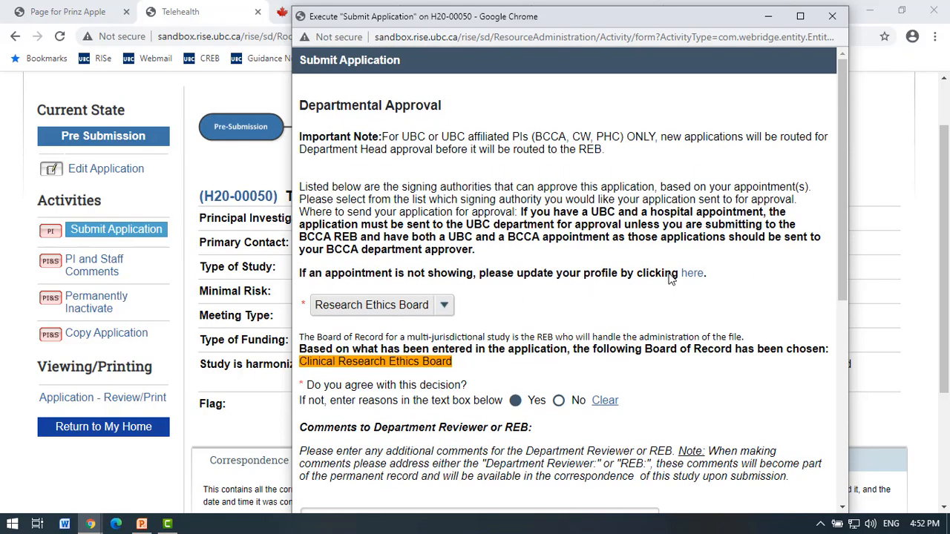
scroll(671, 273, down, 5)
drag(489, 21, 484, 222)
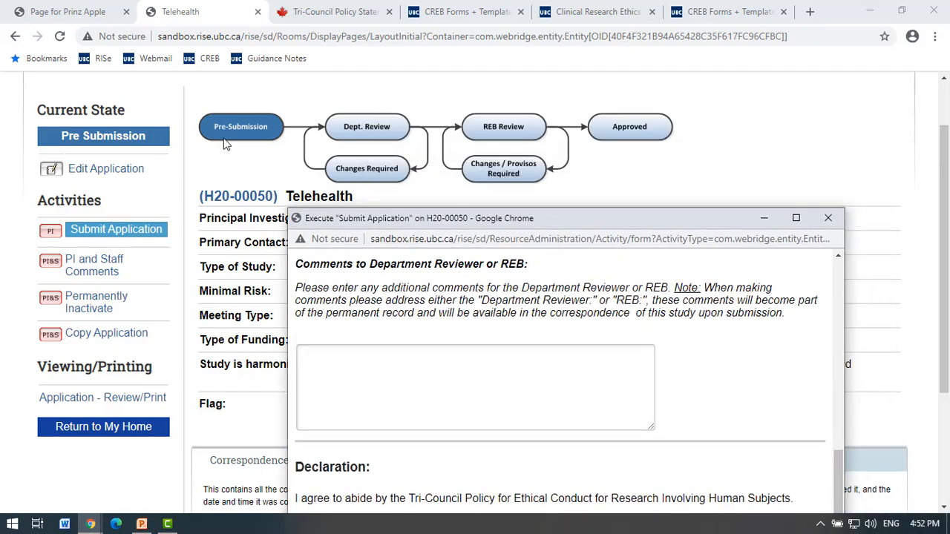
drag(594, 218, 657, 25)
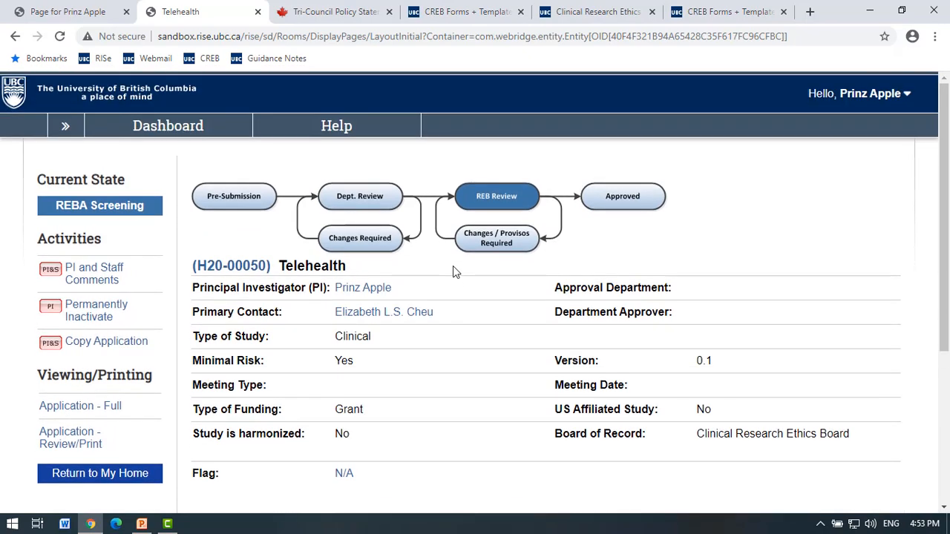
Check Correspondence, then open the Dashboard's Human Ethics list showing Telehealth H20-00050 in REBA Screening.
scroll(454, 268, down, 3)
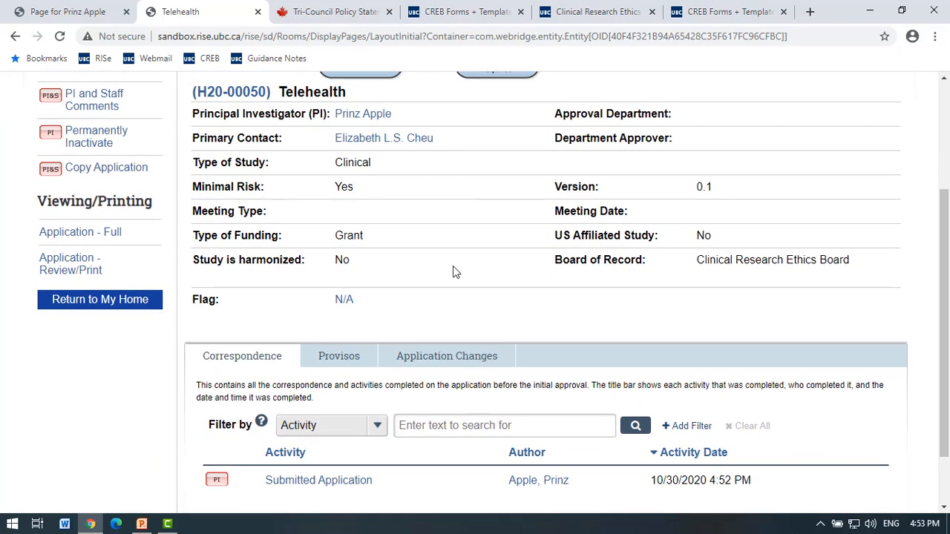
scroll(454, 271, up, 3)
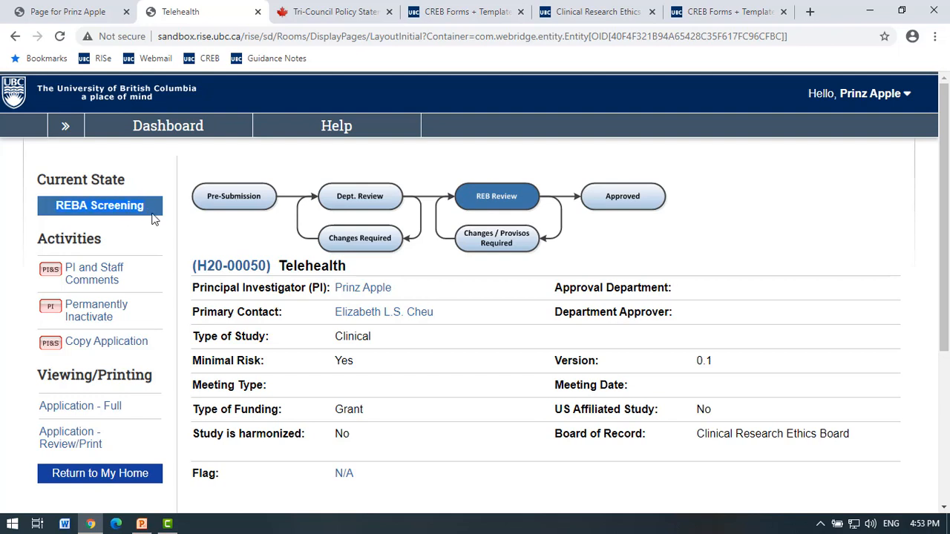
click(187, 130)
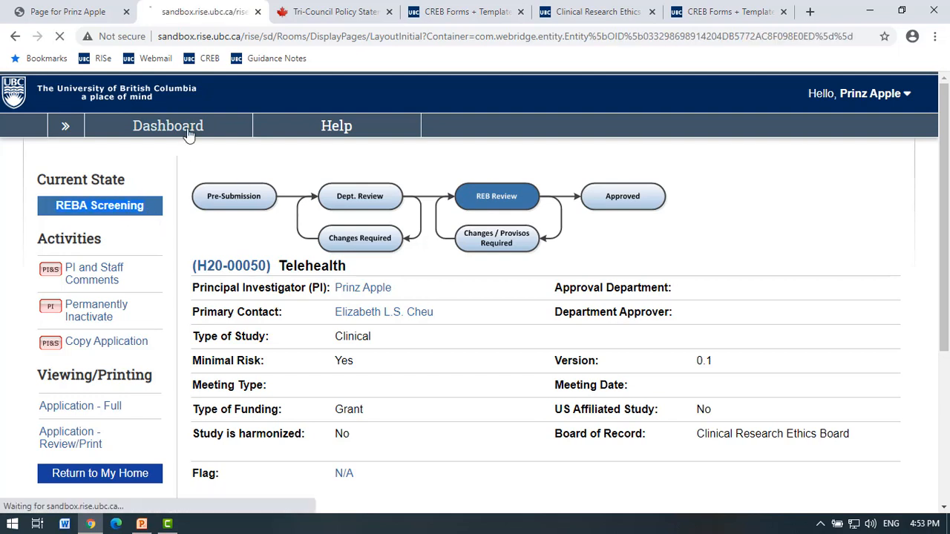
scroll(374, 290, down, 2)
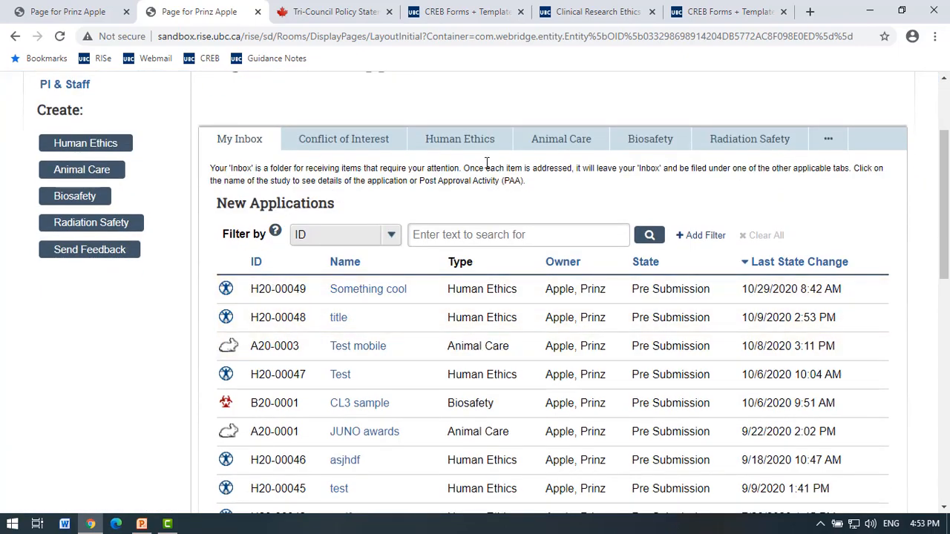
click(466, 142)
scroll(467, 190, down, 2)
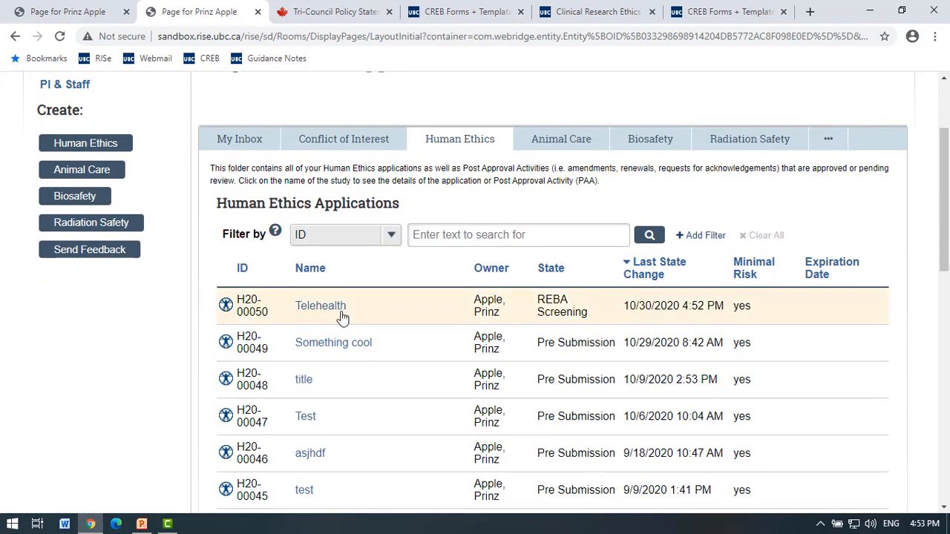
scroll(437, 275, up, 2)
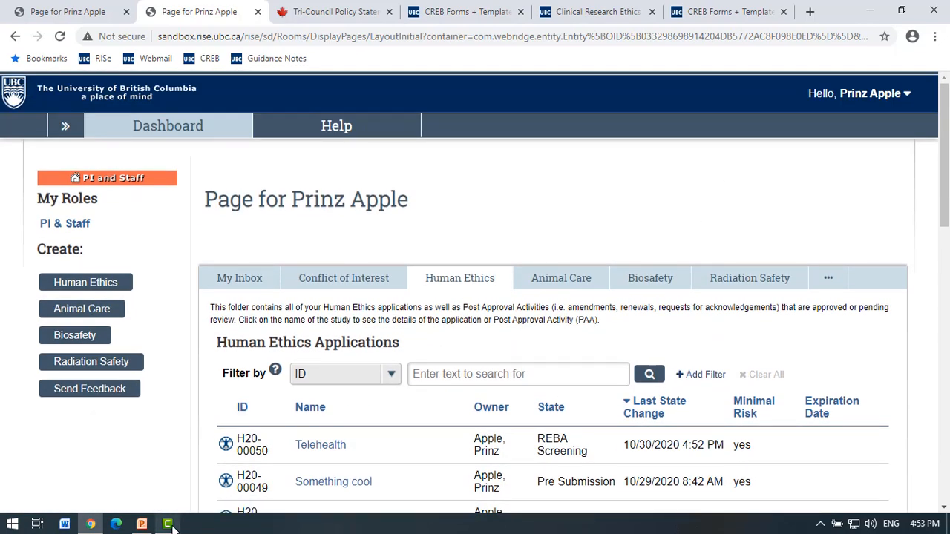
Switch to Camtasia and dismiss the Production Results summary.
mouse_move(167, 524)
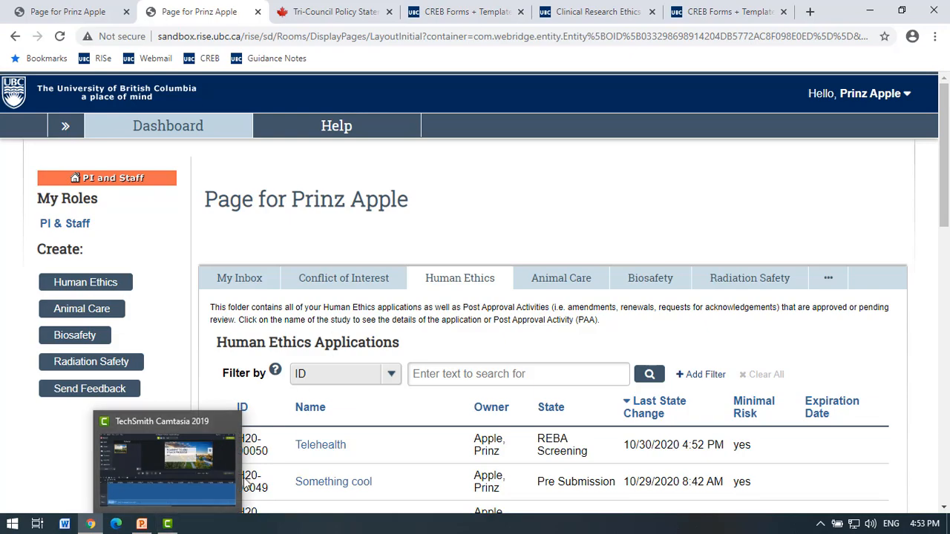
click(141, 524)
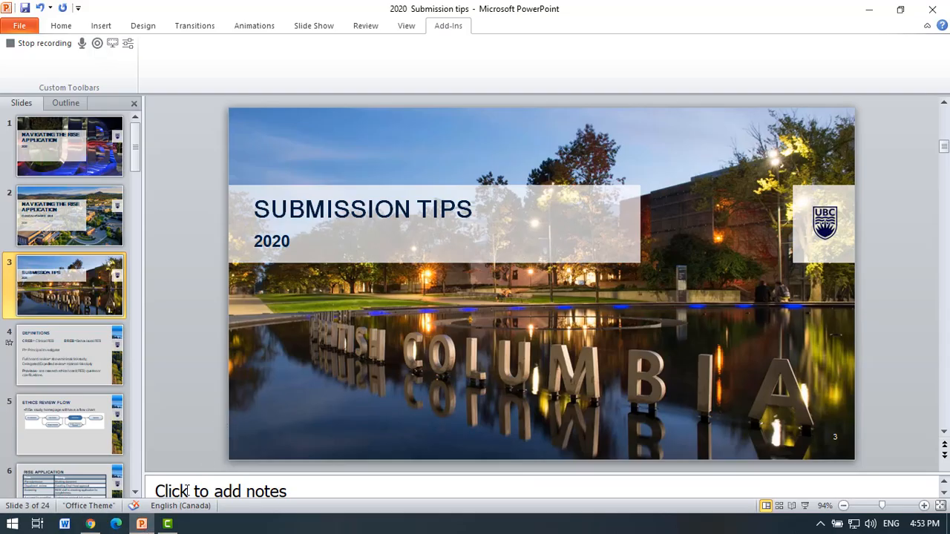
click(170, 524)
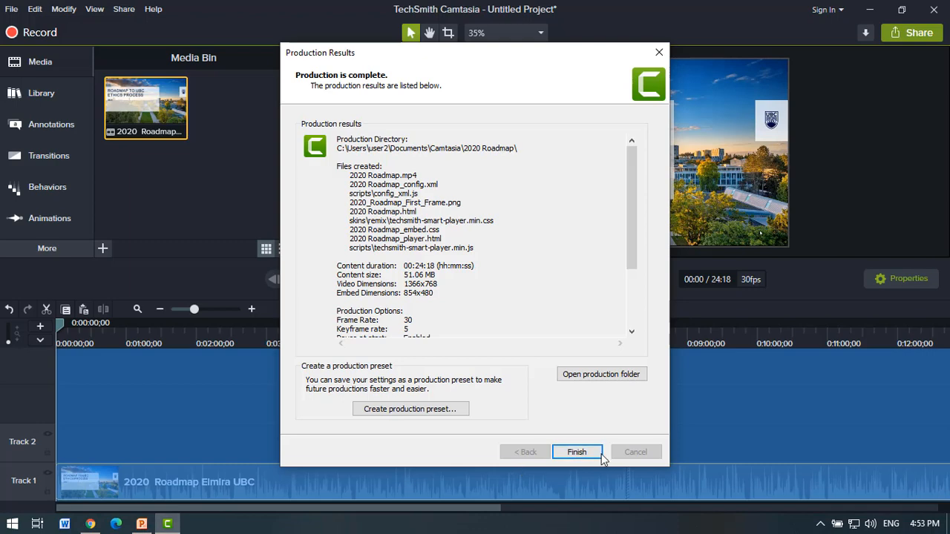
click(656, 53)
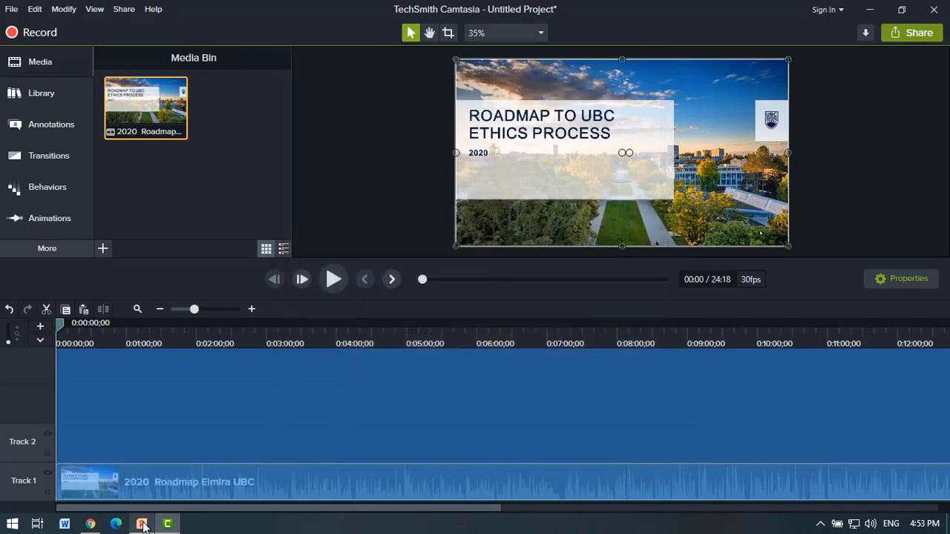
Close Camtasia without saving the project, then restore the 2020 Submission tips presentation.
mouse_move(142, 525)
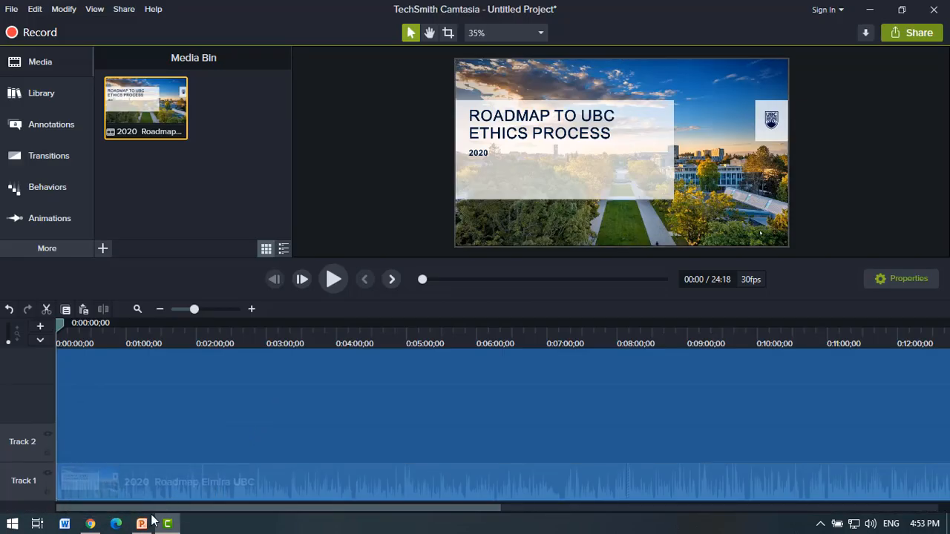
click(142, 524)
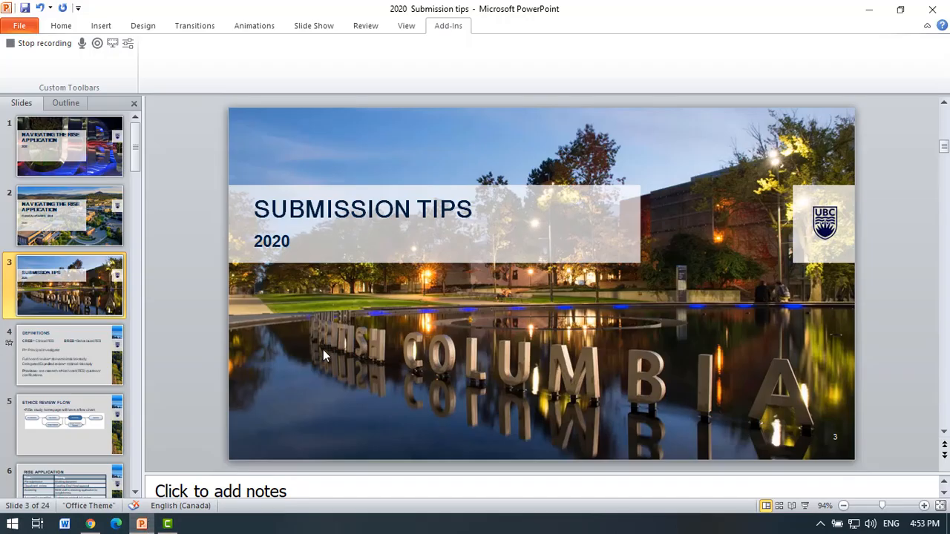
key(alt)
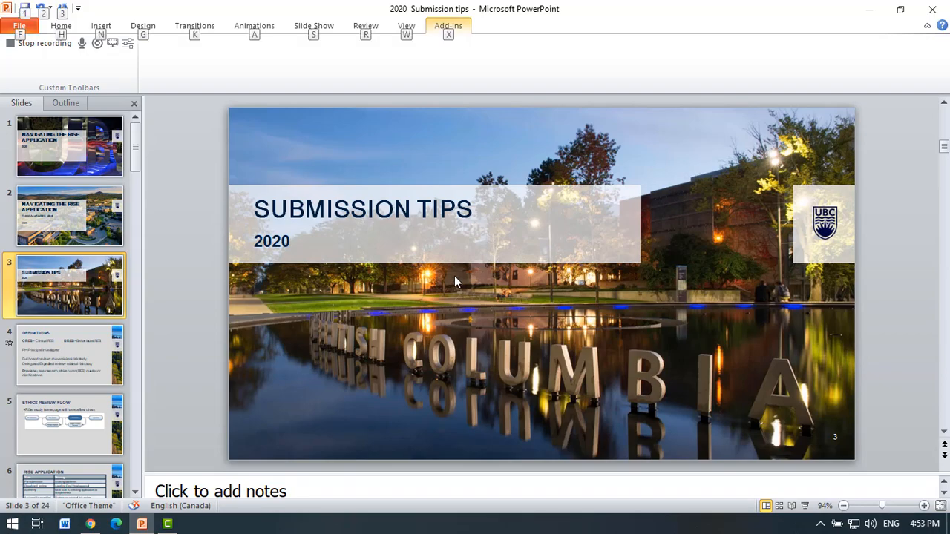
click(869, 9)
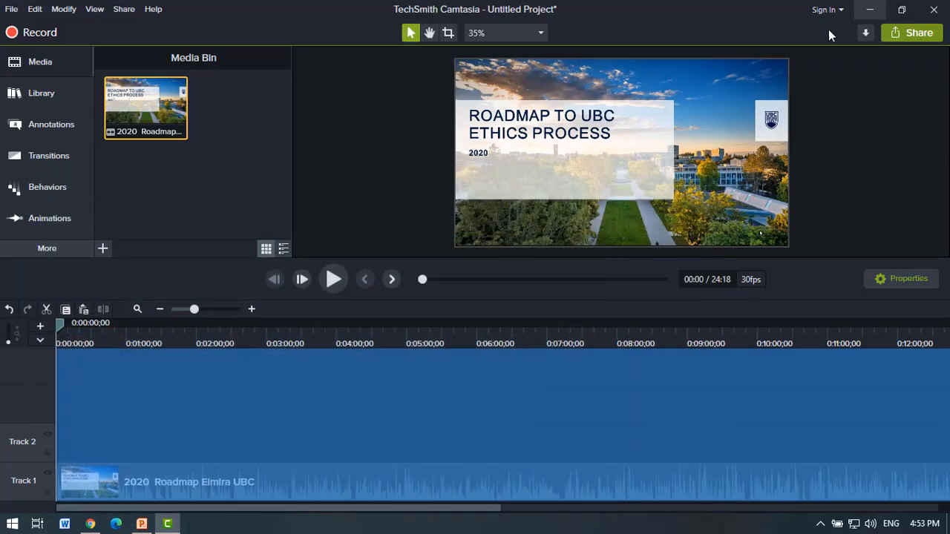
click(934, 9)
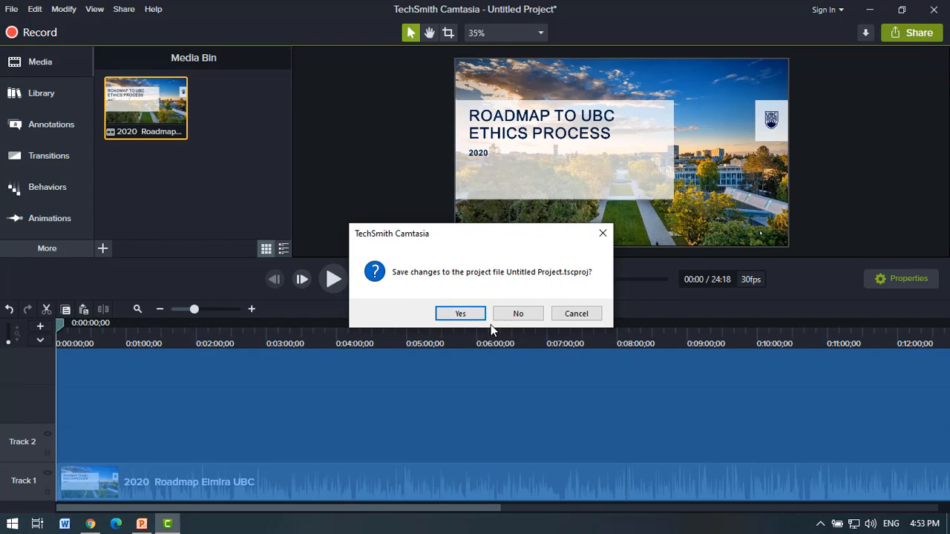
click(530, 320)
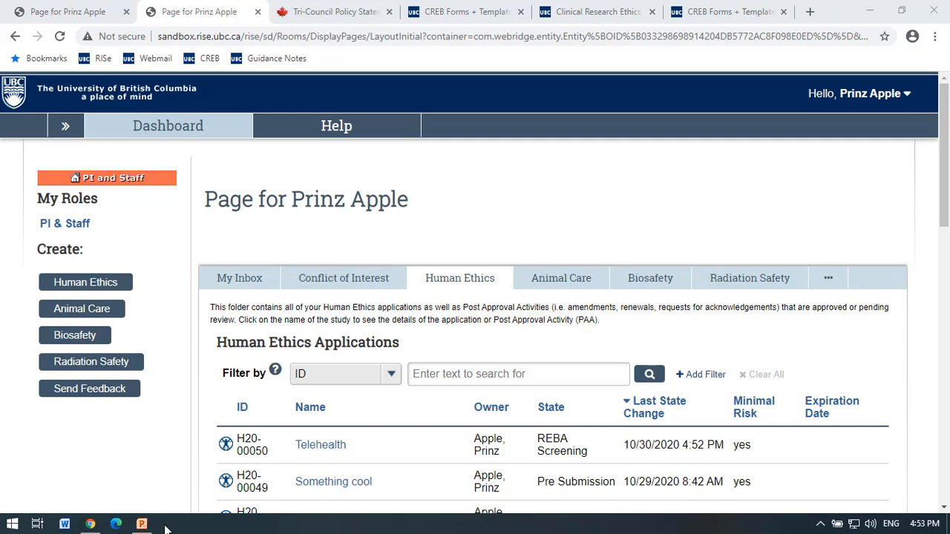
click(143, 524)
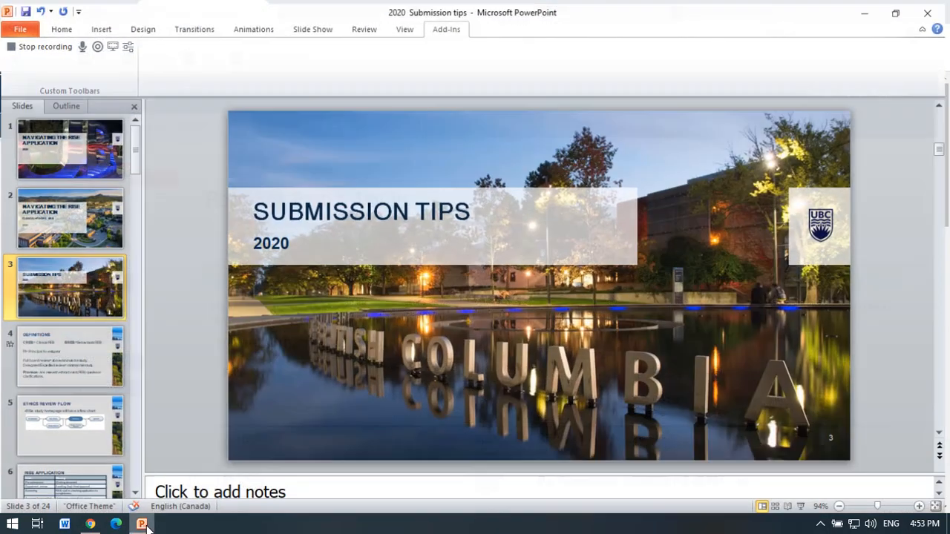